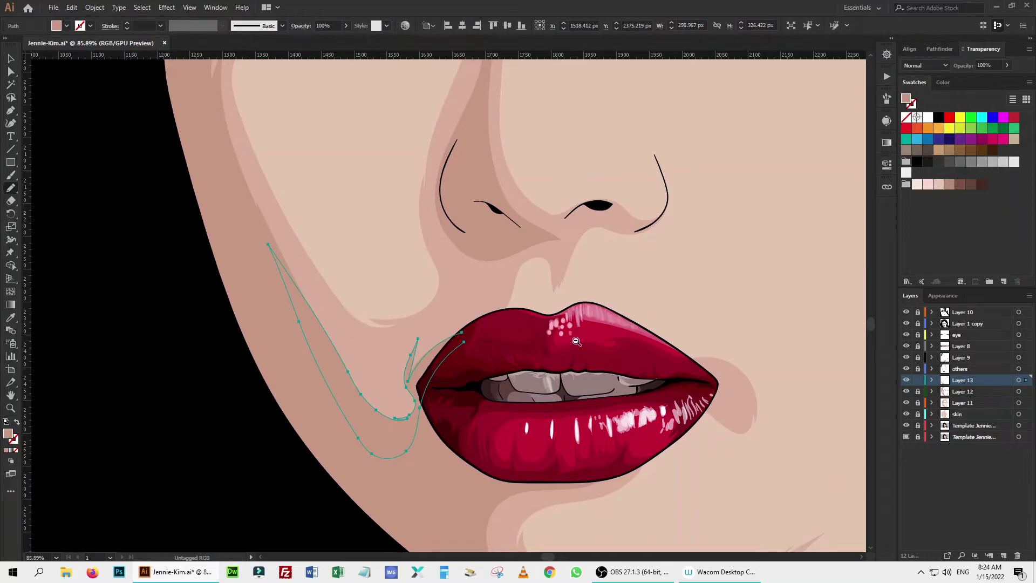
# Activate Layer 13, hide Layer 12, Layer 11 and the skin layer, and choose the dark brown swatch as the fill.
pyautogui.hotkey('ctrl', '-')
pyautogui.hotkey('ctrl', '-')
pyautogui.hotkey('ctrl', '-')
pyautogui.scroll(-3, 652, 273)
pyautogui.hotkey('ctrl', 'shift', 'a')
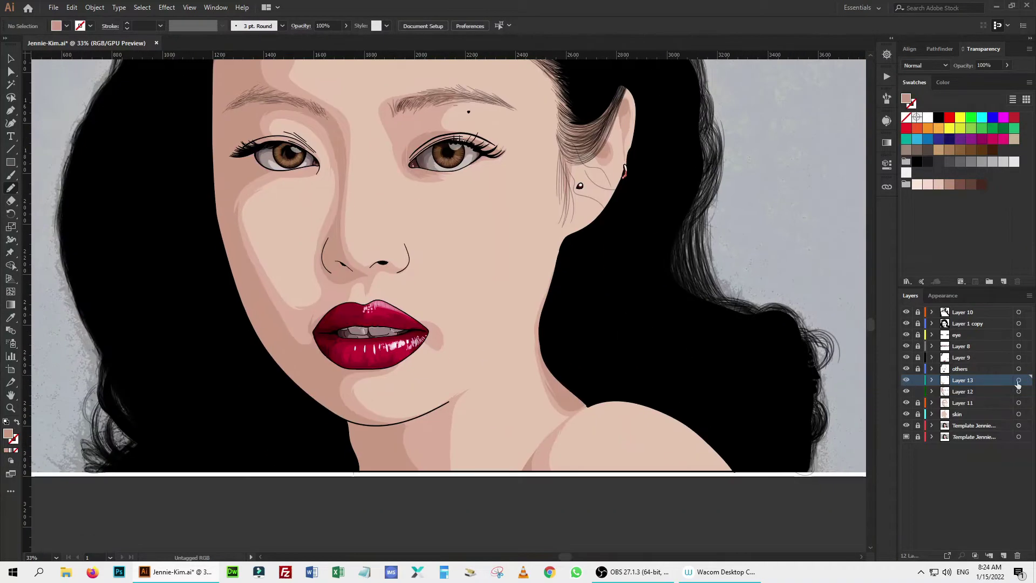
pyautogui.click(966, 392)
pyautogui.click(997, 380)
pyautogui.moveTo(907, 391); pyautogui.dragTo(906, 414)
pyautogui.click(960, 184)
# Draw dark brown Pencil shadows around the right-hand eye, covering the outer lashes, upper lid and inner corner.
pyautogui.scroll(5, 441, 134)
pyautogui.moveTo(587, 248)
pyautogui.mouseDown()
pyautogui.moveTo(655, 234)
pyautogui.moveTo(583, 243)
pyautogui.moveTo(702, 208)
pyautogui.mouseUp()
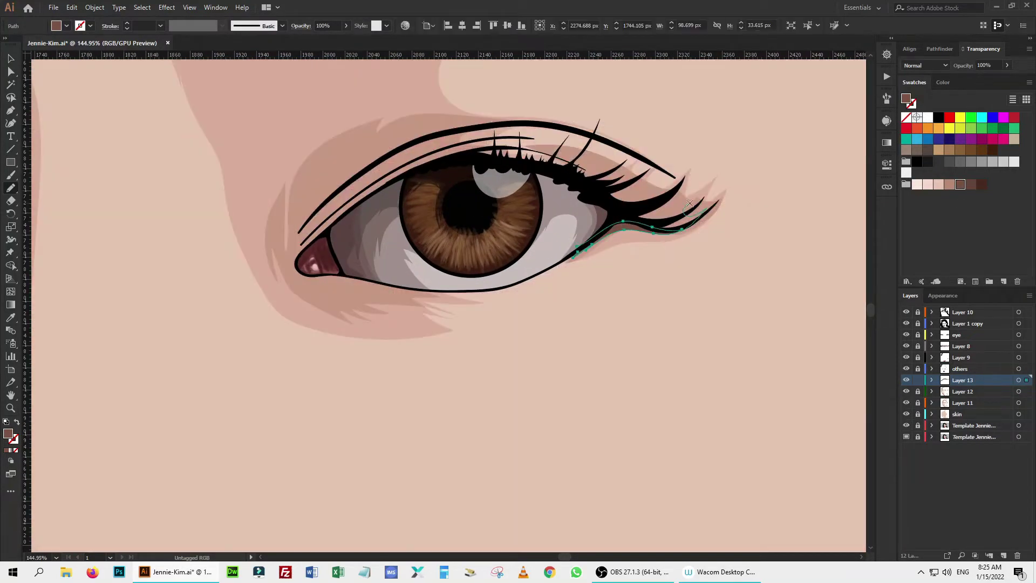
pyautogui.moveTo(606, 168); pyautogui.dragTo(426, 156)
pyautogui.moveTo(906, 391); pyautogui.dragTo(906, 414)
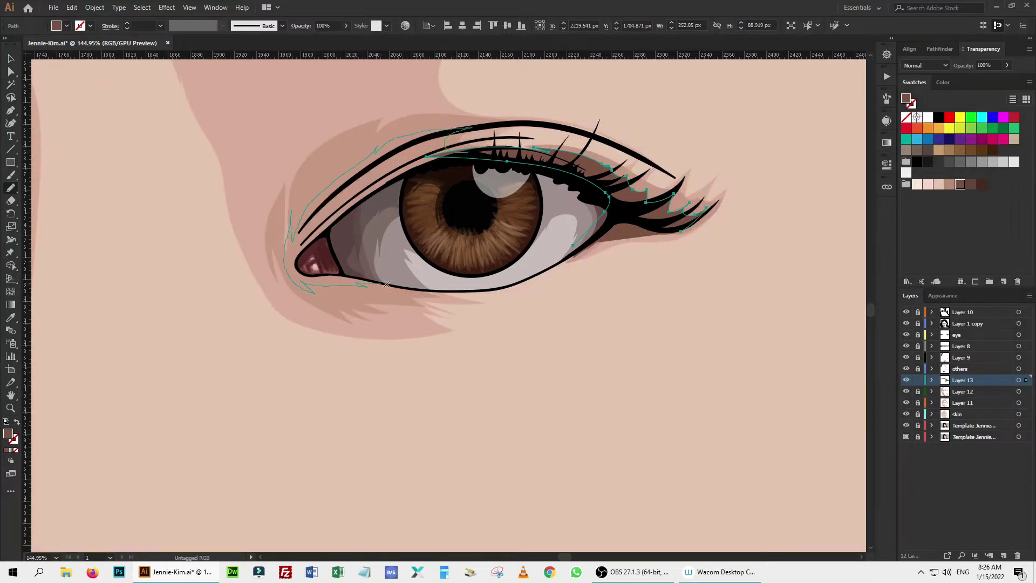
pyautogui.scroll(-2, 747, 233)
# With the skin layers hidden, draw dark shadows at the left-hand eye's lashes, outer and inner corners, and along its eyebrow.
pyautogui.moveTo(907, 391); pyautogui.dragTo(906, 414)
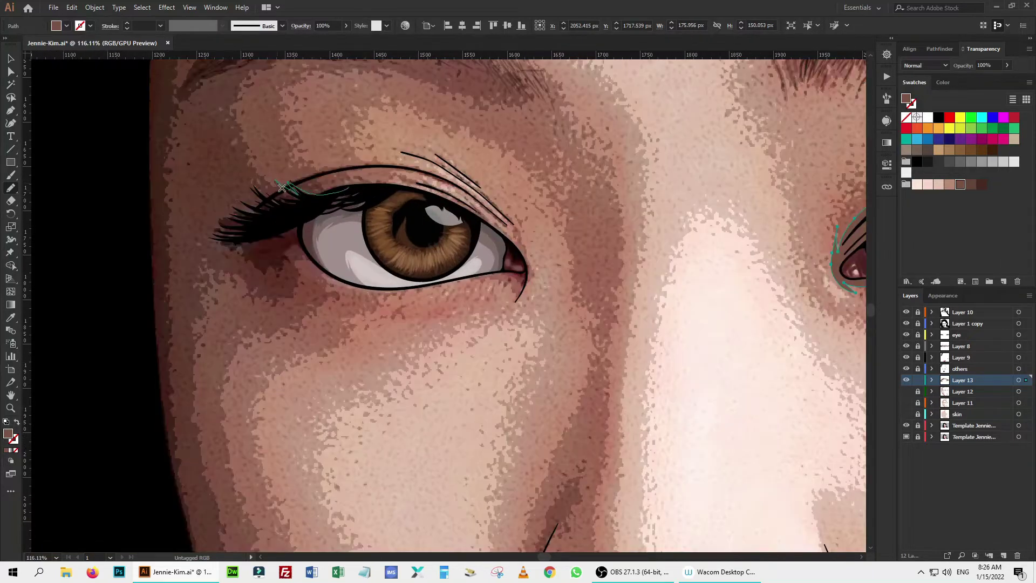
pyautogui.moveTo(281, 187)
pyautogui.mouseDown()
pyautogui.moveTo(222, 226)
pyautogui.moveTo(244, 260)
pyautogui.moveTo(307, 232)
pyautogui.moveTo(349, 191)
pyautogui.mouseUp()
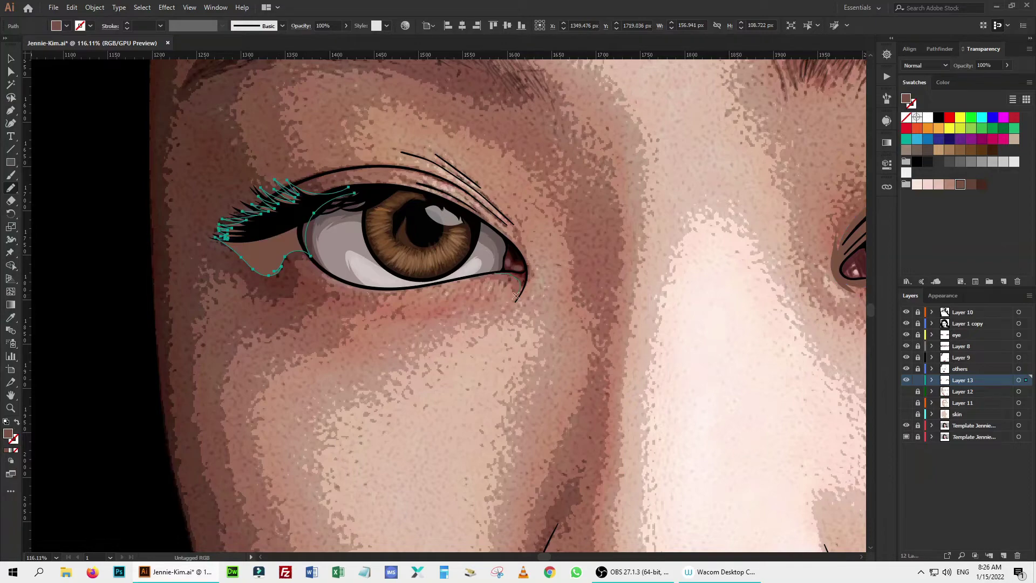
pyautogui.moveTo(516, 296); pyautogui.dragTo(523, 248)
pyautogui.scroll(-2, 407, 175)
pyautogui.moveTo(311, 158)
pyautogui.mouseDown()
pyautogui.moveTo(419, 160)
pyautogui.moveTo(268, 212)
pyautogui.mouseUp()
pyautogui.scroll(2, 369, 124)
# Draw a dark brown shadow down the side of the nose and around the left nostril, and show the skin layers again.
pyautogui.scroll(-5, 370, 124)
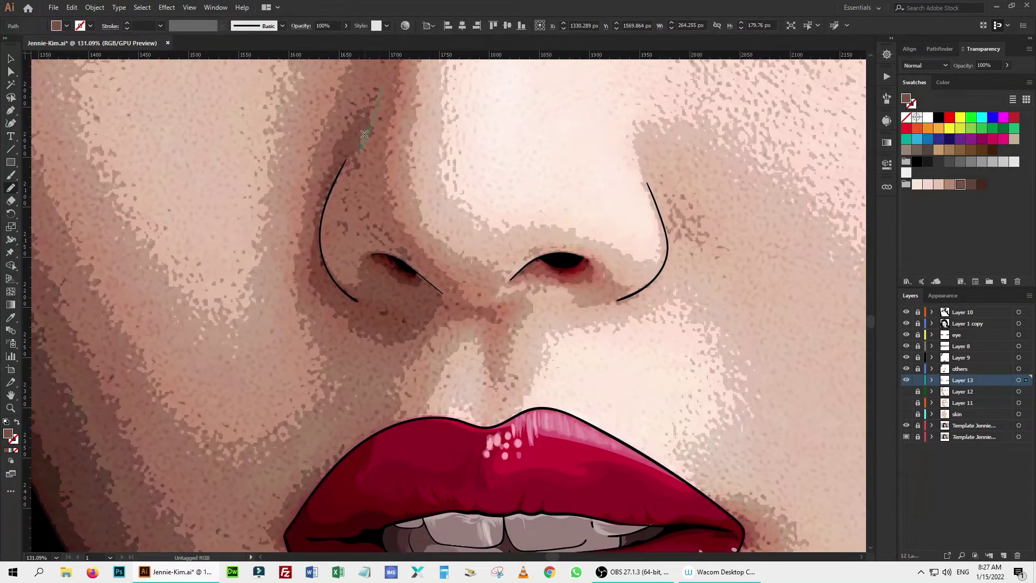
pyautogui.moveTo(365, 134)
pyautogui.mouseDown()
pyautogui.moveTo(324, 227)
pyautogui.moveTo(349, 291)
pyautogui.mouseUp()
pyautogui.moveTo(318, 234); pyautogui.dragTo(349, 148)
pyautogui.hotkey('ctrl', 'alt', '3')
pyautogui.press('a')
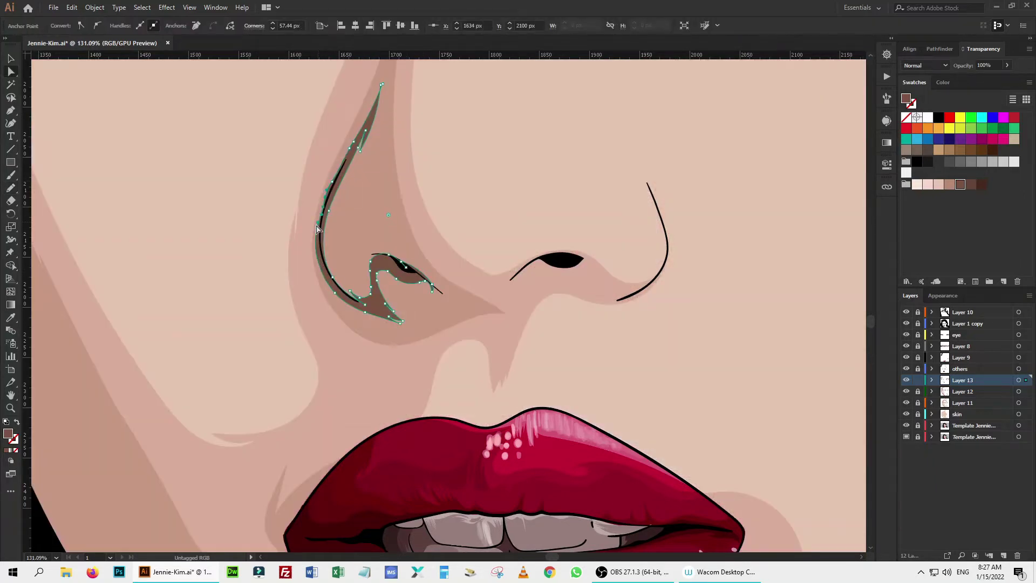
# Add dark Pencil shadows under the nose wing, around the left nostril and beneath the right nostril.
pyautogui.press('n')
pyautogui.moveTo(416, 322); pyautogui.dragTo(423, 321)
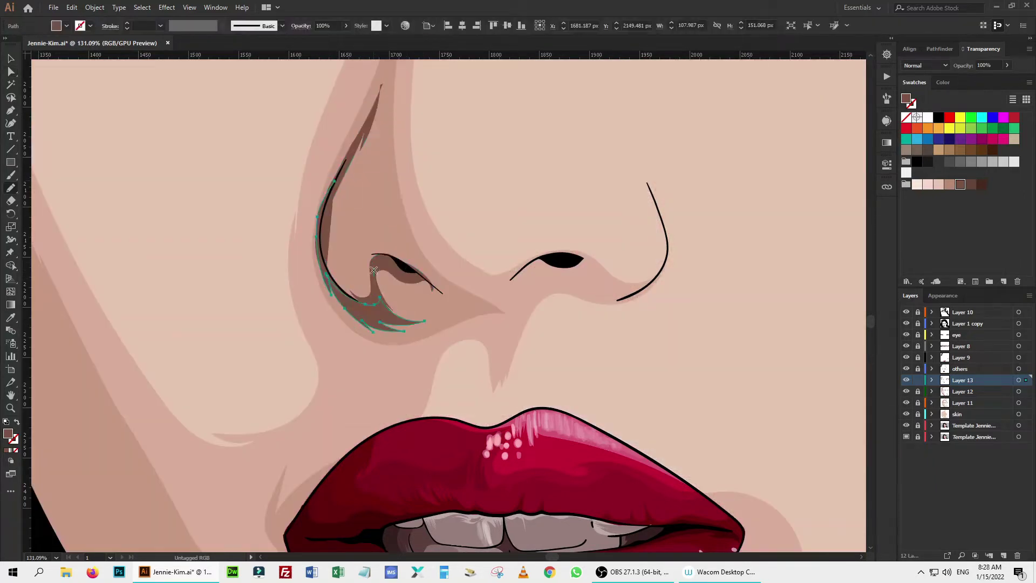
pyautogui.moveTo(380, 252); pyautogui.dragTo(372, 292)
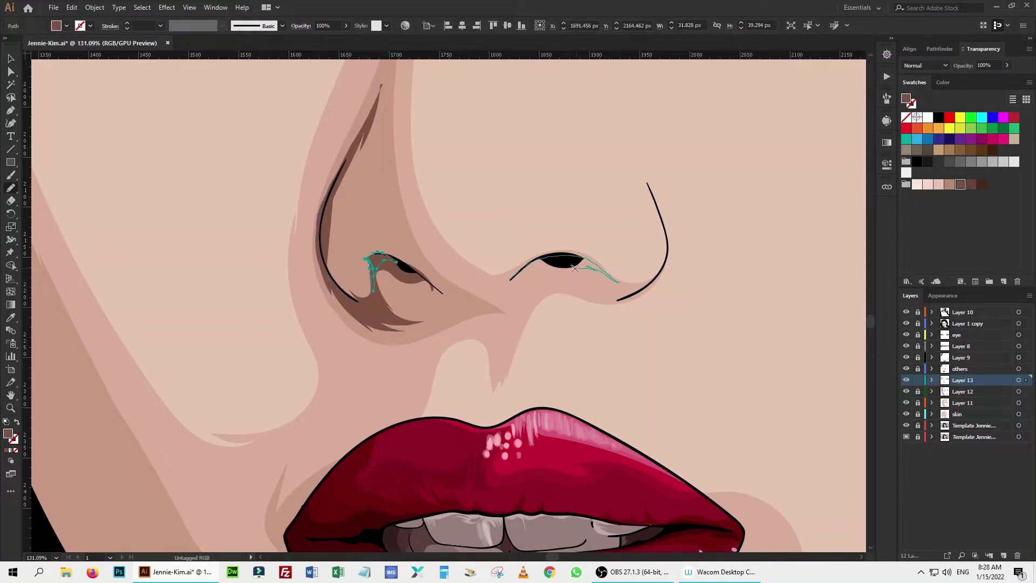
pyautogui.moveTo(574, 269); pyautogui.dragTo(523, 267)
# Hide the skin layers and draw small dark brown shadows at both corners of the mouth.
pyautogui.click(907, 414)
pyautogui.scroll(-5, 448, 302)
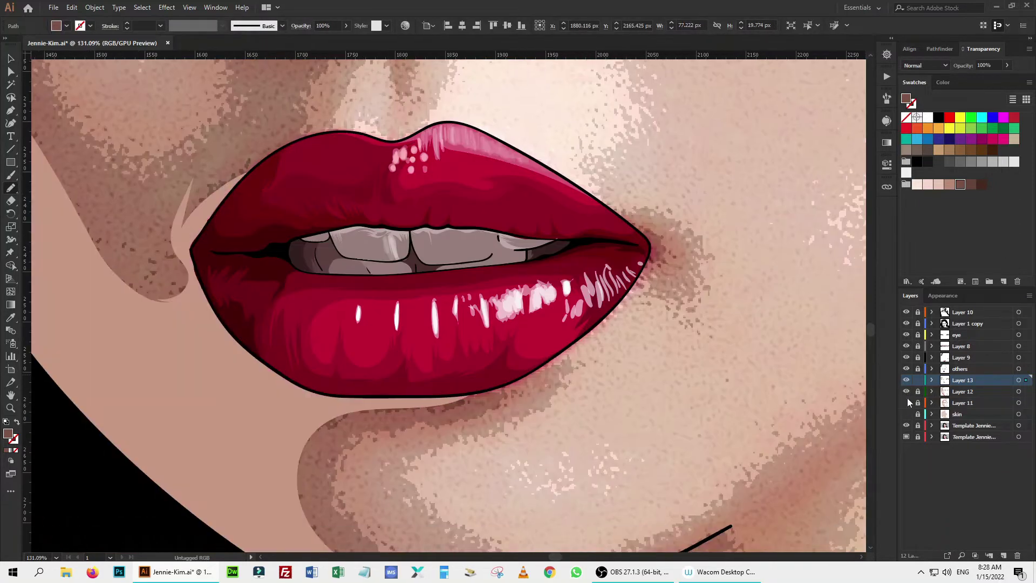
pyautogui.click(906, 391)
pyautogui.moveTo(645, 275); pyautogui.dragTo(607, 293)
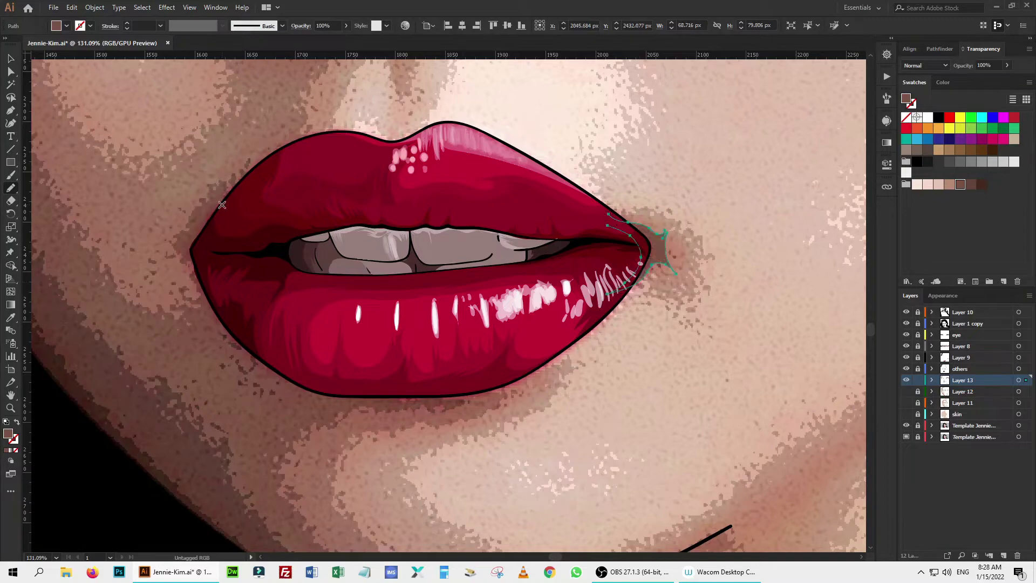
pyautogui.keyDown('alt'); pyautogui.scroll(-5, 209, 310); pyautogui.keyUp('alt')
# Draw a long dark shadow along the left edge of the face, from the hairline down to the chin.
pyautogui.scroll(5, 448, 70)
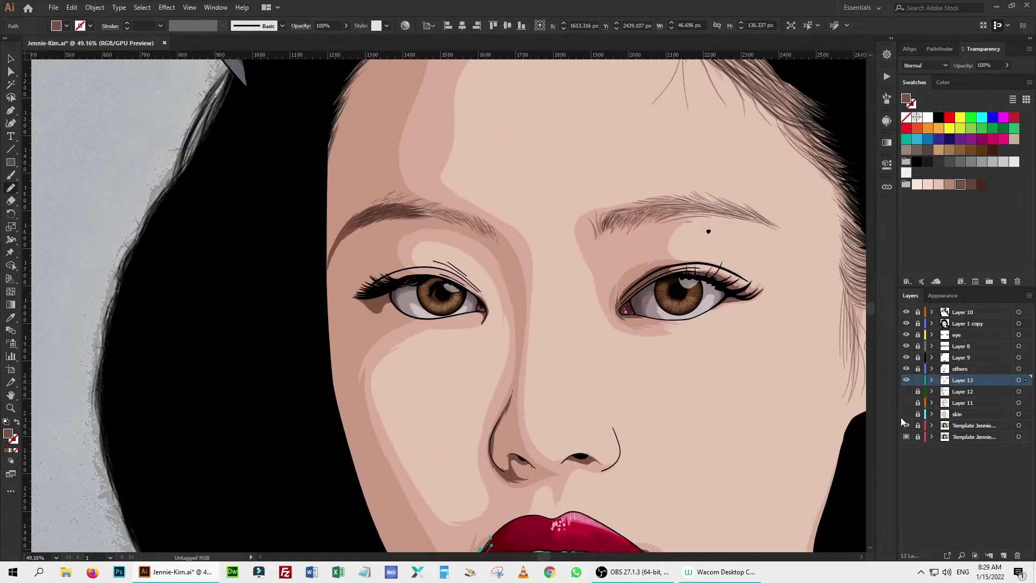
pyautogui.moveTo(449, 70)
pyautogui.mouseDown()
pyautogui.moveTo(407, 84)
pyautogui.moveTo(353, 169)
pyautogui.moveTo(331, 255)
pyautogui.moveTo(346, 300)
pyautogui.mouseUp()
pyautogui.moveTo(345, 300)
pyautogui.mouseDown()
pyautogui.moveTo(289, 137)
pyautogui.moveTo(285, 355)
pyautogui.moveTo(228, 189)
pyautogui.moveTo(247, 248)
pyautogui.moveTo(383, 434)
pyautogui.mouseUp()
pyautogui.moveTo(383, 434); pyautogui.dragTo(378, 272)
pyautogui.keyDown('alt'); pyautogui.scroll(3, 378, 243); pyautogui.keyUp('alt')
pyautogui.moveTo(354, 229); pyautogui.dragTo(379, 370)
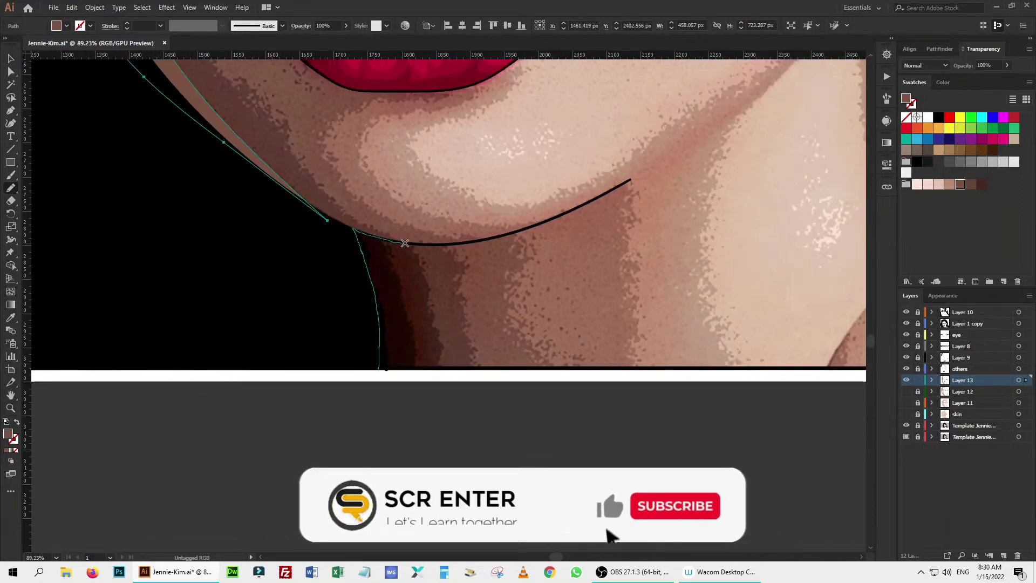
# Draw dark brown shadows on the neck below the chin and along its right edge beside the hair.
pyautogui.moveTo(410, 244)
pyautogui.mouseDown()
pyautogui.moveTo(443, 321)
pyautogui.moveTo(450, 368)
pyautogui.mouseUp()
pyautogui.hscroll(10, 641, 293)
pyautogui.keyDown('alt'); pyautogui.scroll(3, 641, 293); pyautogui.keyUp('alt')
pyautogui.moveTo(453, 92)
pyautogui.mouseDown()
pyautogui.moveTo(459, 194)
pyautogui.moveTo(550, 324)
pyautogui.moveTo(631, 335)
pyautogui.mouseUp()
# Show the skin layers and recolor all the Layer 13 shadow shapes to a warmer reddish brown.
pyautogui.moveTo(906, 391); pyautogui.dragTo(907, 414)
pyautogui.hotkey('ctrl', '0')
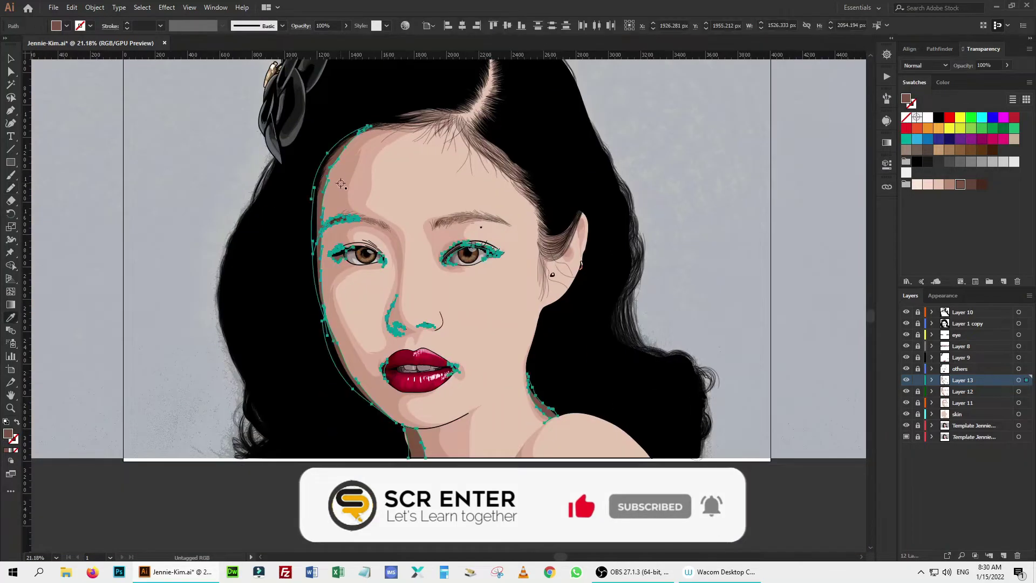
pyautogui.click(876, 25)
pyautogui.press('Return')
pyautogui.keyDown('alt'); pyautogui.scroll(5, 336, 247); pyautogui.keyUp('alt')
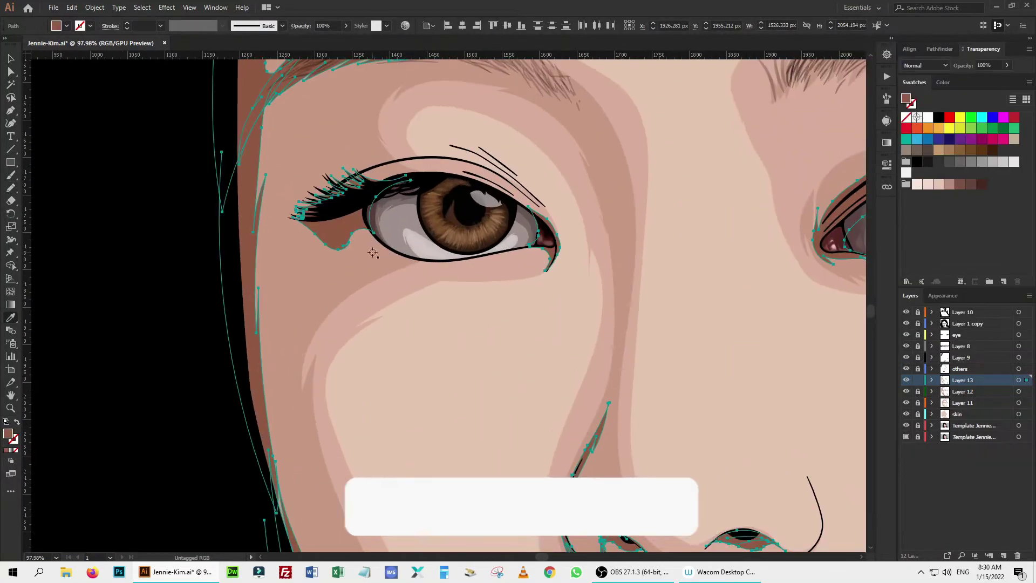
pyautogui.hotkey('ctrl', 'shift', 'a')
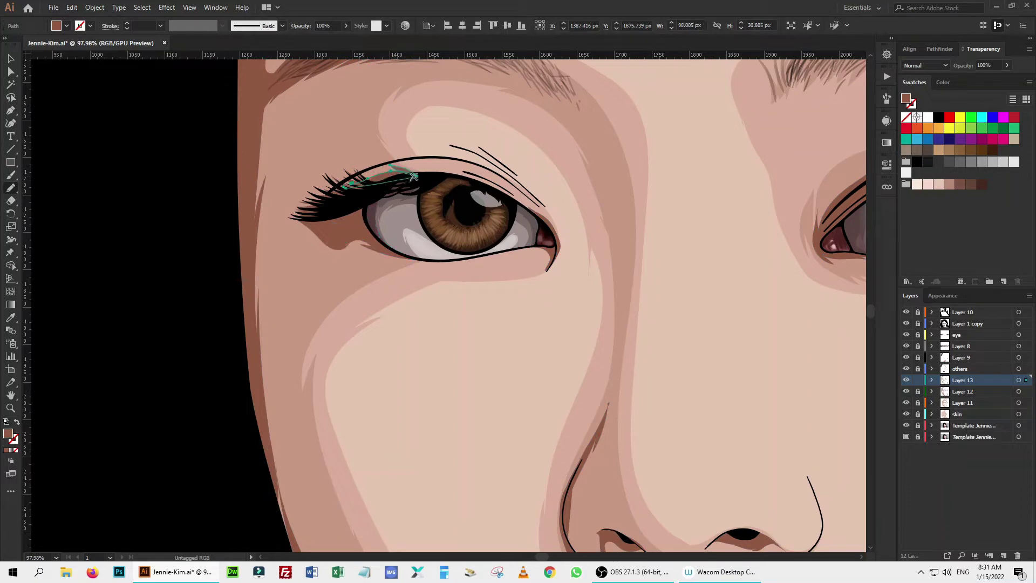
# Draw reddish-brown shadows along the left-hand eye's upper lid and from its eyebrow down the temple.
pyautogui.moveTo(324, 199)
pyautogui.mouseDown()
pyautogui.moveTo(419, 171)
pyautogui.moveTo(550, 224)
pyautogui.mouseUp()
pyautogui.keyDown('alt'); pyautogui.scroll(-3, 405, 179); pyautogui.keyUp('alt')
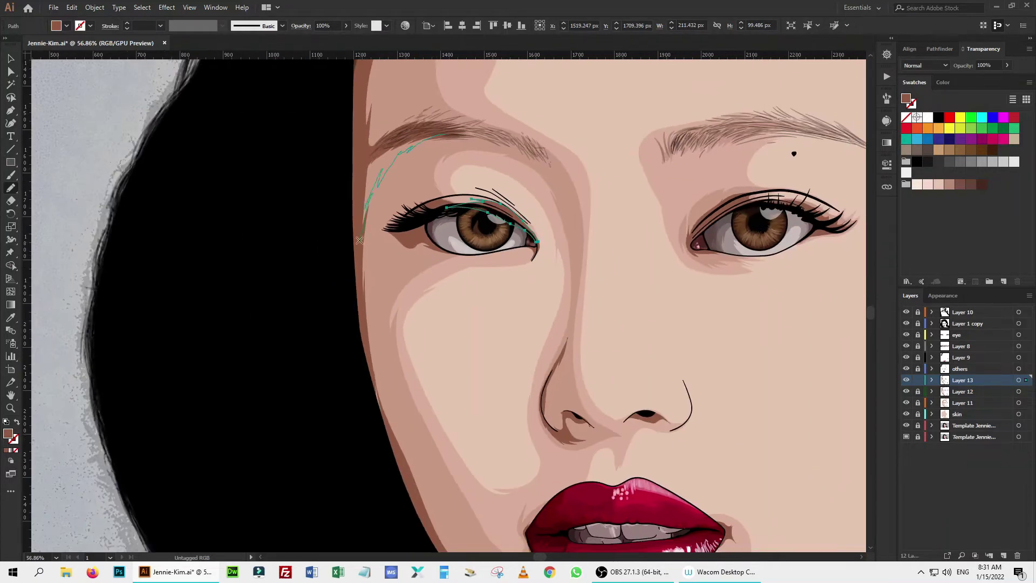
pyautogui.moveTo(360, 240); pyautogui.dragTo(360, 241)
# Draw shadow shapes under the right-hand eyebrow hairs and beneath the hair strands at the top of the ear.
pyautogui.hscroll(5, 474, 166)
pyautogui.hscroll(8, 539, 147)
pyautogui.scroll(1, 562, 208)
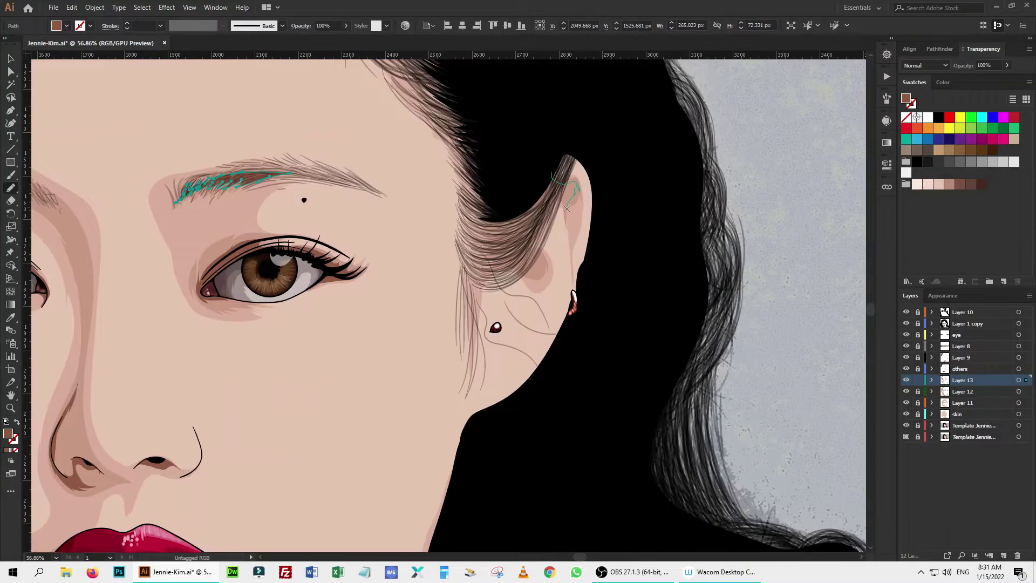
pyautogui.moveTo(566, 209)
pyautogui.mouseDown()
pyautogui.moveTo(533, 208)
pyautogui.moveTo(524, 254)
pyautogui.mouseUp()
pyautogui.scroll(-6, 594, 280)
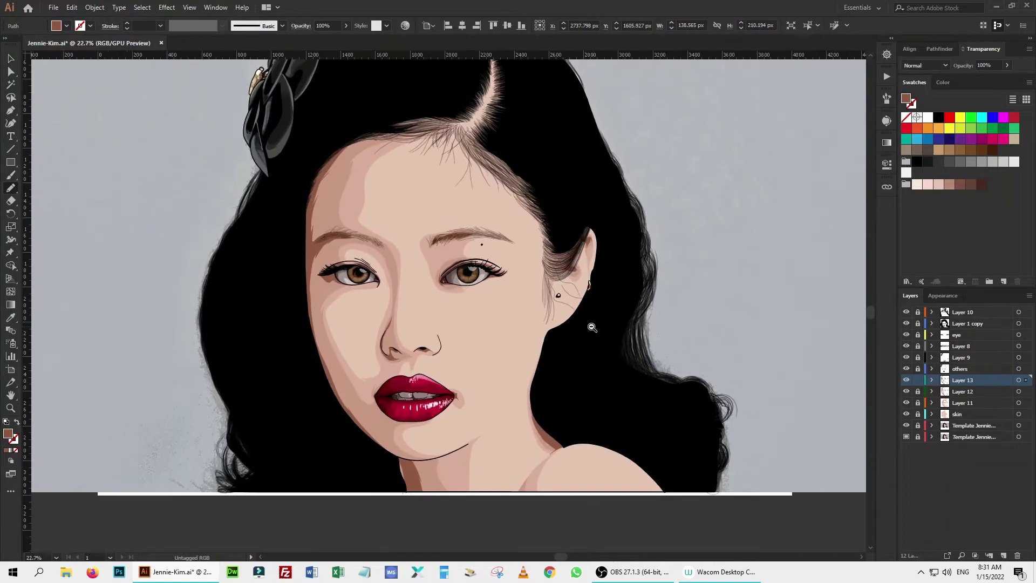
# Draw a brown shadow shape over the left edge of the neck just below the jaw.
pyautogui.scroll(8, 428, 427)
pyautogui.moveTo(402, 361)
pyautogui.mouseDown()
pyautogui.moveTo(432, 438)
pyautogui.moveTo(400, 375)
pyautogui.mouseUp()
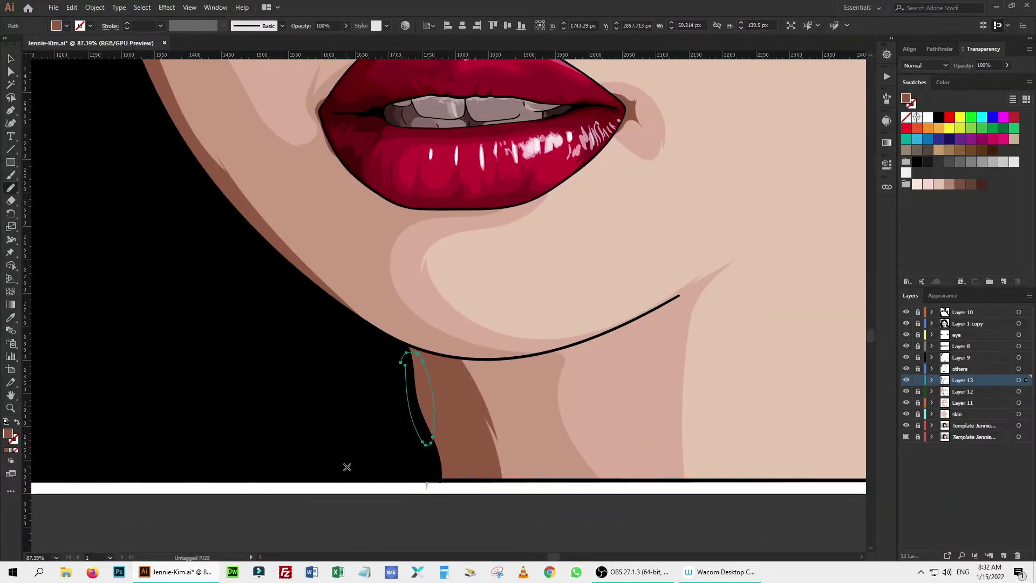
pyautogui.scroll(4, 402, 485)
# Hide the skin layers and draw Pencil shadows beside the ear stud and along the fold of the lower ear.
pyautogui.hotkey('ctrl', 'shift', 'a')
pyautogui.press('a')
pyautogui.moveTo(918, 391)
pyautogui.mouseDown()
pyautogui.moveTo(919, 414)
pyautogui.moveTo(918, 391)
pyautogui.moveTo(906, 392)
pyautogui.mouseUp()
pyautogui.scroll(-8, 463, 386)
pyautogui.scroll(8, 532, 317)
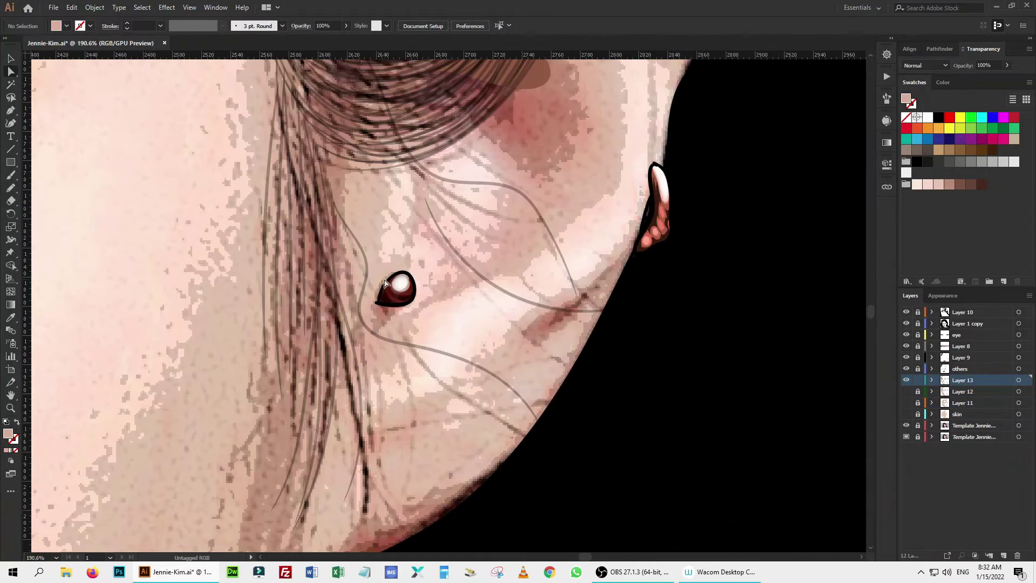
pyautogui.press('n')
pyautogui.moveTo(387, 277); pyautogui.dragTo(380, 318)
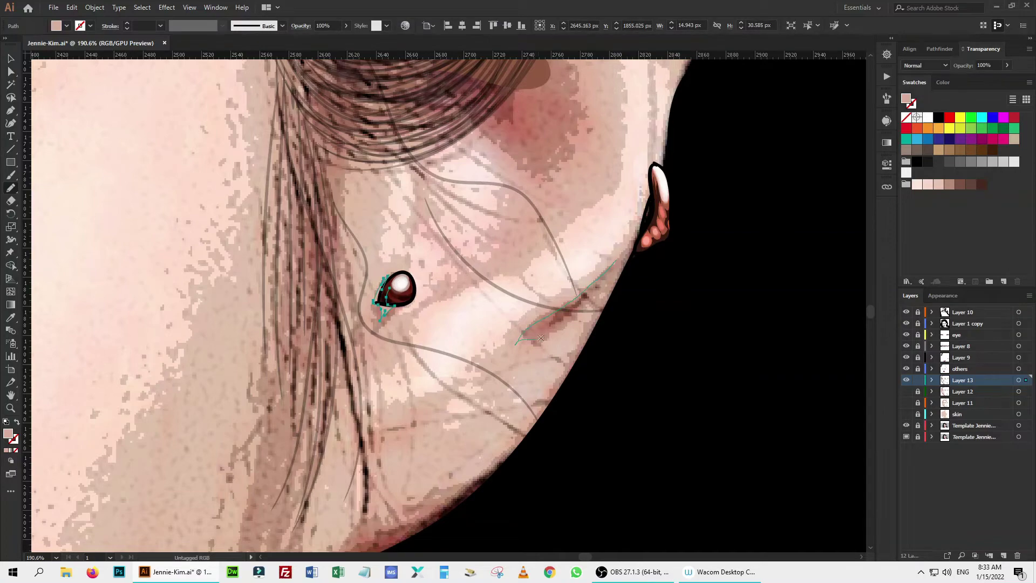
pyautogui.moveTo(541, 338); pyautogui.dragTo(627, 174)
pyautogui.moveTo(607, 284); pyautogui.dragTo(526, 326)
# Draw shadow shapes along the bottom edge of the earlobe and down the right edge of the jaw.
pyautogui.moveTo(384, 435); pyautogui.dragTo(383, 437)
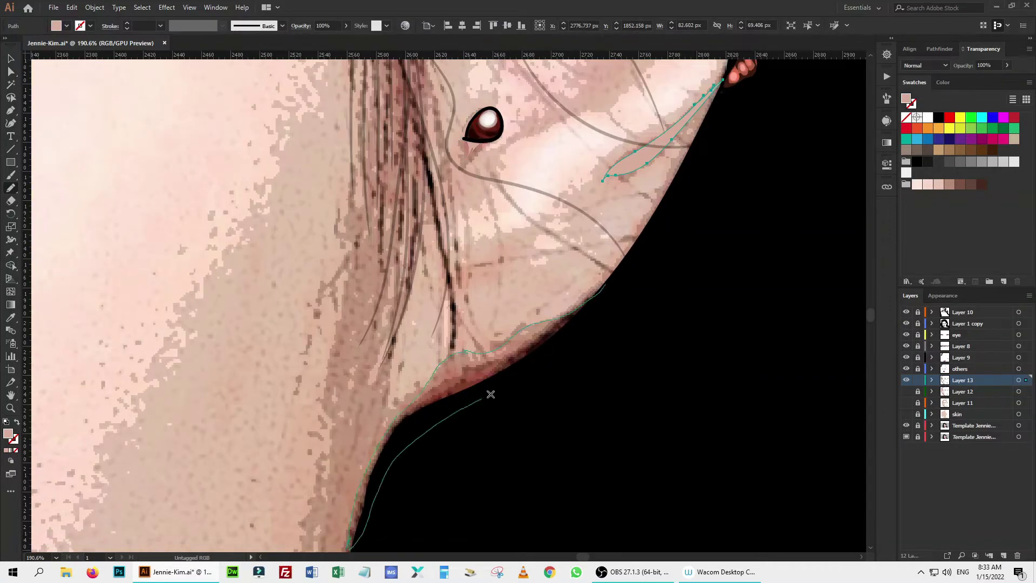
pyautogui.scroll(-5, 488, 393)
pyautogui.moveTo(399, 282); pyautogui.dragTo(340, 497)
pyautogui.scroll(-6, 723, 389)
# Select all Layer 13 shapes and match their fill to the reddish-brown shadow with the Eyedropper.
pyautogui.click(1024, 381)
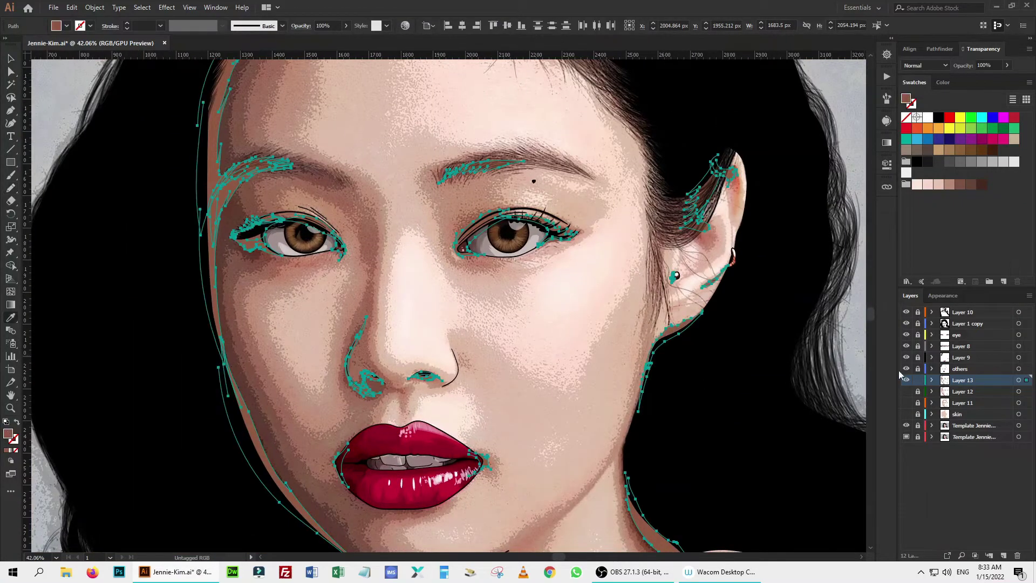
pyautogui.press('i')
pyautogui.scroll(4, 723, 228)
pyautogui.click(701, 227)
# Draw brown shadow shapes beneath the hair swept over the ear and along the loose strands in front of it.
pyautogui.press('n')
pyautogui.moveTo(653, 227)
pyautogui.mouseDown()
pyautogui.moveTo(654, 251)
pyautogui.moveTo(539, 208)
pyautogui.moveTo(569, 180)
pyautogui.moveTo(573, 159)
pyautogui.moveTo(655, 110)
pyautogui.mouseUp()
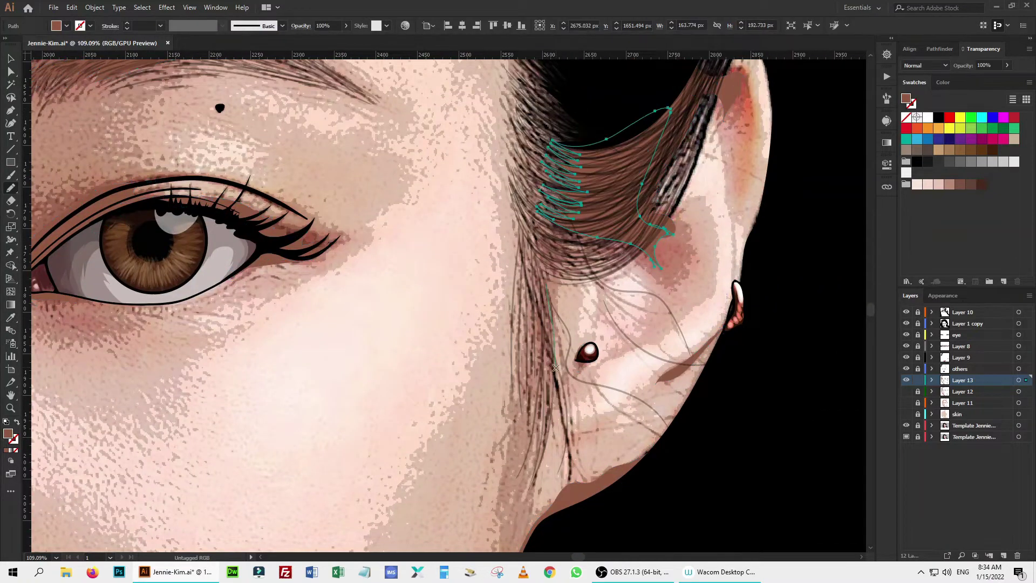
pyautogui.moveTo(536, 300); pyautogui.dragTo(530, 421)
pyautogui.moveTo(552, 357); pyautogui.dragTo(570, 481)
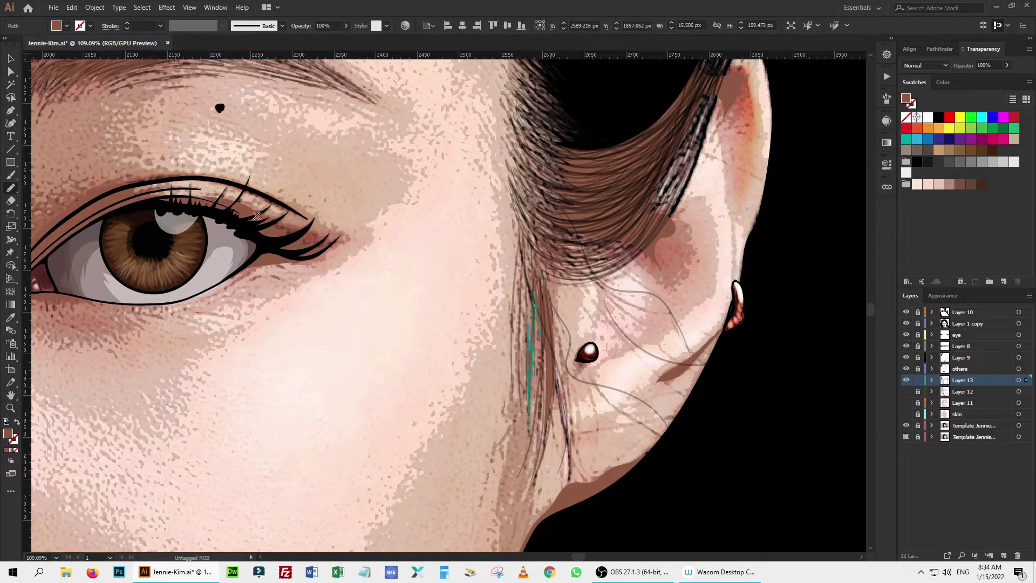
# Add shadows at the right-hand eye's outer lashes, upper lid and inner corner, showing the skin layers again.
pyautogui.moveTo(275, 245)
pyautogui.mouseDown()
pyautogui.moveTo(330, 233)
pyautogui.moveTo(610, 235)
pyautogui.mouseUp()
pyautogui.moveTo(424, 189); pyautogui.dragTo(489, 175)
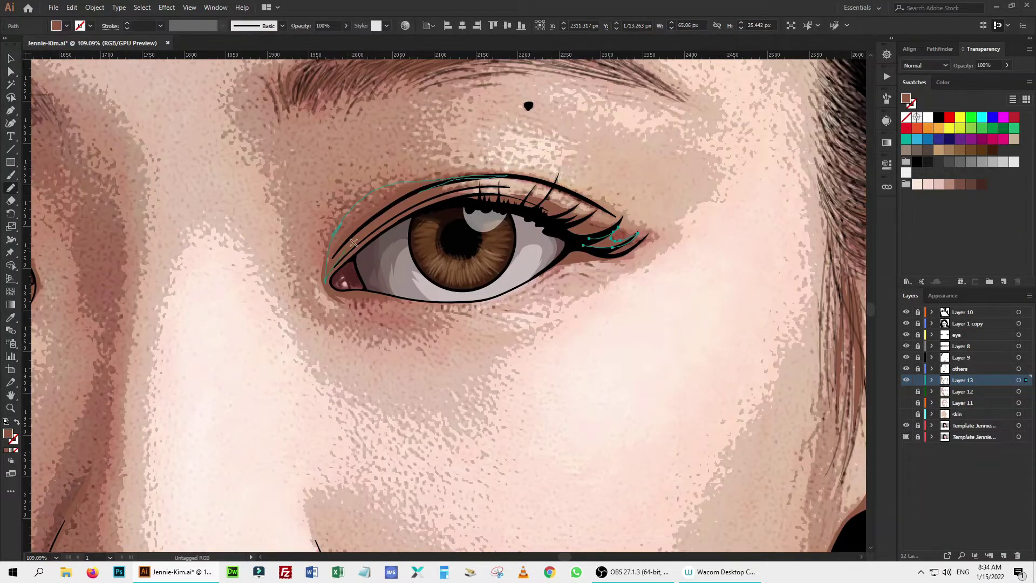
pyautogui.hotkey('ctrl', 'alt', 'shift', '2')
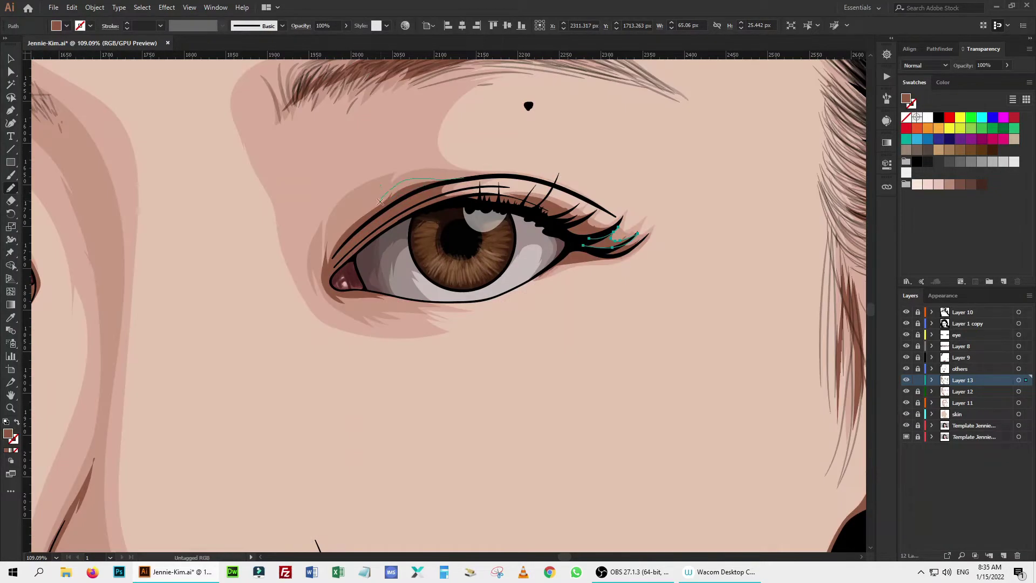
pyautogui.moveTo(349, 238); pyautogui.dragTo(325, 261)
pyautogui.hotkey('ctrl', '0')
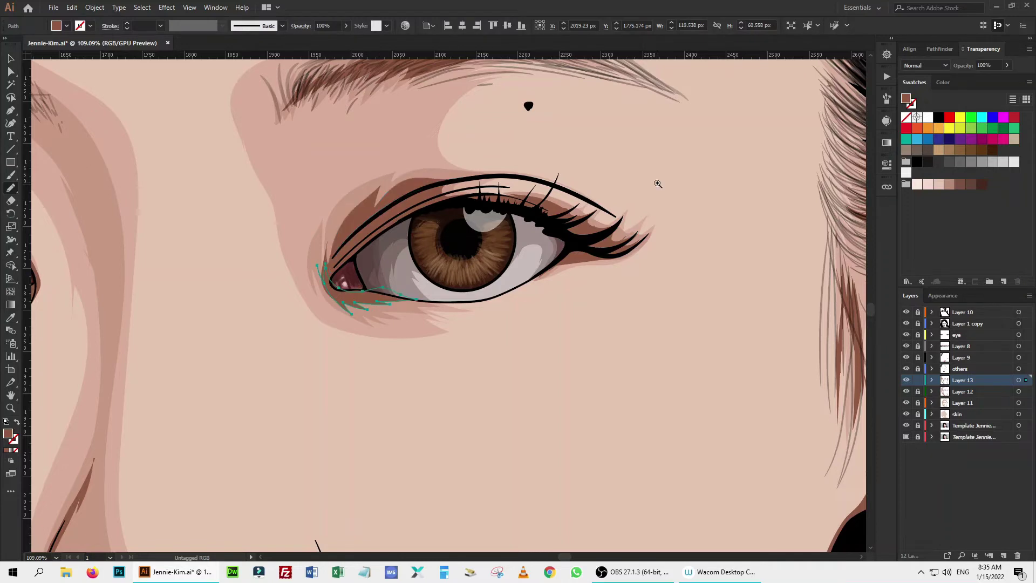
# Recolor all Layer 13 shadow shapes with saturation 49% and brightness 50%.
pyautogui.hotkey('ctrl', 'a')
pyautogui.press('i')
pyautogui.hotkey('ctrl', 'shift', 'i')
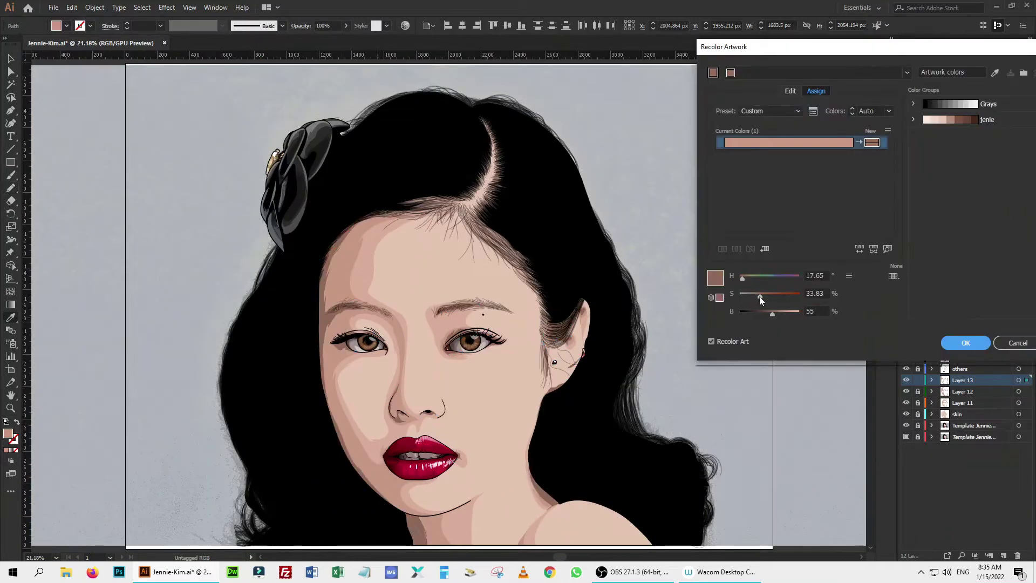
pyautogui.moveTo(768, 312); pyautogui.dragTo(772, 312)
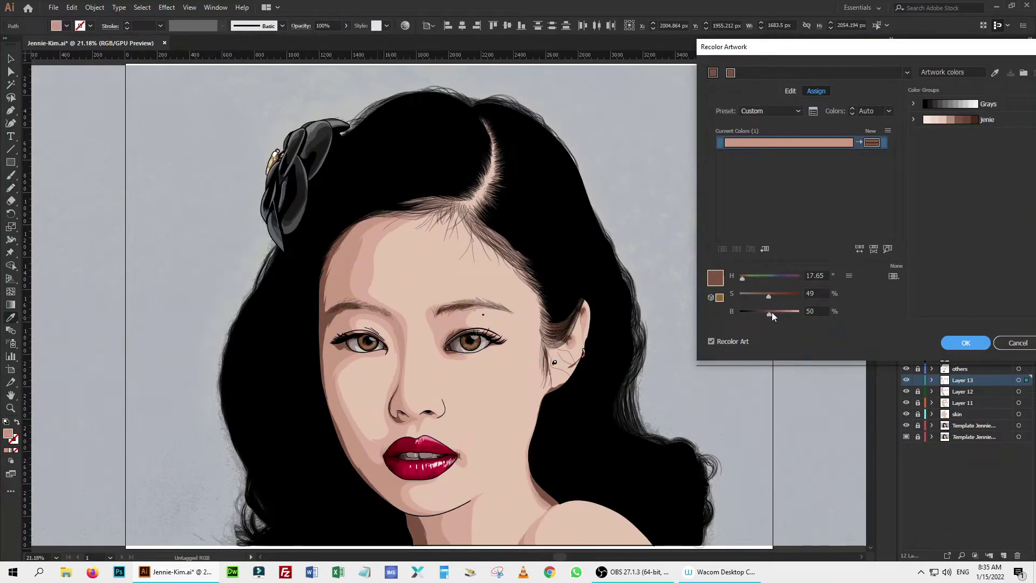
pyautogui.click(966, 342)
# Draw shadows at 50% opacity from the forehead around the left-hand eyebrow and down the left edge of the face.
pyautogui.press('n')
pyautogui.scroll(4, 306, 280)
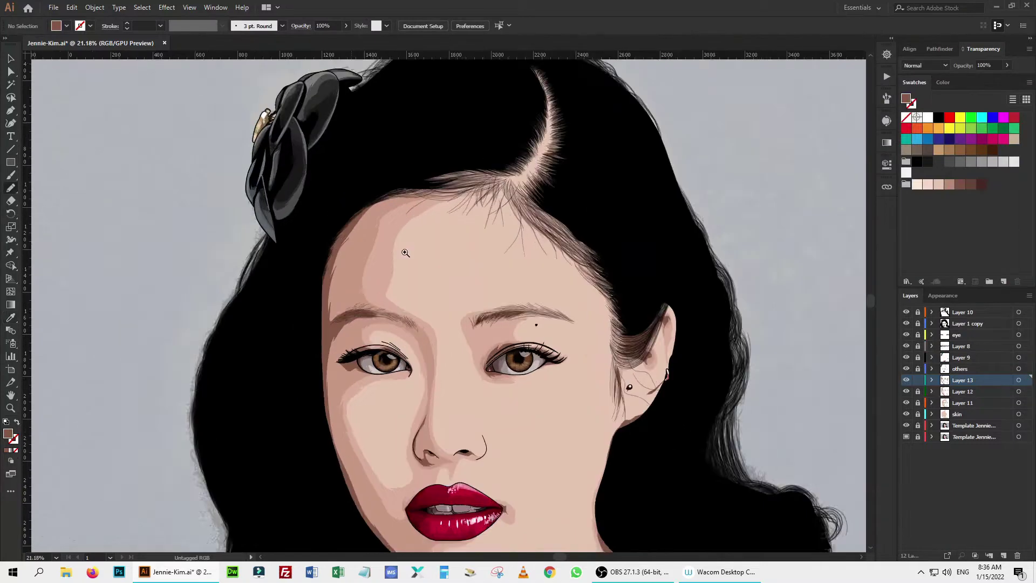
pyautogui.moveTo(494, 97); pyautogui.dragTo(408, 166)
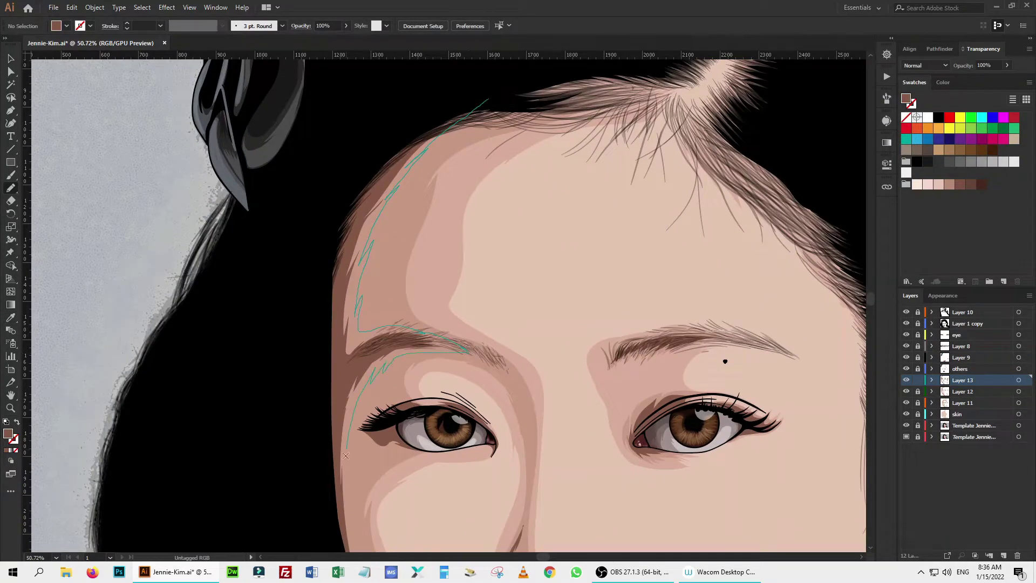
pyautogui.moveTo(345, 456); pyautogui.dragTo(345, 513)
pyautogui.scroll(-8, 567, 342)
pyautogui.hscroll(2, 517, 394)
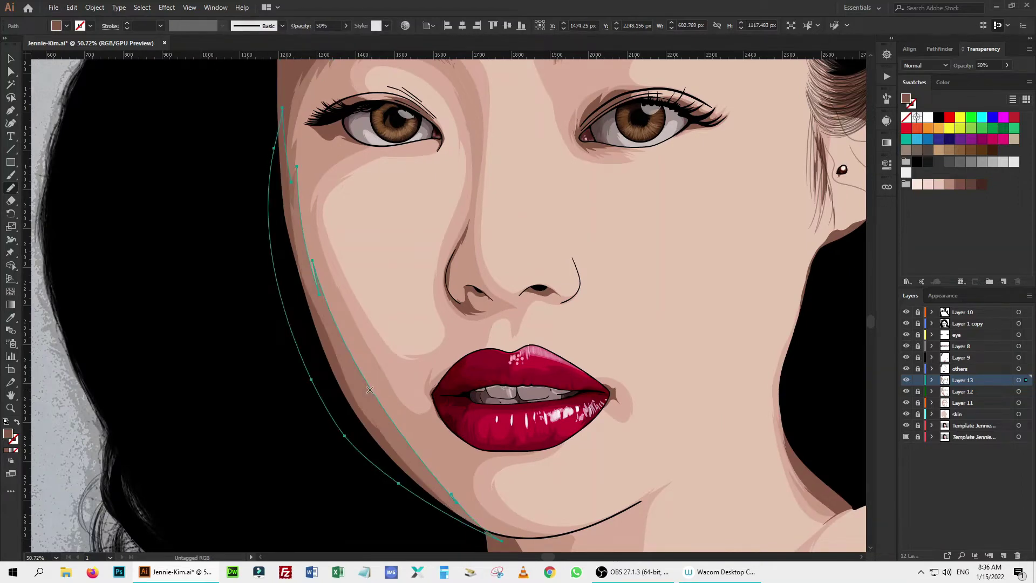
# Draw brown shadow shapes at 50% opacity along the nose's left edge and nostril and beneath the other nostril.
pyautogui.scroll(4, 469, 259)
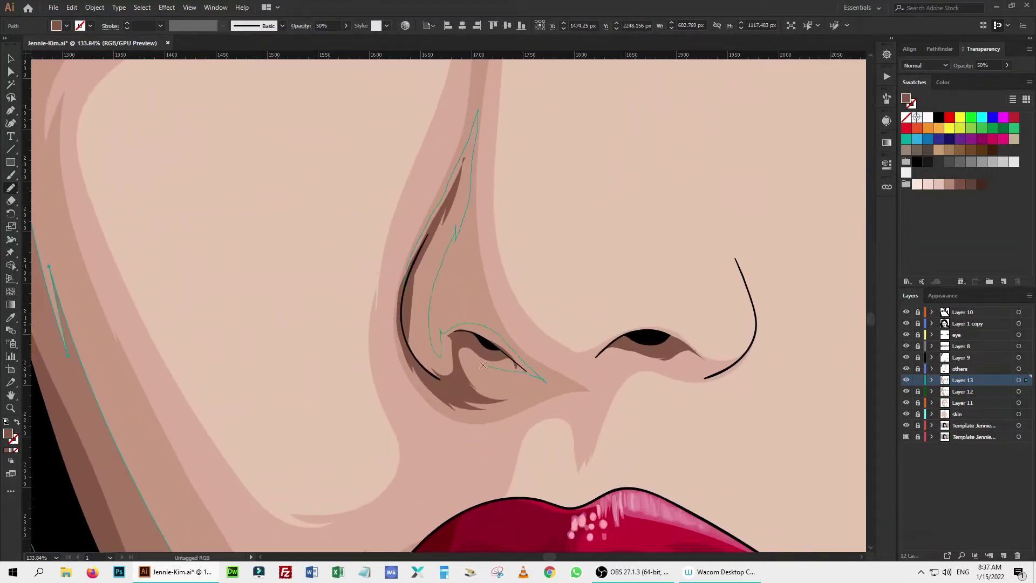
pyautogui.moveTo(451, 411); pyautogui.dragTo(454, 412)
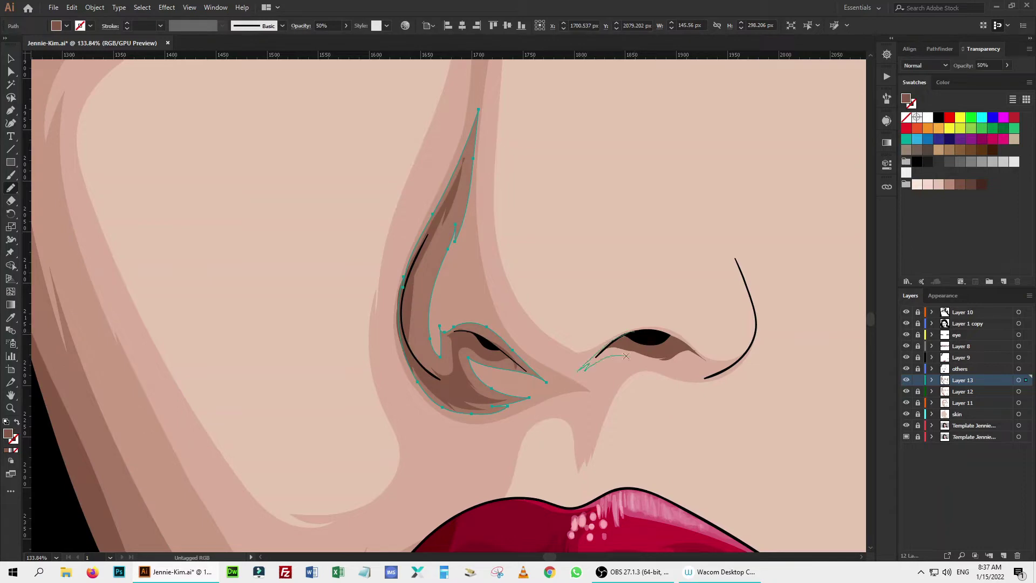
pyautogui.moveTo(661, 338); pyautogui.dragTo(660, 338)
# Draw brown shadow shapes at 50% opacity around both corners of the mouth.
pyautogui.scroll(-5, 596, 237)
pyautogui.scroll(2, 520, 279)
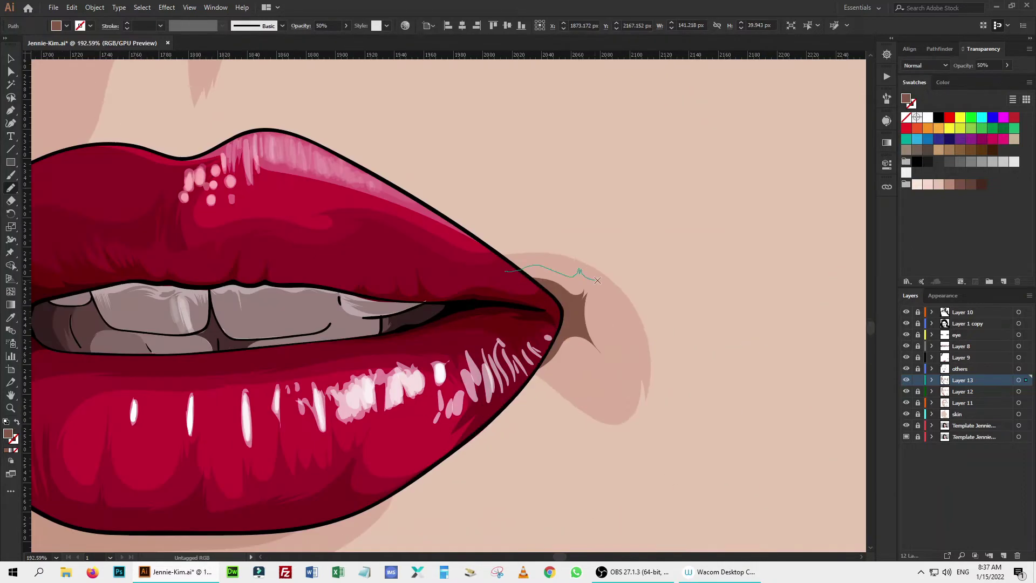
pyautogui.moveTo(597, 280)
pyautogui.mouseDown()
pyautogui.moveTo(618, 378)
pyautogui.moveTo(604, 381)
pyautogui.mouseUp()
pyautogui.hscroll(-5, 671, 273)
pyautogui.scroll(1, 370, 173)
pyautogui.moveTo(370, 179); pyautogui.dragTo(291, 224)
# Draw a brown shadow shape around the inner corner and over the upper lid of the right-hand eye.
pyautogui.scroll(-3, 397, 213)
pyautogui.scroll(10, 398, 213)
pyautogui.scroll(3, 316, 341)
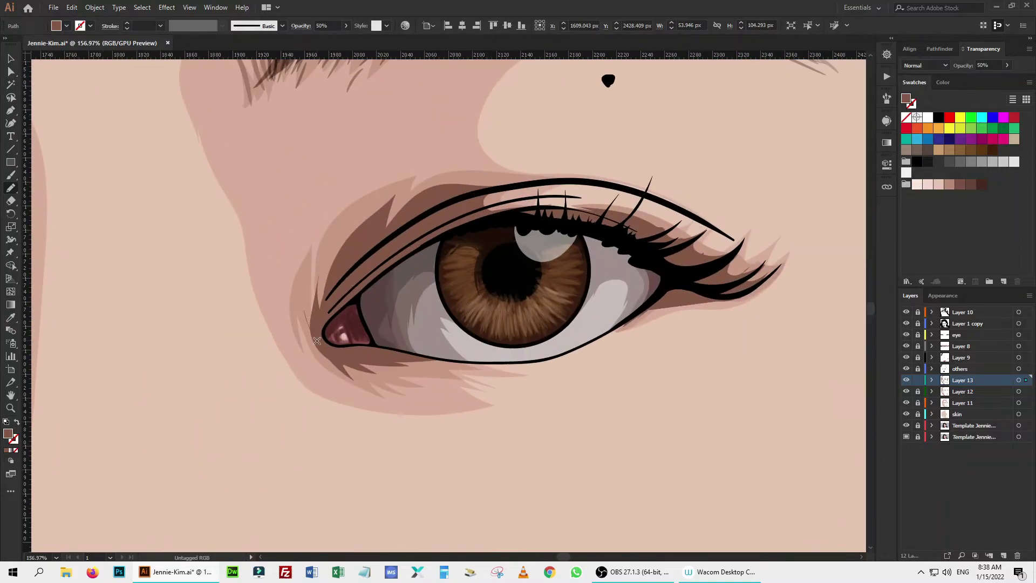
pyautogui.moveTo(526, 183); pyautogui.dragTo(530, 182)
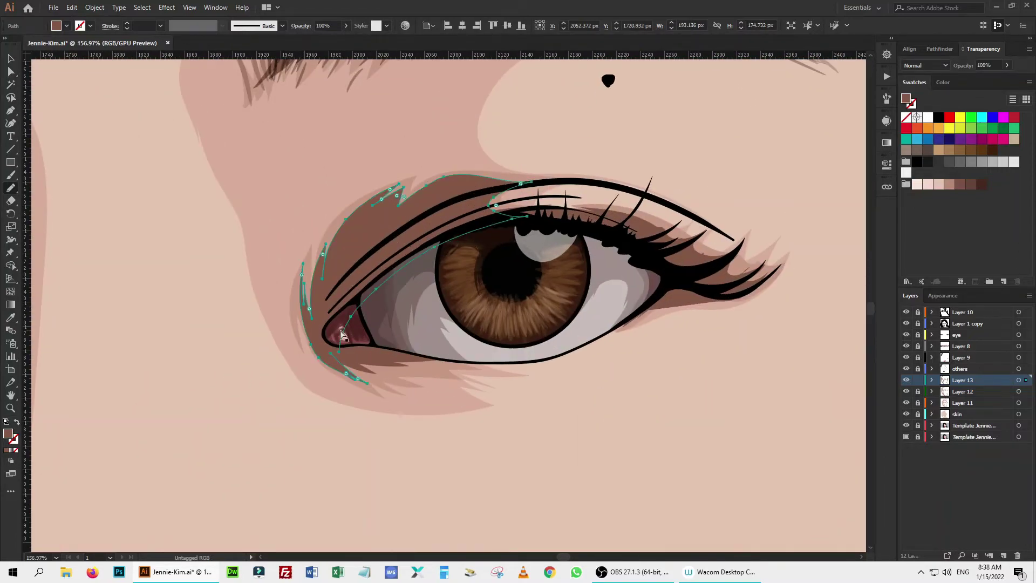
pyautogui.scroll(-6, 580, 224)
# On Layer 12, draw 50% opacity shadows from the forehead to the left-hand eyebrow's inner end and down beside the nose bridge.
pyautogui.keyDown('ctrl'); pyautogui.click(340, 342); pyautogui.keyUp('ctrl')
pyautogui.scroll(5, 341, 342)
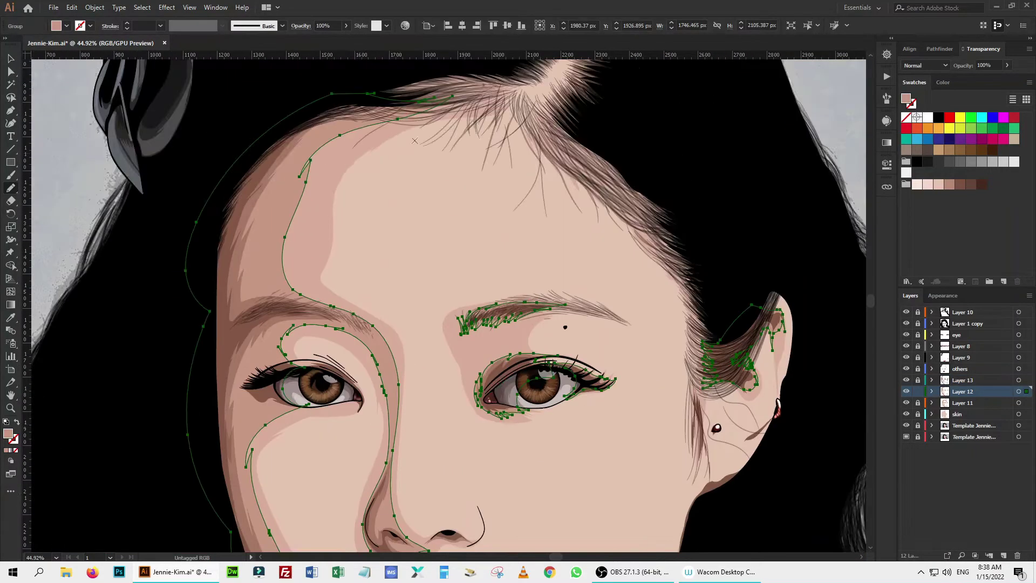
pyautogui.moveTo(453, 135)
pyautogui.mouseDown()
pyautogui.moveTo(300, 323)
pyautogui.moveTo(385, 405)
pyautogui.mouseUp()
pyautogui.scroll(-4, 384, 405)
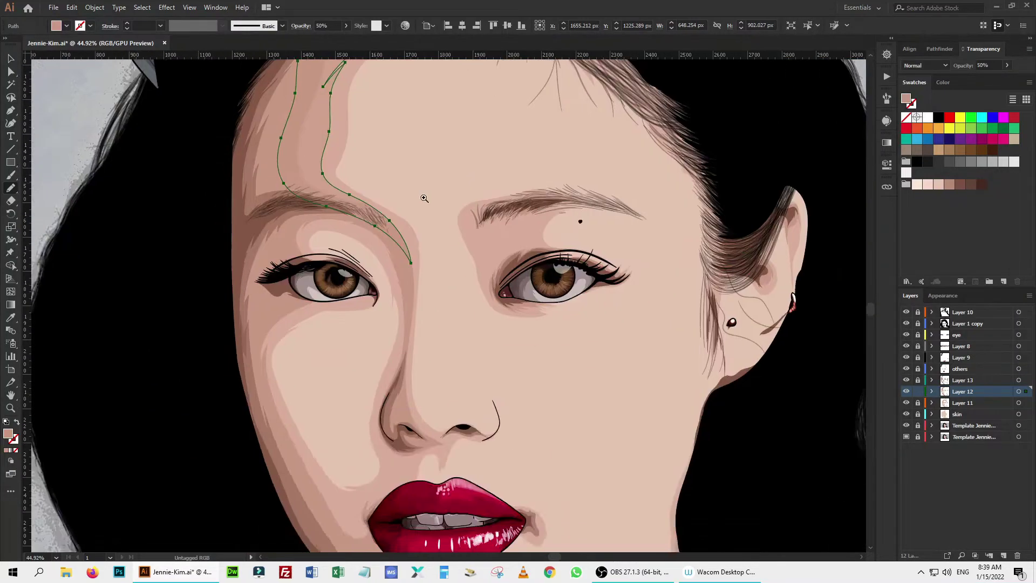
pyautogui.scroll(3, 278, 273)
pyautogui.moveTo(464, 141); pyautogui.dragTo(499, 337)
pyautogui.moveTo(527, 403); pyautogui.dragTo(566, 266)
pyautogui.scroll(-6, 566, 265)
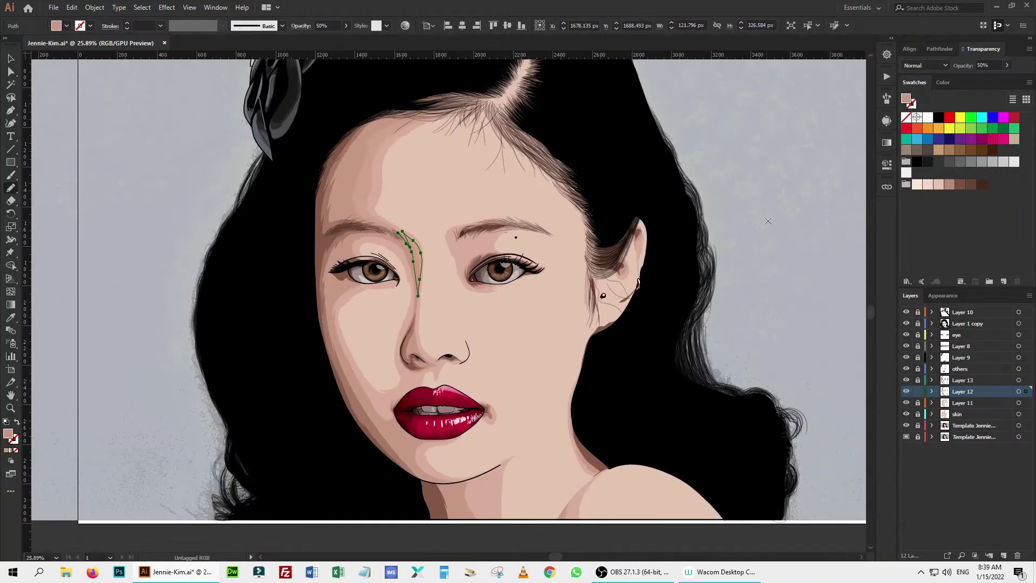
# Add a new layer above Layer 13 and hide Layers 11 to 13 and the skin layer, keeping the posterized template visible.
pyautogui.hotkey('ctrl', 'shift', 'a')
pyautogui.click(975, 403)
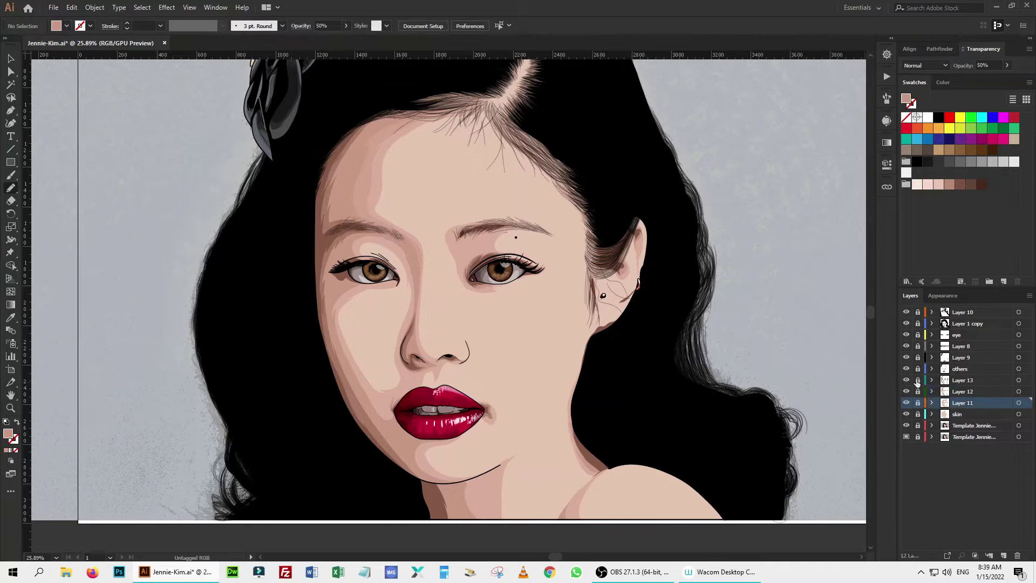
pyautogui.click(969, 381)
pyautogui.click(1003, 555)
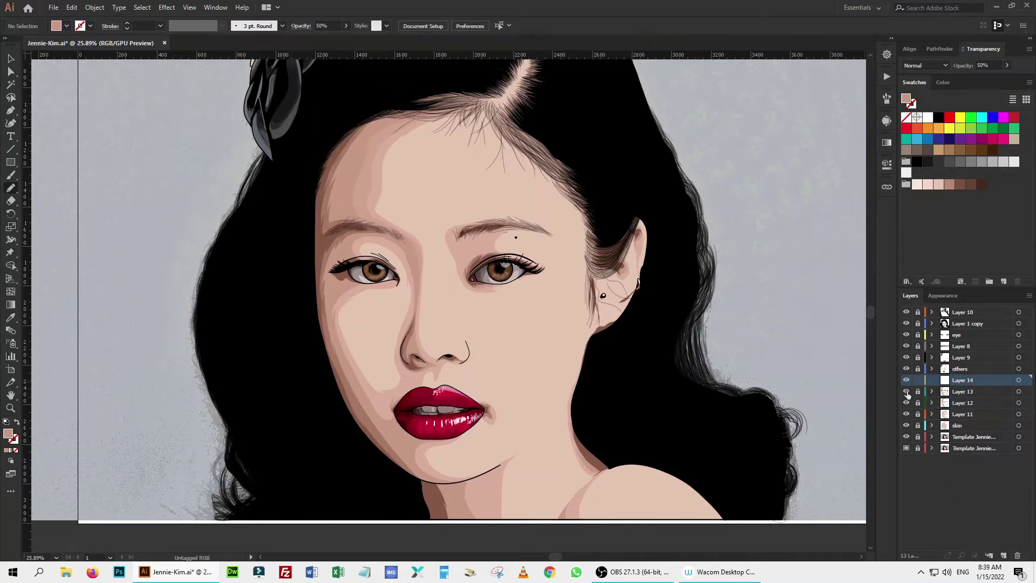
pyautogui.click(906, 436)
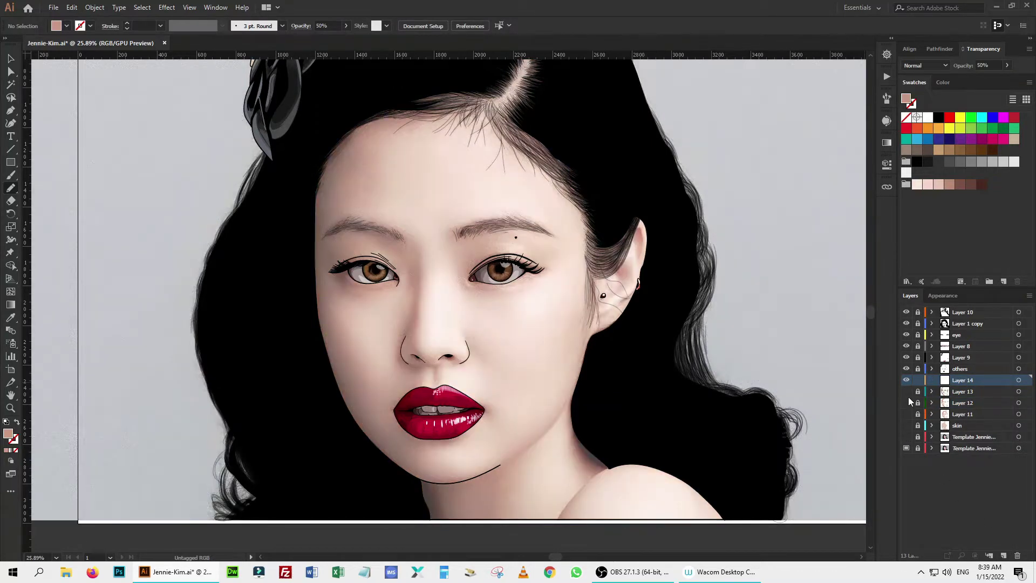
pyautogui.moveTo(908, 403); pyautogui.dragTo(906, 391)
pyautogui.click(905, 437)
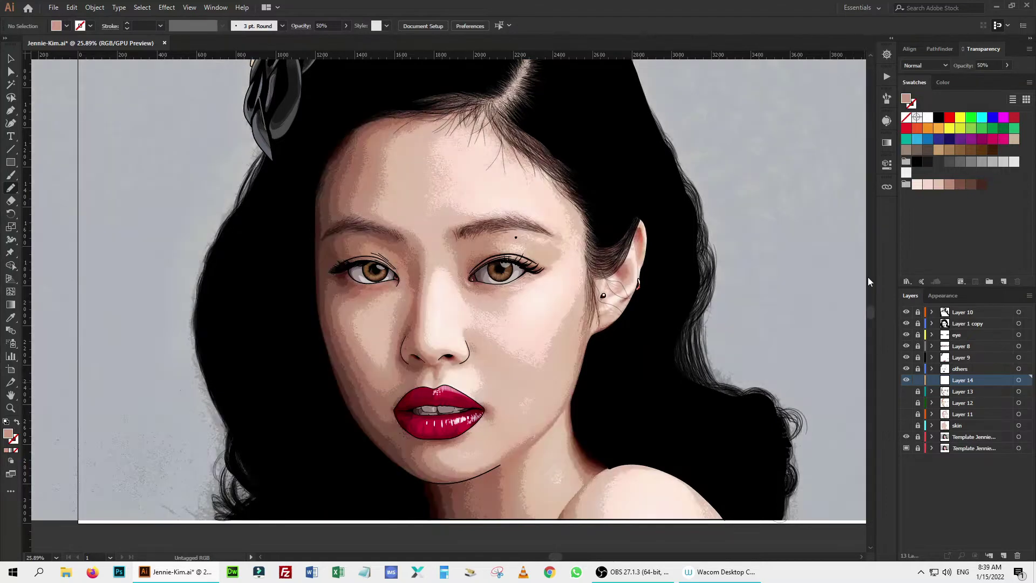
# Draw pale pink highlight shapes at 100% opacity on the cheek below the left-hand eye and along the nose bridge.
pyautogui.click(927, 184)
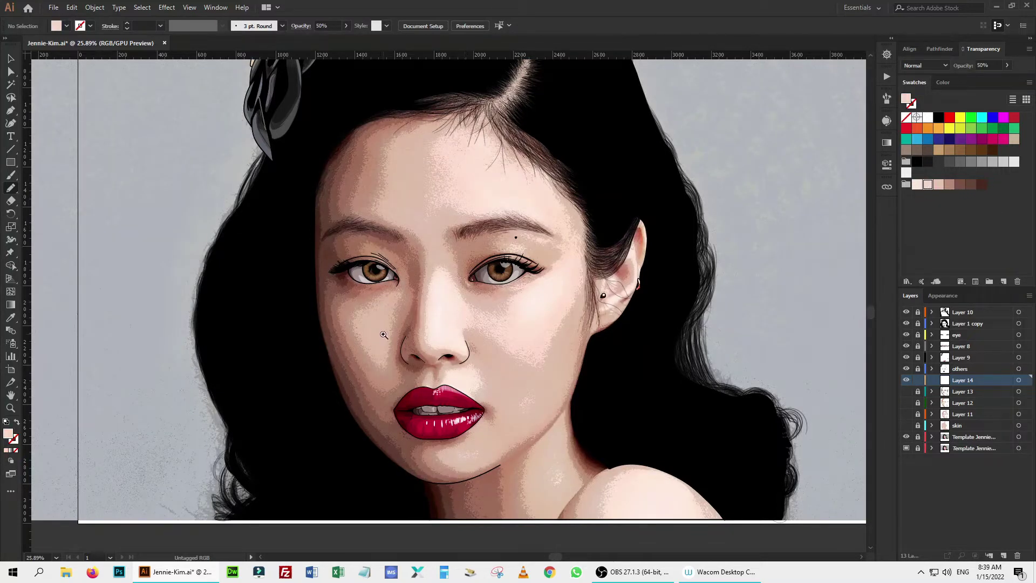
pyautogui.click(384, 334)
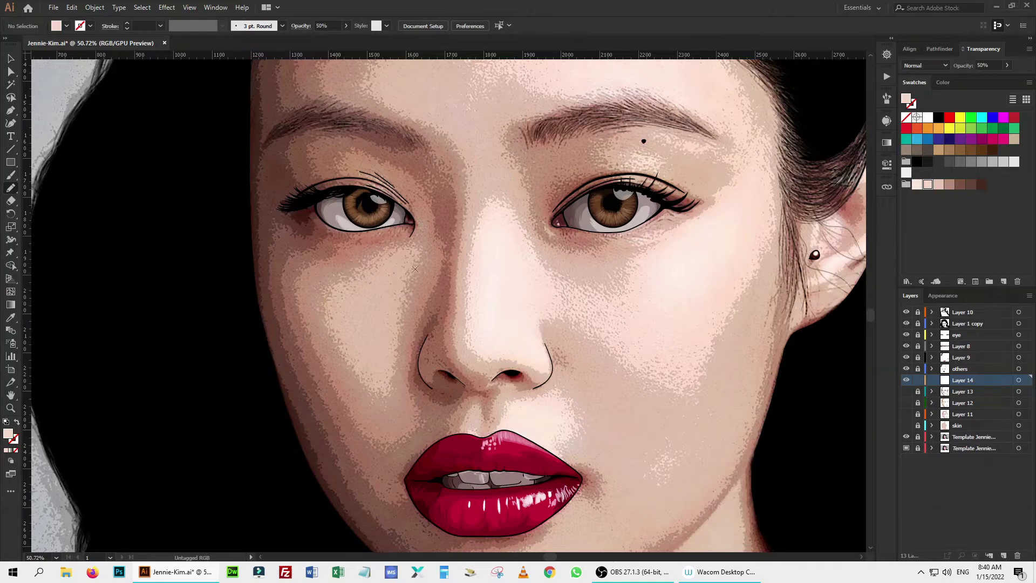
pyautogui.moveTo(415, 269); pyautogui.dragTo(414, 253)
pyautogui.press('5')
pyautogui.hotkey('ctrl', 'shift', 'a')
pyautogui.hotkey('ctrl', 'z')
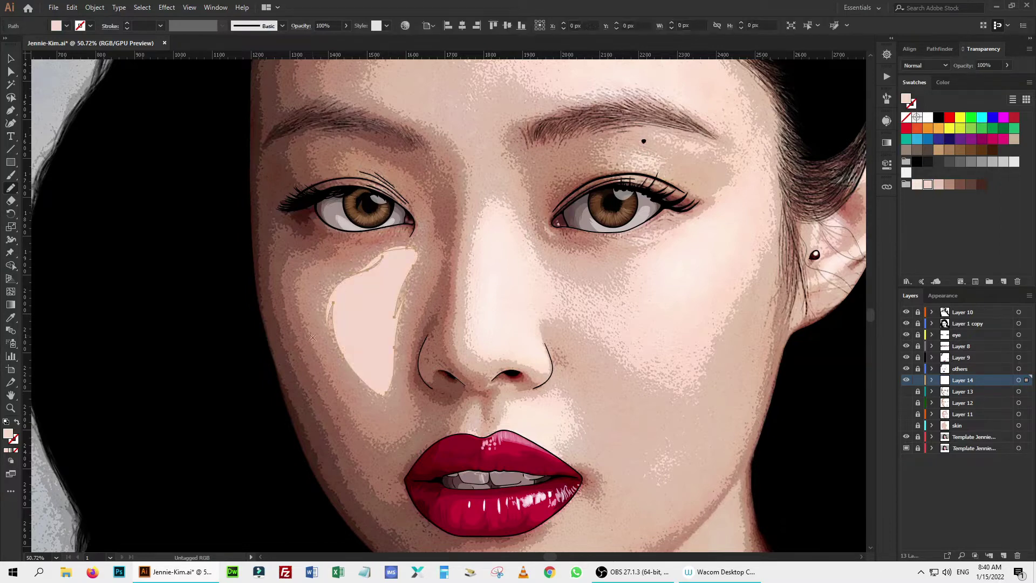
pyautogui.hscroll(3, 432, 298)
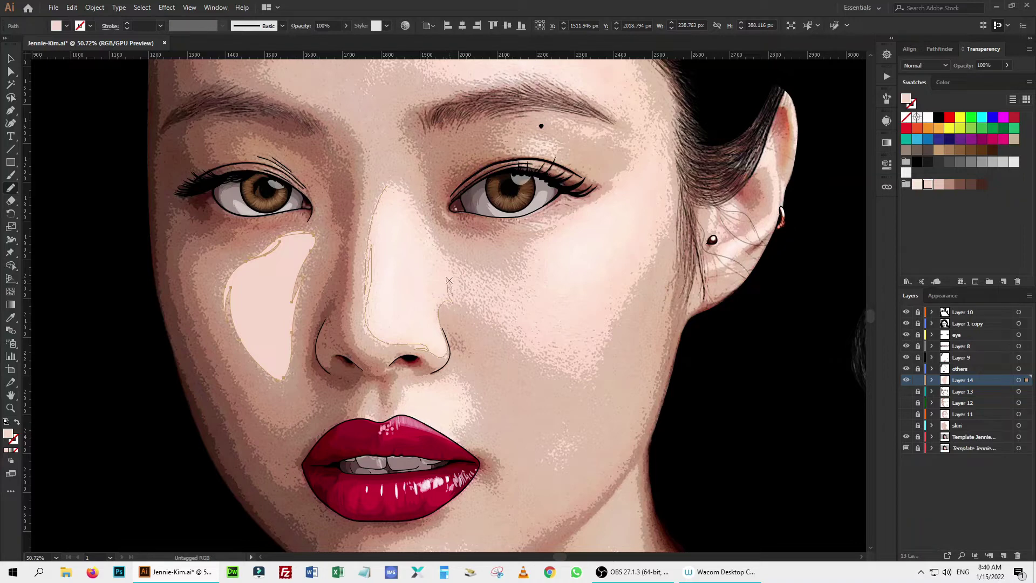
pyautogui.moveTo(401, 187); pyautogui.dragTo(401, 187)
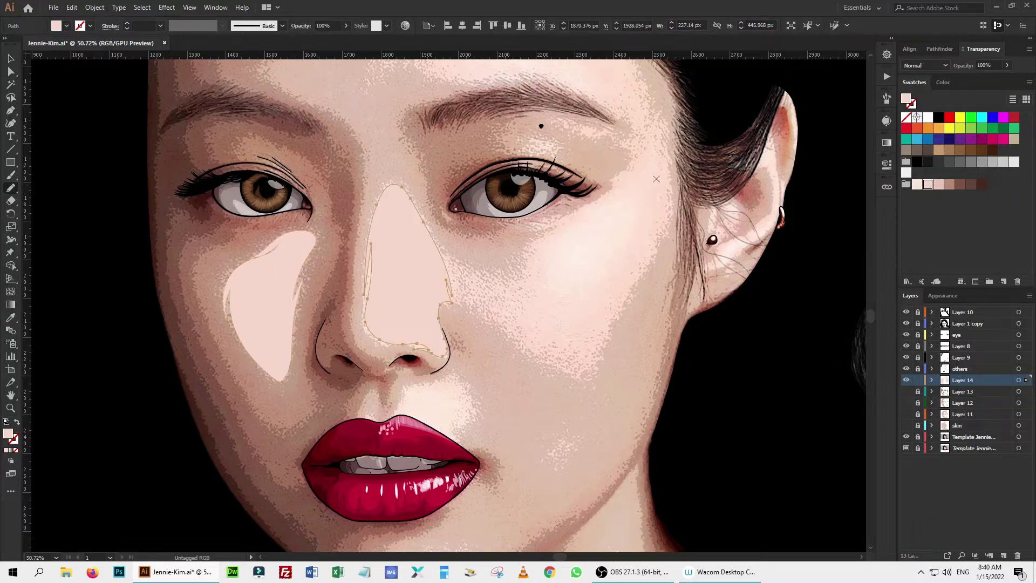
# Draw pale pink highlight shapes over the forehead, temple and right-hand cheek and inside the ear.
pyautogui.moveTo(660, 152)
pyautogui.mouseDown()
pyautogui.moveTo(650, 240)
pyautogui.moveTo(556, 355)
pyautogui.moveTo(502, 286)
pyautogui.moveTo(641, 115)
pyautogui.moveTo(642, 339)
pyautogui.moveTo(597, 236)
pyautogui.moveTo(404, 205)
pyautogui.moveTo(621, 318)
pyautogui.moveTo(653, 373)
pyautogui.mouseUp()
pyautogui.scroll(3, 614, 211)
pyautogui.moveTo(551, 154); pyautogui.dragTo(556, 214)
pyautogui.moveTo(507, 153)
pyautogui.mouseDown()
pyautogui.moveTo(519, 238)
pyautogui.moveTo(447, 421)
pyautogui.moveTo(474, 232)
pyautogui.moveTo(507, 156)
pyautogui.mouseUp()
pyautogui.moveTo(410, 305)
pyautogui.mouseDown()
pyautogui.moveTo(439, 324)
pyautogui.moveTo(410, 329)
pyautogui.moveTo(394, 396)
pyautogui.mouseUp()
# Draw a pale pink highlight on the shoulder and show the skin shading layers again.
pyautogui.scroll(-5, 687, 237)
pyautogui.scroll(5, 551, 338)
pyautogui.moveTo(275, 370)
pyautogui.mouseDown()
pyautogui.moveTo(268, 338)
pyautogui.moveTo(488, 186)
pyautogui.moveTo(664, 371)
pyautogui.mouseUp()
pyautogui.scroll(-5, 664, 372)
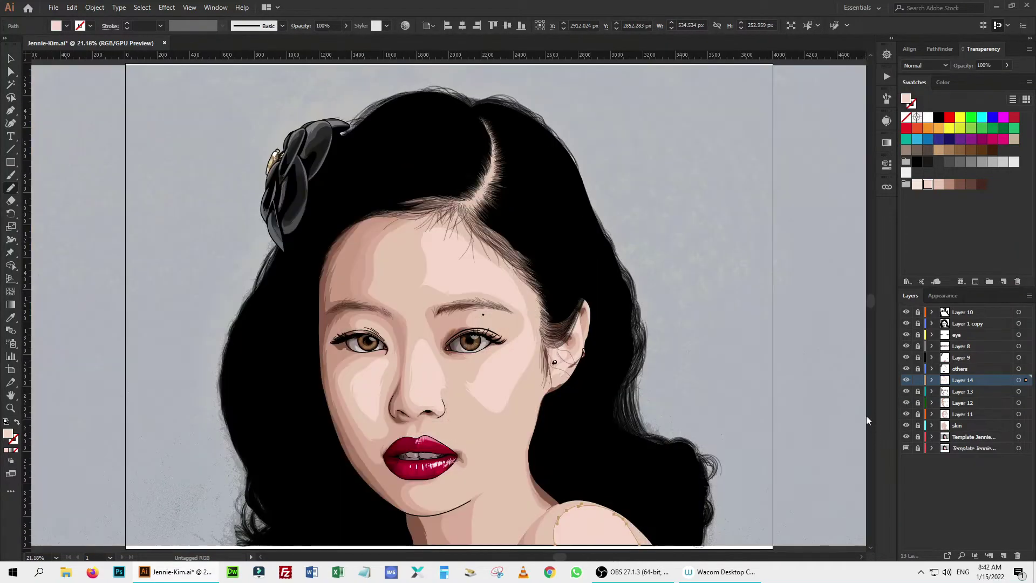
# Refine the right-hand cheek highlight from beside the nose up to the eye's outer corner.
pyautogui.scroll(3, 497, 277)
pyautogui.moveTo(432, 331); pyautogui.dragTo(559, 253)
pyautogui.scroll(5, 454, 149)
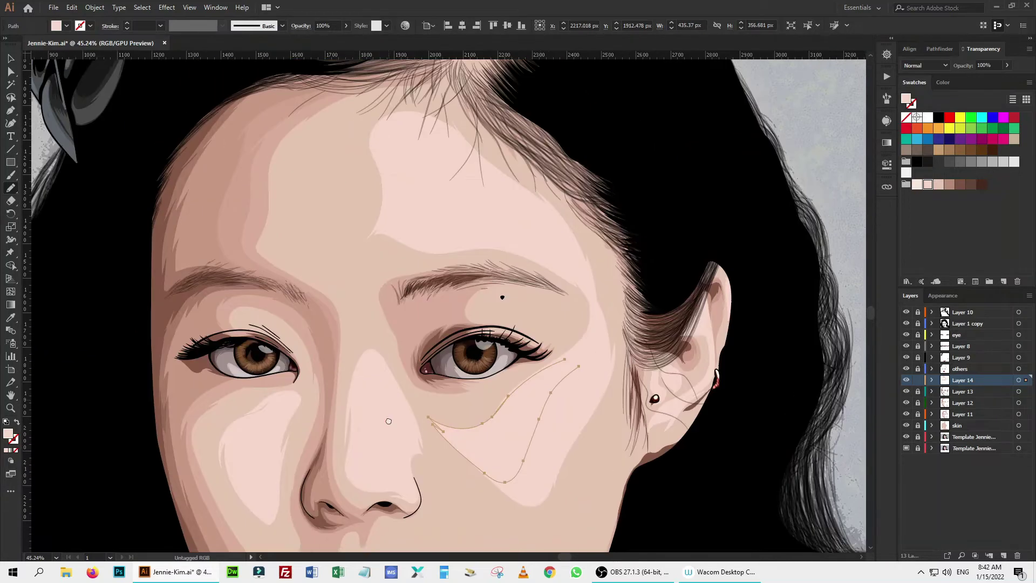
pyautogui.scroll(-5, 372, 297)
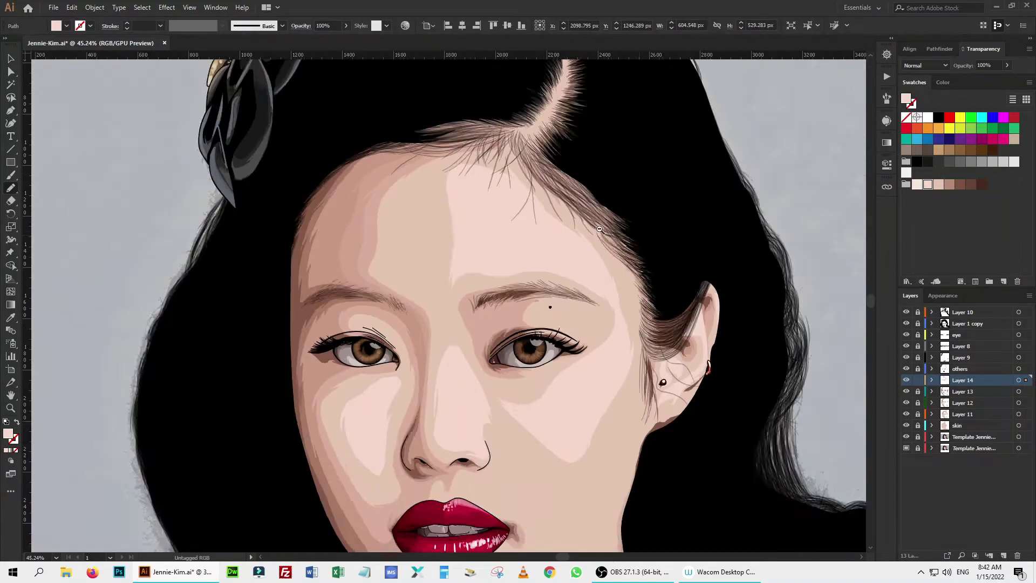
# Recolor all Layer 14 highlight shapes to a slightly deeper pink.
pyautogui.hotkey('ctrl', 'shift', 'a')
pyautogui.scroll(1, 595, 294)
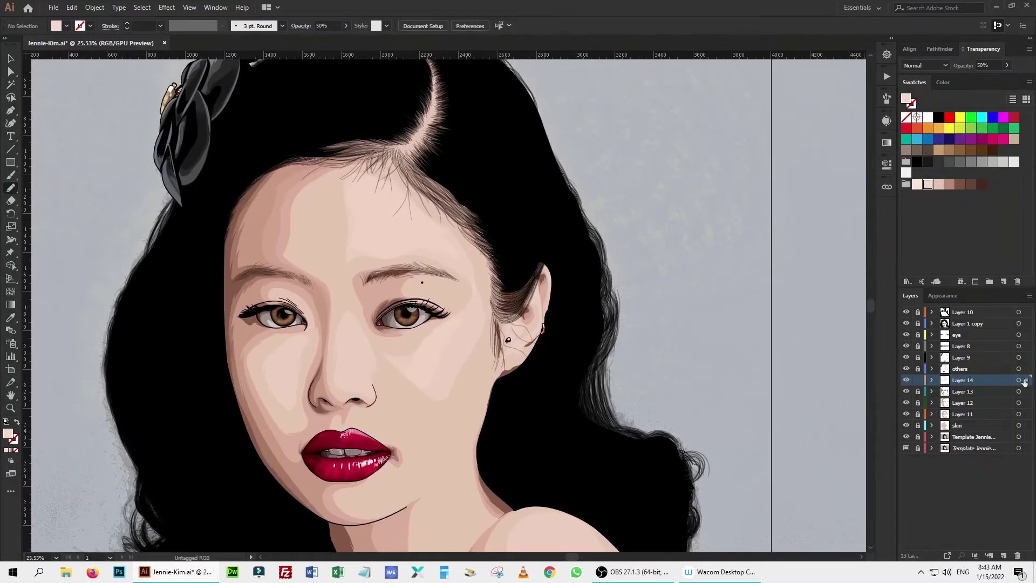
pyautogui.click(456, 342)
pyautogui.click(405, 26)
pyautogui.press('Return')
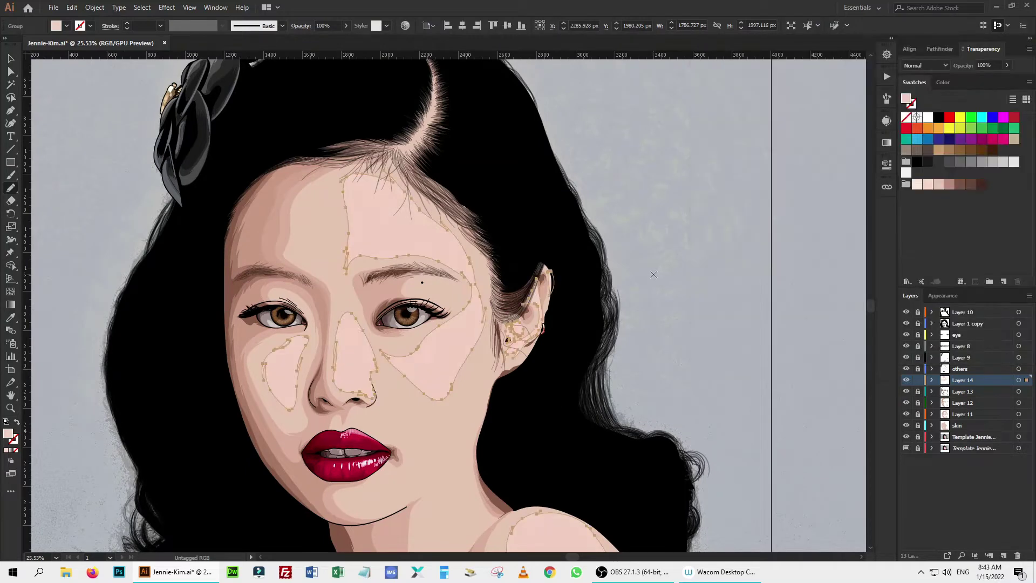
# Draw larger 50% opacity highlight shapes around the left-hand cheek and nose bridge highlights.
pyautogui.scroll(4, 298, 229)
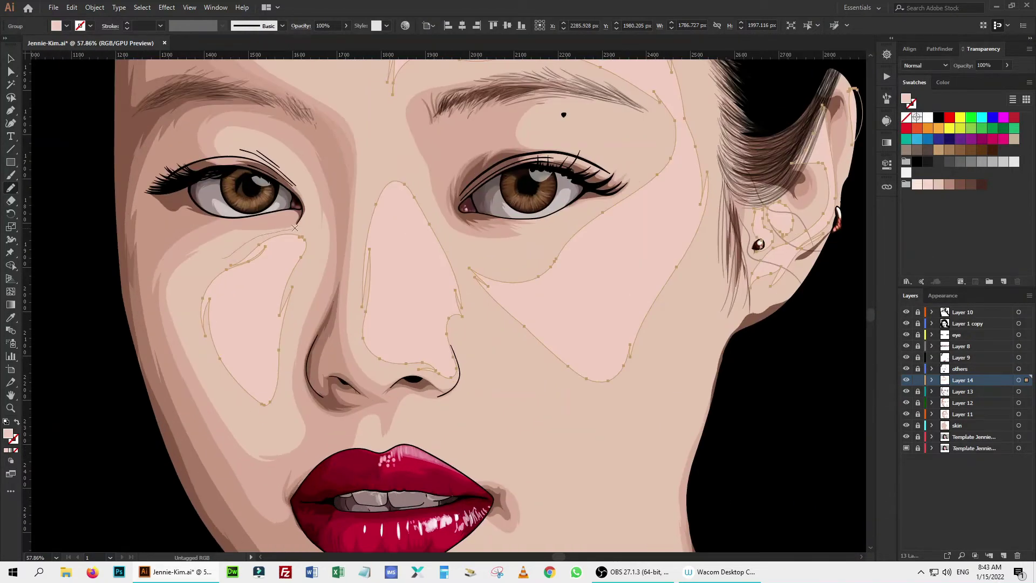
pyautogui.keyDown('ctrl'); pyautogui.click(247, 300); pyautogui.keyUp('ctrl')
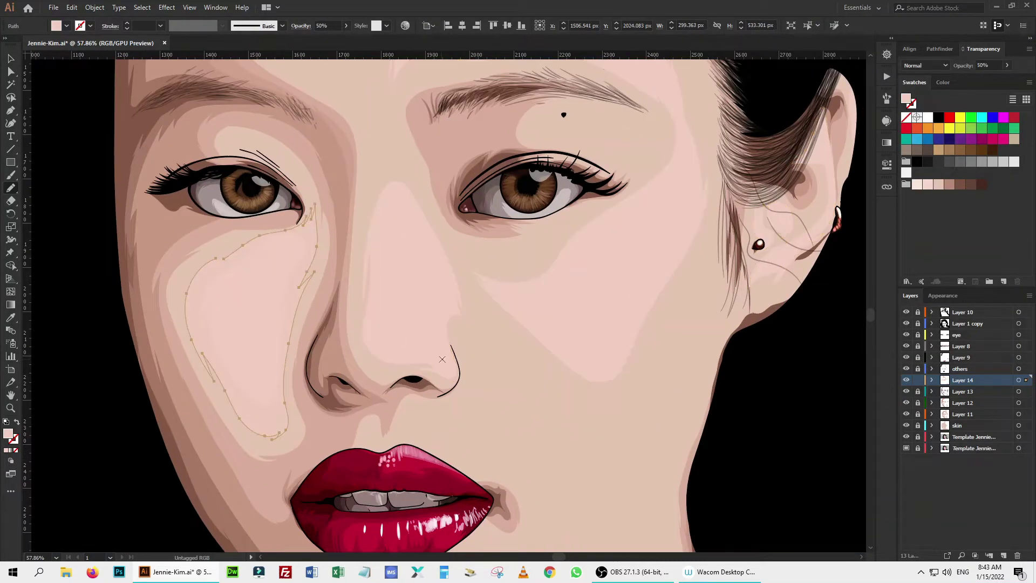
pyautogui.moveTo(465, 296); pyautogui.dragTo(378, 171)
pyautogui.moveTo(459, 320); pyautogui.dragTo(463, 302)
# Draw a larger 50% opacity highlight around the right-hand cheek, temple and forehead highlight.
pyautogui.scroll(3, 376, 105)
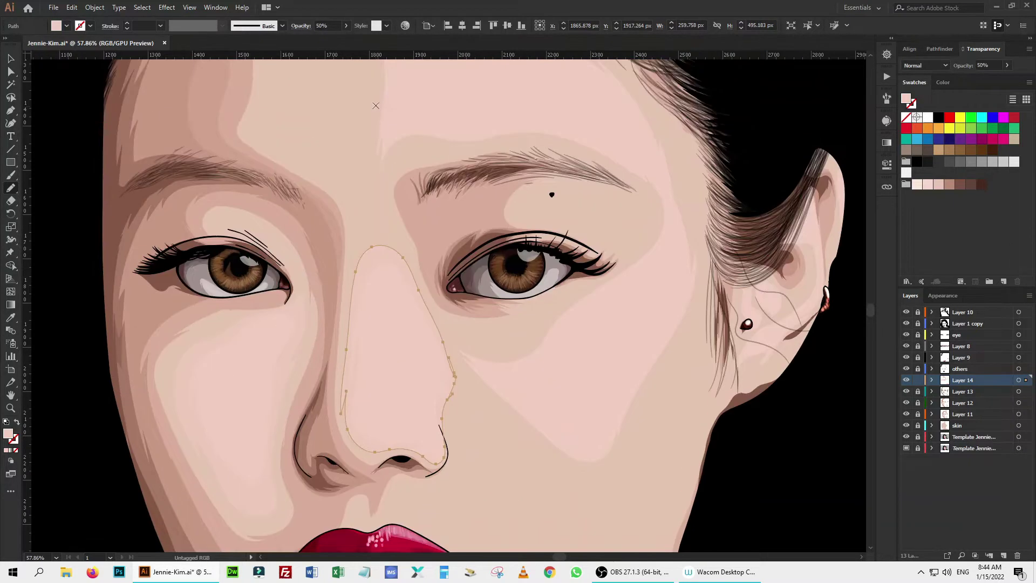
pyautogui.moveTo(467, 376); pyautogui.dragTo(465, 380)
pyautogui.scroll(-2, 551, 326)
pyautogui.scroll(3, 551, 327)
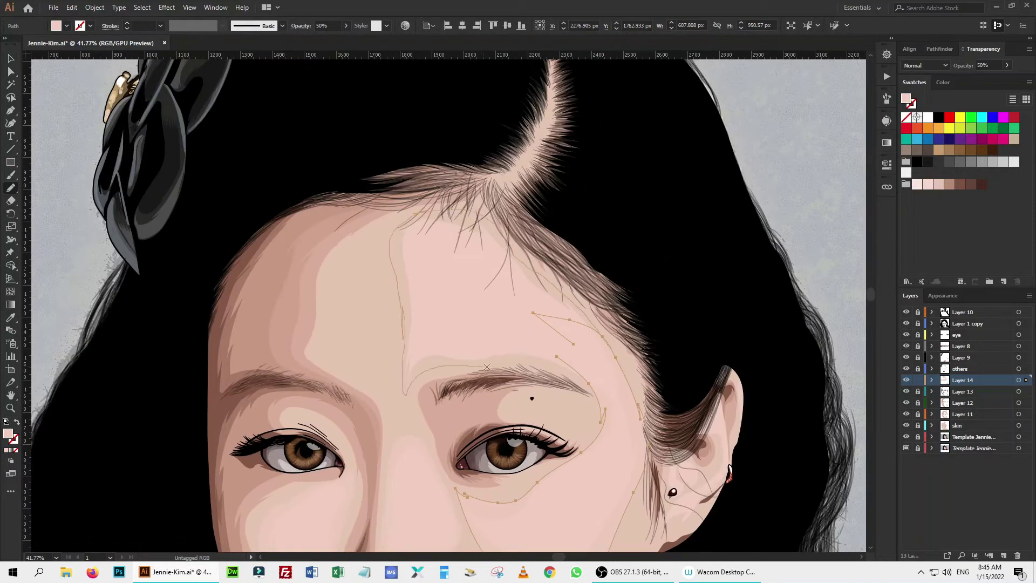
# Add a new layer above Layer 14 and draw a paler, peach-pink highlight inside the left-hand cheek highlight.
pyautogui.hotkey('ctrl', 'shift', 'a')
pyautogui.hotkey('ctrl', '0')
pyautogui.click(1003, 555)
pyautogui.scroll(4, 375, 426)
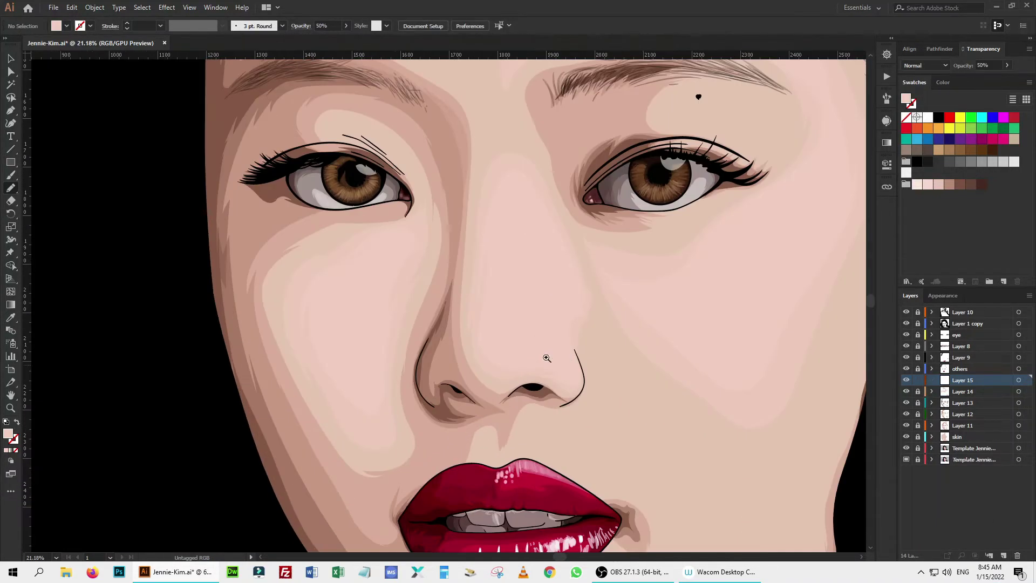
pyautogui.moveTo(384, 260)
pyautogui.mouseDown()
pyautogui.moveTo(337, 278)
pyautogui.moveTo(375, 373)
pyautogui.moveTo(388, 263)
pyautogui.mouseUp()
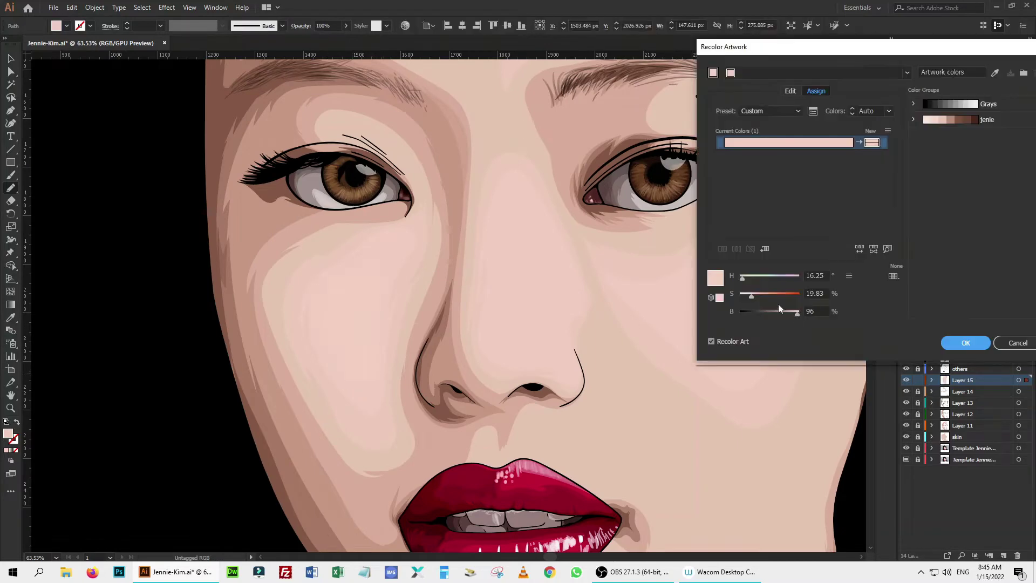
# Draw paler highlight shapes along the nose bridge and on the right-hand cheek.
pyautogui.moveTo(519, 181)
pyautogui.mouseDown()
pyautogui.moveTo(494, 340)
pyautogui.moveTo(519, 181)
pyautogui.mouseUp()
pyautogui.hscroll(5, 519, 182)
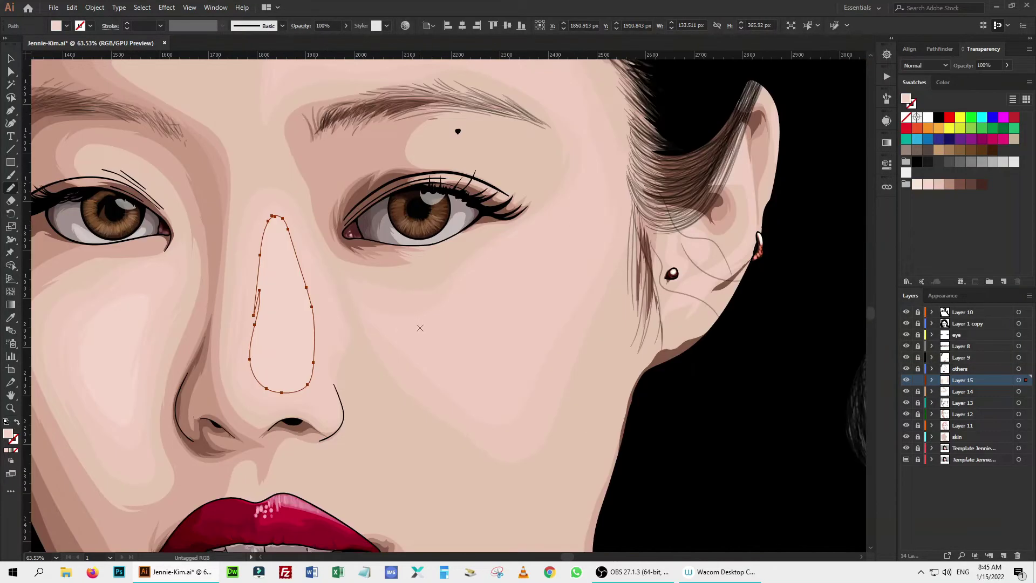
pyautogui.moveTo(455, 369)
pyautogui.mouseDown()
pyautogui.moveTo(459, 294)
pyautogui.moveTo(588, 270)
pyautogui.moveTo(459, 378)
pyautogui.mouseUp()
pyautogui.hotkey('ctrl', 'z')
pyautogui.moveTo(488, 269)
pyautogui.mouseDown()
pyautogui.moveTo(413, 331)
pyautogui.moveTo(537, 359)
pyautogui.moveTo(489, 270)
pyautogui.mouseUp()
# Draw pale highlights between the right-hand eyebrow and upper eyelid, hiding the skin shading layers while tracing the template.
pyautogui.scroll(3, 488, 270)
pyautogui.moveTo(907, 391); pyautogui.dragTo(906, 437)
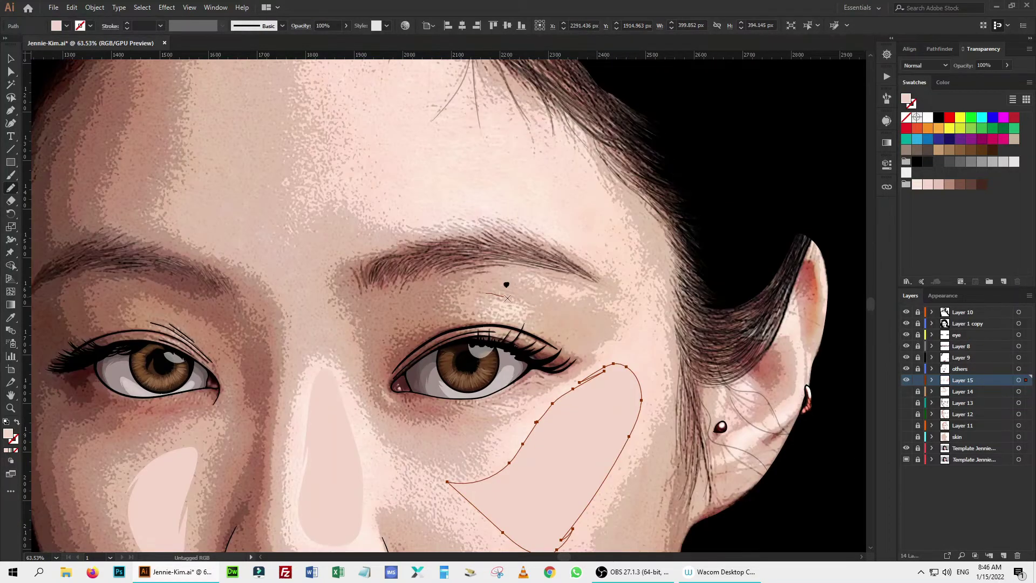
pyautogui.moveTo(531, 310)
pyautogui.mouseDown()
pyautogui.moveTo(478, 313)
pyautogui.moveTo(491, 294)
pyautogui.moveTo(621, 302)
pyautogui.mouseUp()
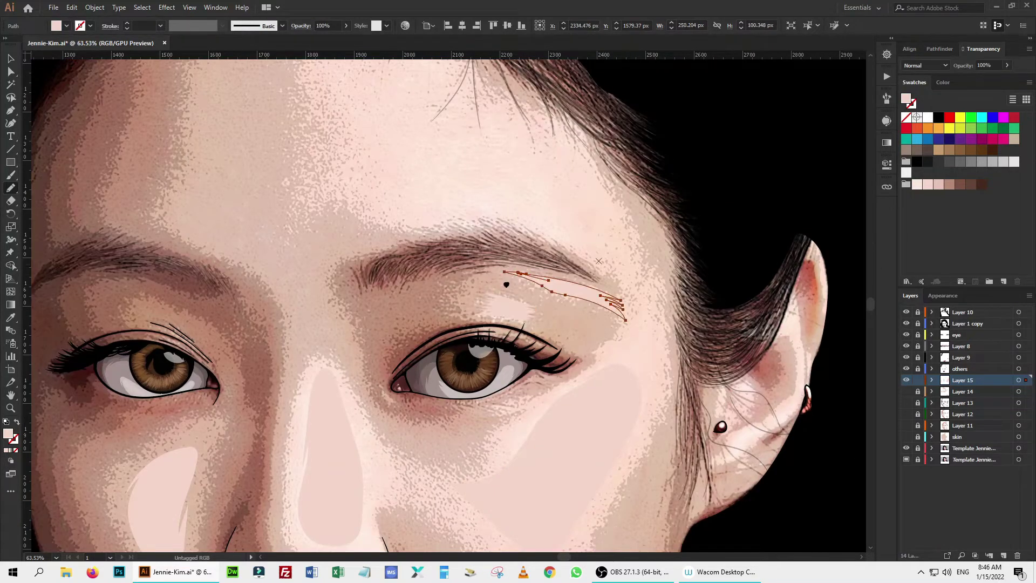
pyautogui.scroll(3, 615, 307)
pyautogui.moveTo(906, 391); pyautogui.dragTo(906, 436)
pyautogui.moveTo(585, 279)
pyautogui.mouseDown()
pyautogui.moveTo(348, 173)
pyautogui.moveTo(540, 292)
pyautogui.mouseUp()
pyautogui.hotkey('ctrl', '0')
pyautogui.keyDown('ctrl'); pyautogui.click(698, 220); pyautogui.keyUp('ctrl')
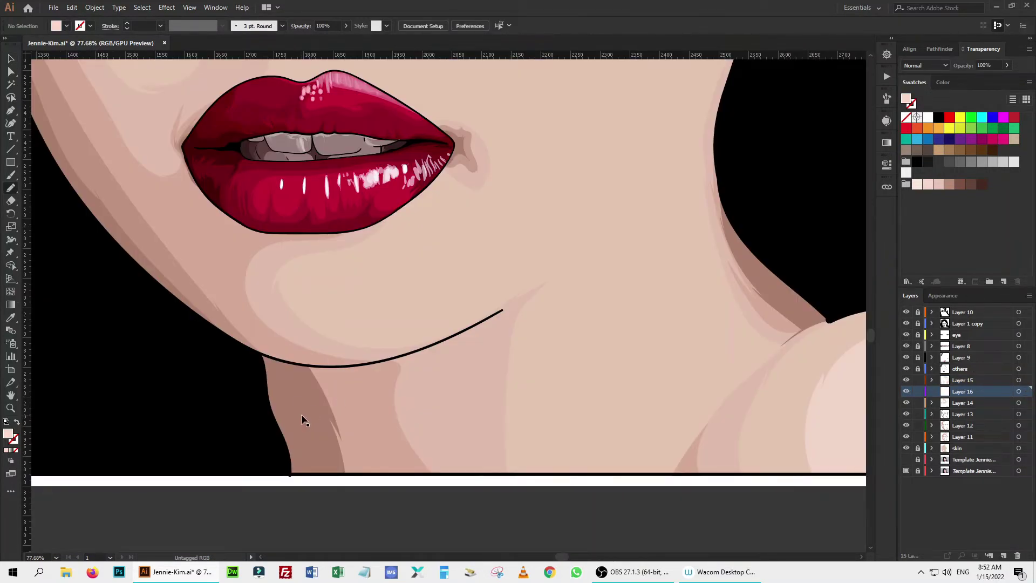
# On Layer 16, draw a shadow strip down the neck's left edge using the brown sampled from the existing neck shadow.
pyautogui.press('i')
pyautogui.click(297, 406)
pyautogui.press('n')
pyautogui.keyDown('ctrl'); pyautogui.click(291, 467); pyautogui.keyUp('ctrl')
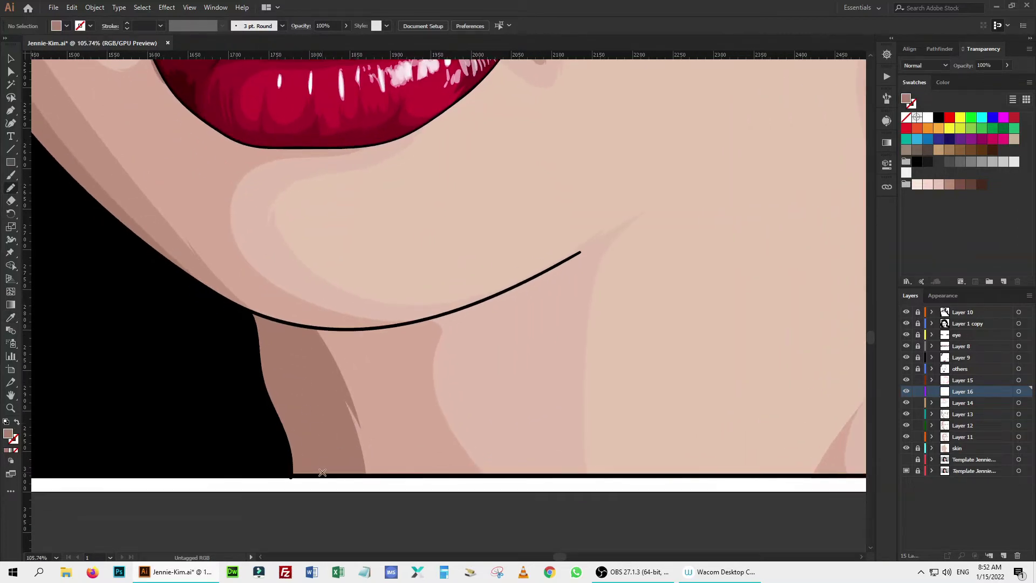
pyautogui.moveTo(316, 456)
pyautogui.mouseDown()
pyautogui.moveTo(310, 421)
pyautogui.moveTo(318, 426)
pyautogui.moveTo(279, 342)
pyautogui.moveTo(302, 369)
pyautogui.moveTo(287, 337)
pyautogui.moveTo(240, 312)
pyautogui.moveTo(283, 476)
pyautogui.mouseUp()
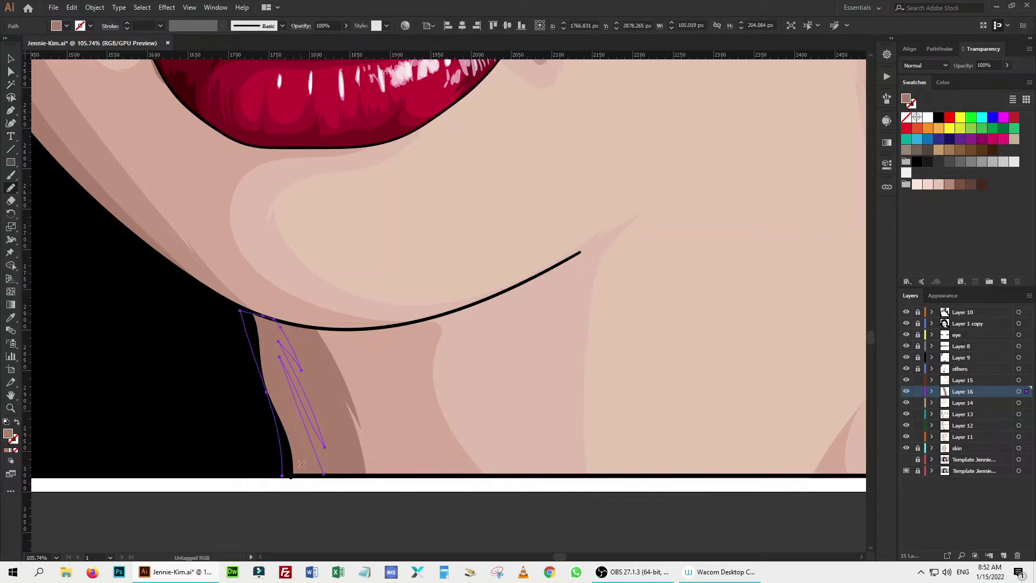
# Adjust the new neck shadow strip's color with Recolor Artwork.
pyautogui.click(405, 26)
pyautogui.moveTo(762, 296); pyautogui.dragTo(775, 316)
pyautogui.press('Return')
pyautogui.hotkey('ctrl', '0')
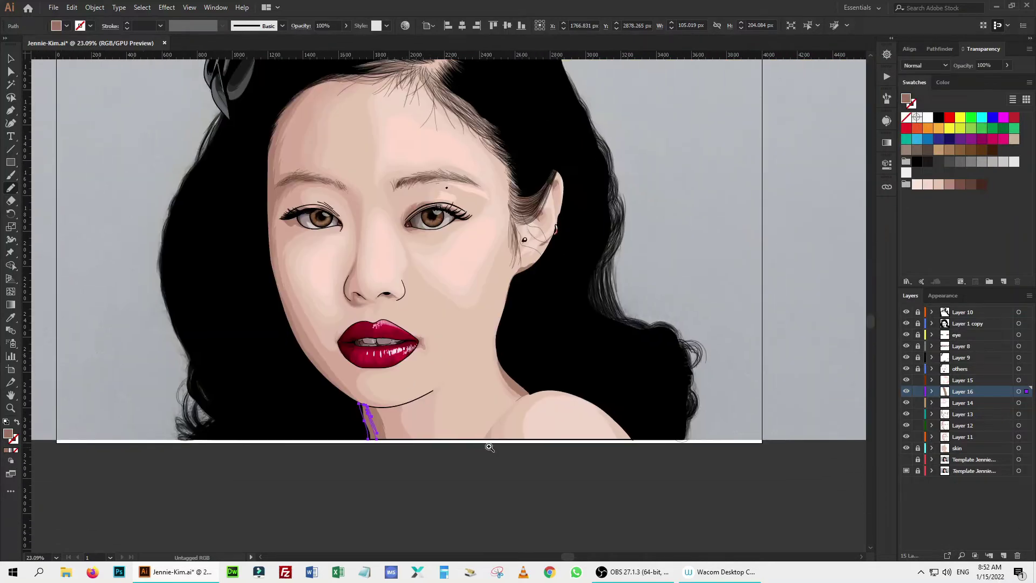
# Draw a thin curved brown shadow on Layer 16 along the crease where the shoulder meets the chest, then deselect it.
pyautogui.scroll(5, 488, 442)
pyautogui.press('p')
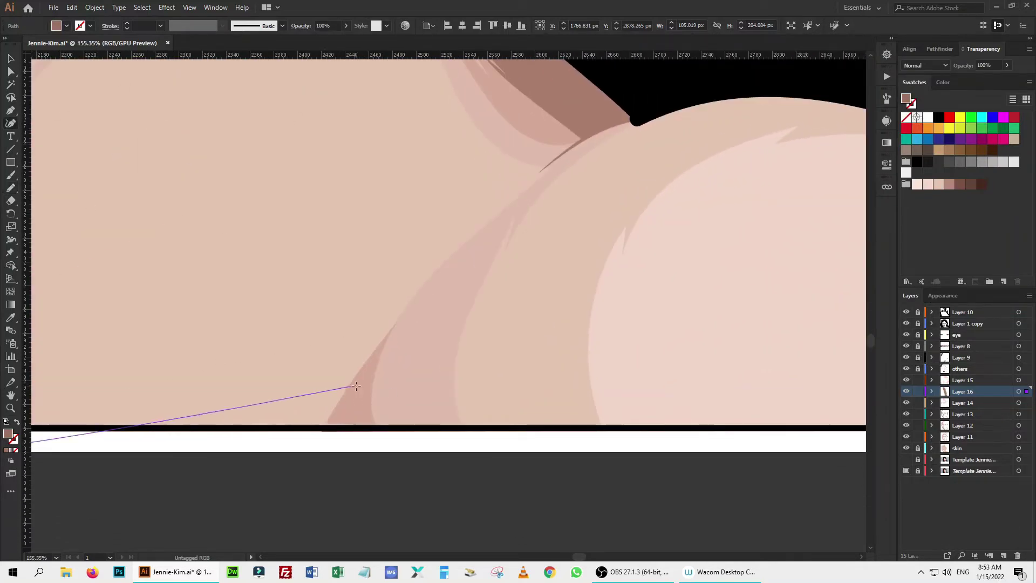
pyautogui.click(323, 428)
pyautogui.click(375, 346)
pyautogui.click(432, 274)
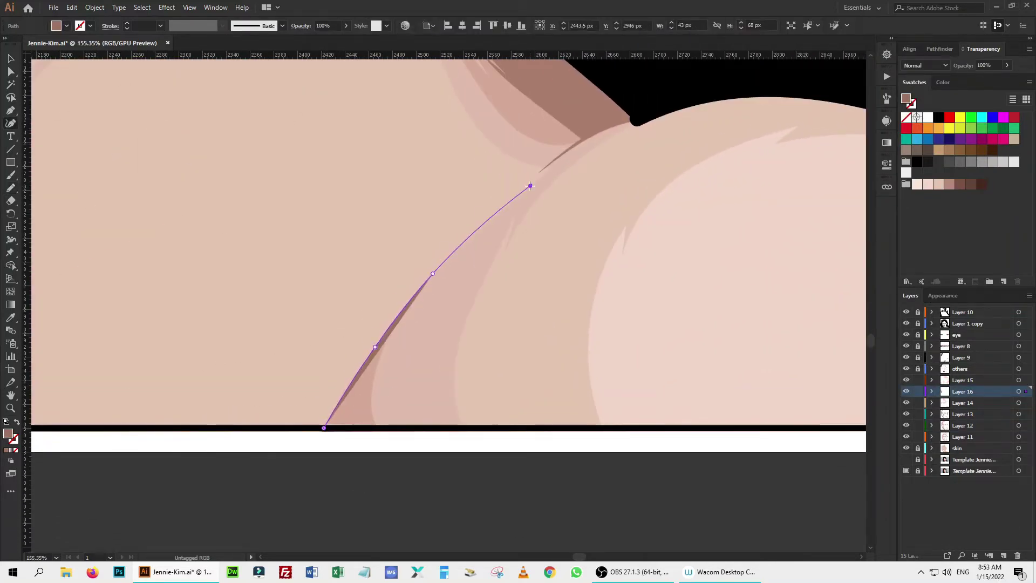
pyautogui.click(530, 185)
pyautogui.click(581, 148)
pyautogui.click(483, 226)
pyautogui.click(377, 351)
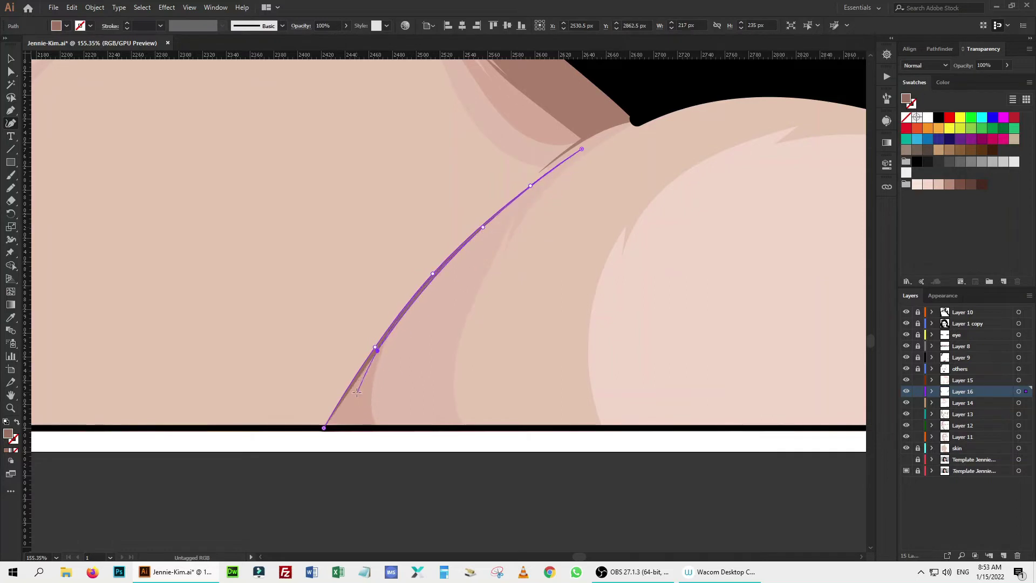
pyautogui.click(358, 393)
pyautogui.click(323, 428)
pyautogui.hotkey('ctrl', '0')
pyautogui.hotkey('ctrl', 'shift', 'a')
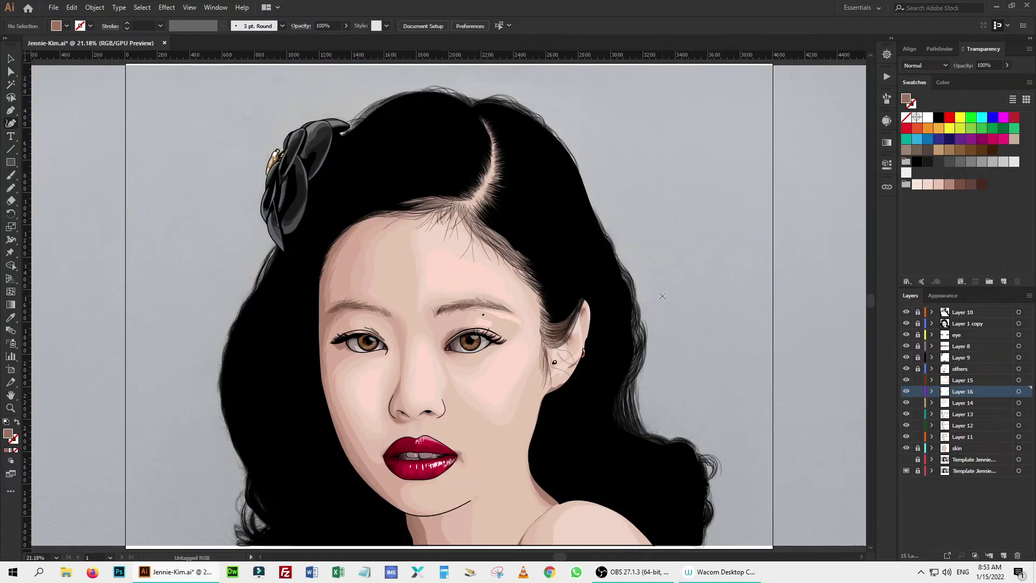
# Lock Layers 11 to 16 and add a new layer named hair at the top of the stack.
pyautogui.moveTo(919, 383); pyautogui.dragTo(910, 453)
pyautogui.click(982, 314)
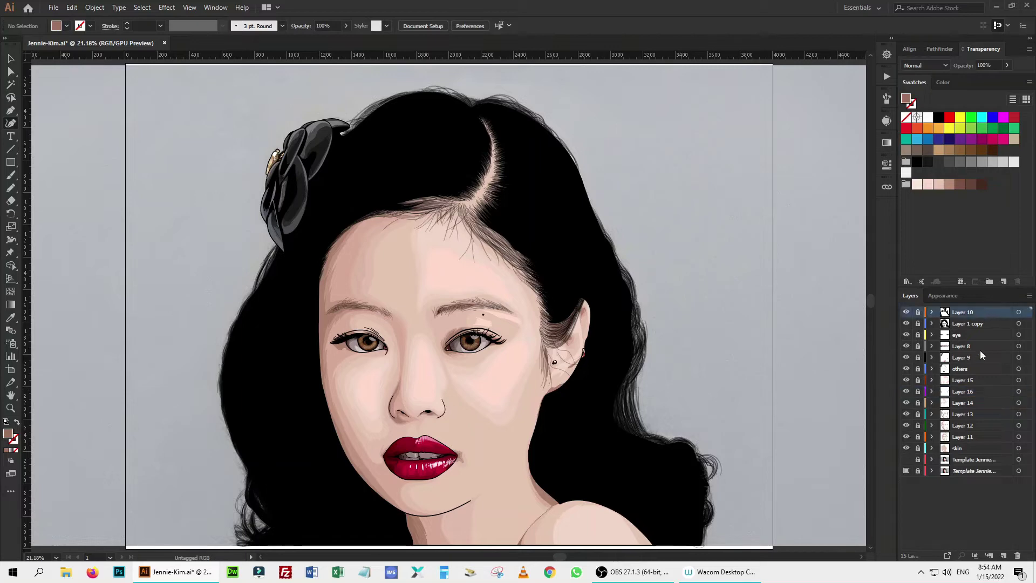
pyautogui.click(1003, 555)
pyautogui.press('r')
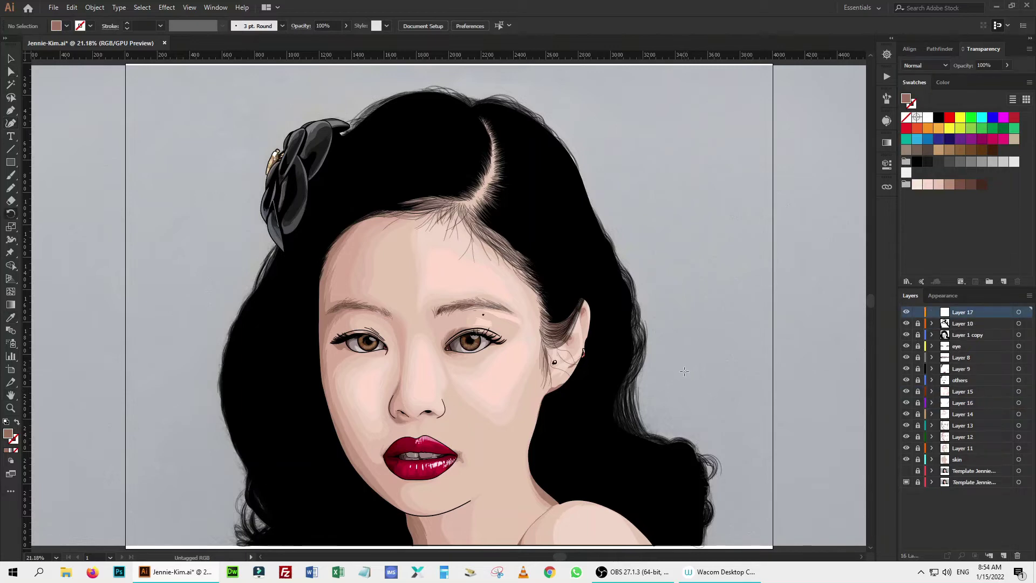
pyautogui.keyDown('alt'); pyautogui.click(682, 370); pyautogui.keyUp('alt')
pyautogui.press('Escape')
pyautogui.doubleClick(959, 312)
pyautogui.write('hair')
pyautogui.press('Return')
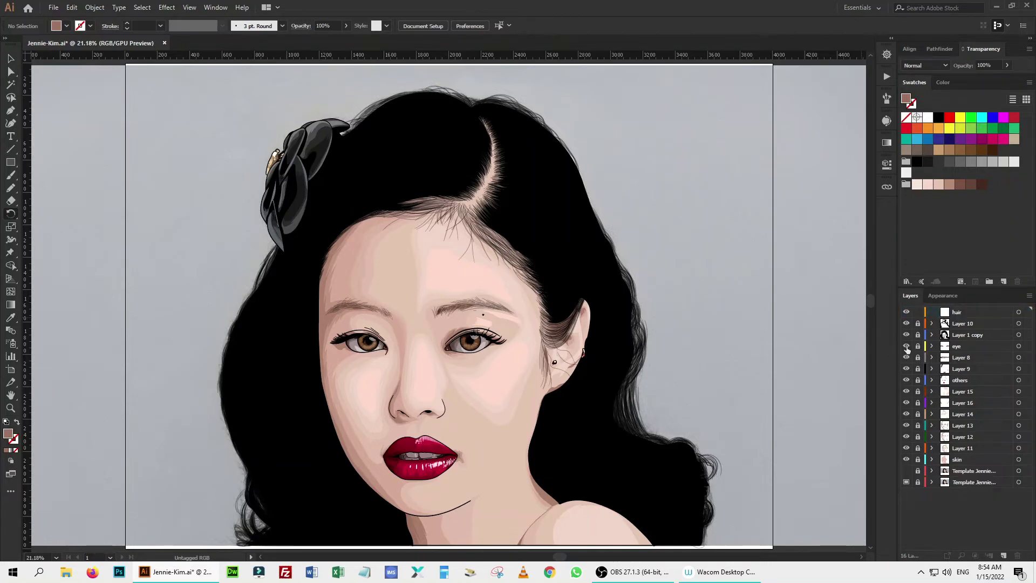
# With the artwork layers hidden, set the Eyedropper to 3 x 3 Average and sample dark brown from the photo's hair beside the parting.
pyautogui.click(907, 459)
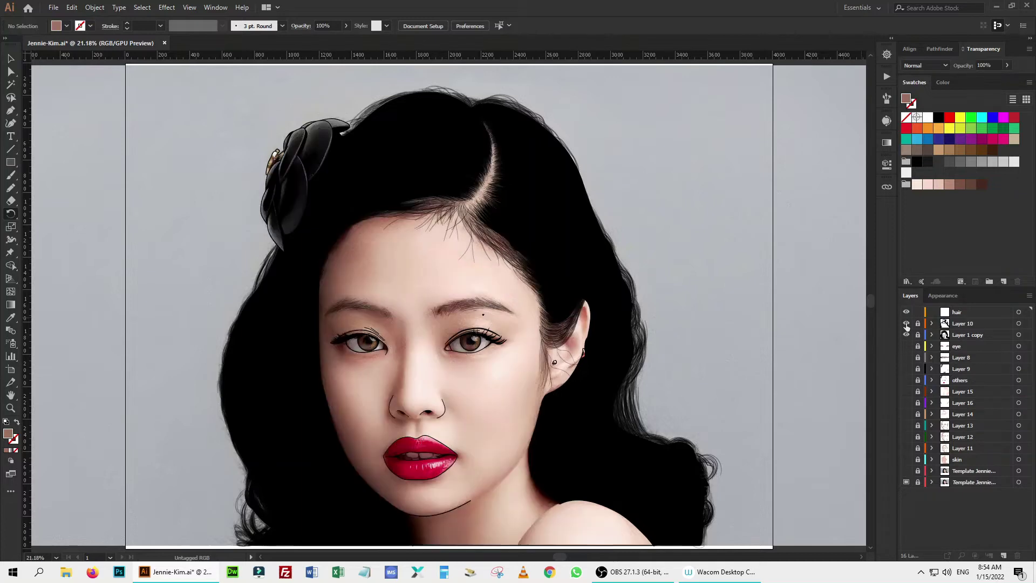
pyautogui.moveTo(906, 328); pyautogui.dragTo(906, 336)
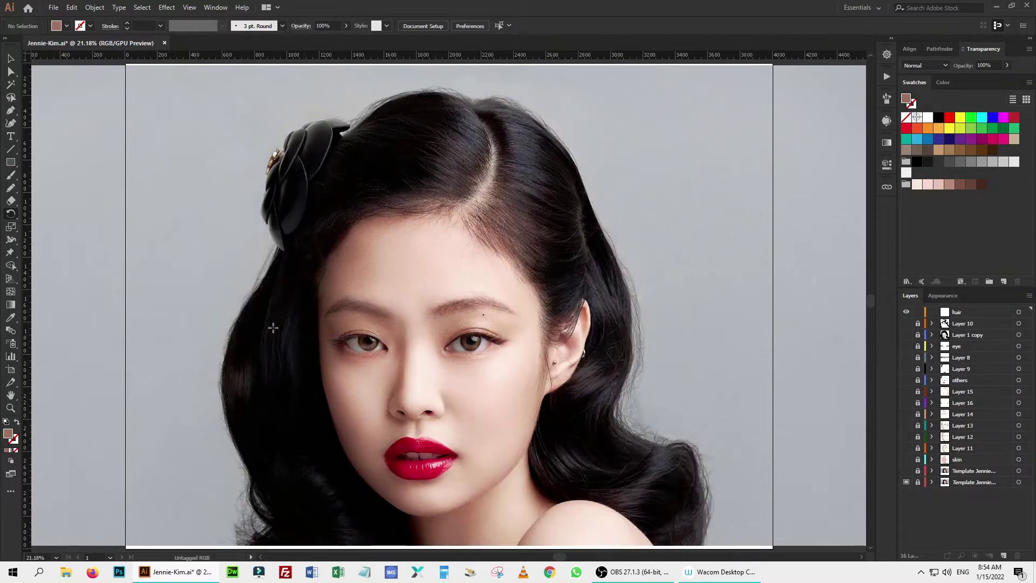
pyautogui.doubleClick(10, 317)
pyautogui.click(489, 168)
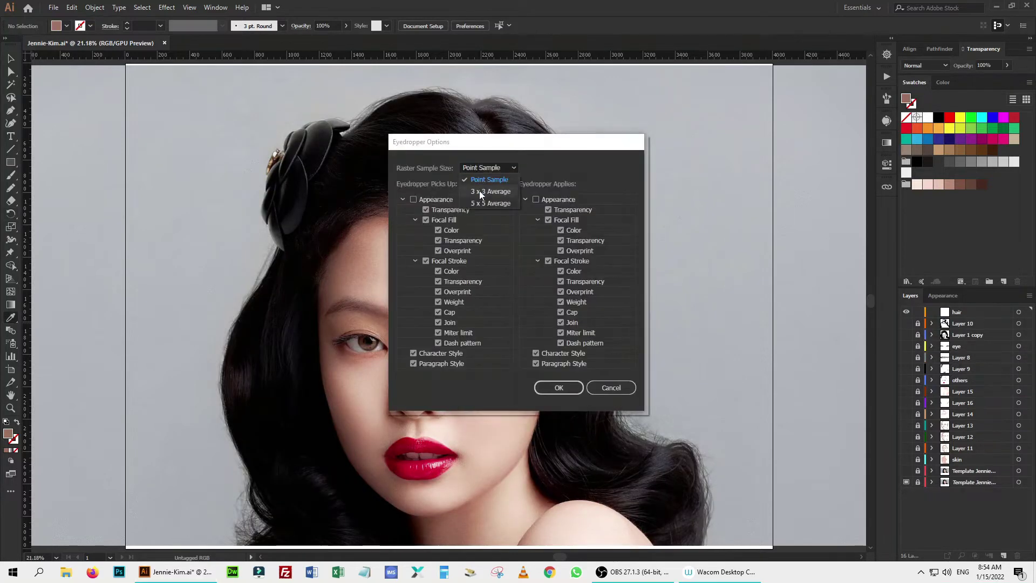
pyautogui.click(479, 189)
pyautogui.click(563, 390)
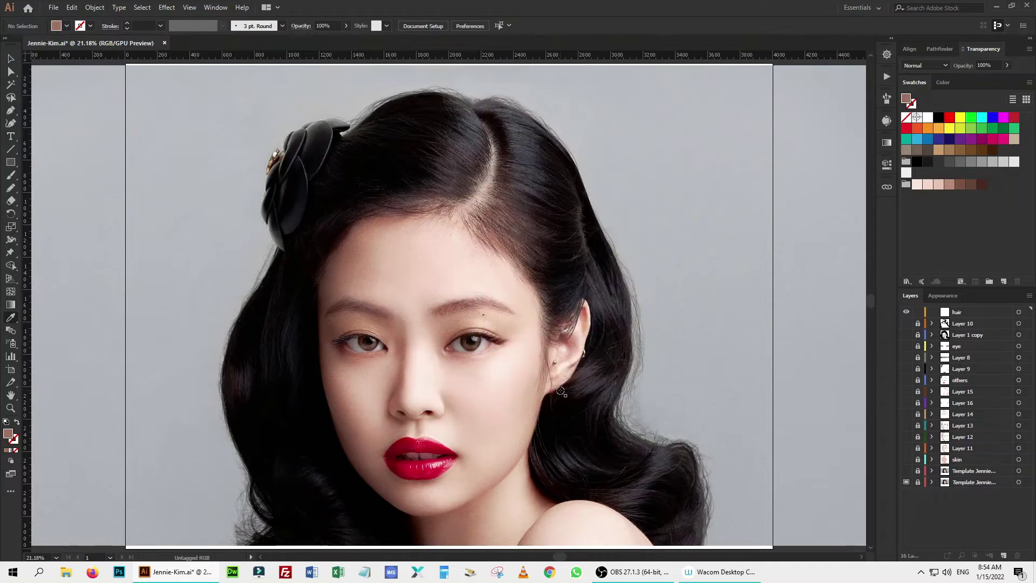
pyautogui.click(499, 225)
# Show Layer 10 and Layer 1 copy, and paint first strands at the crown with a thin tapered 1 px brush and no fill.
pyautogui.click(907, 335)
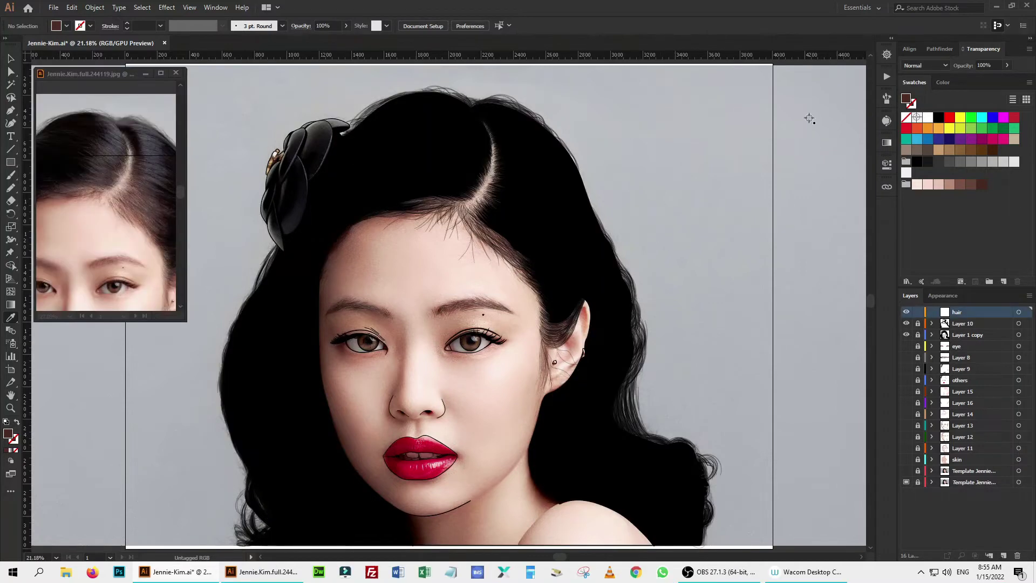
pyautogui.click(11, 176)
pyautogui.click(886, 98)
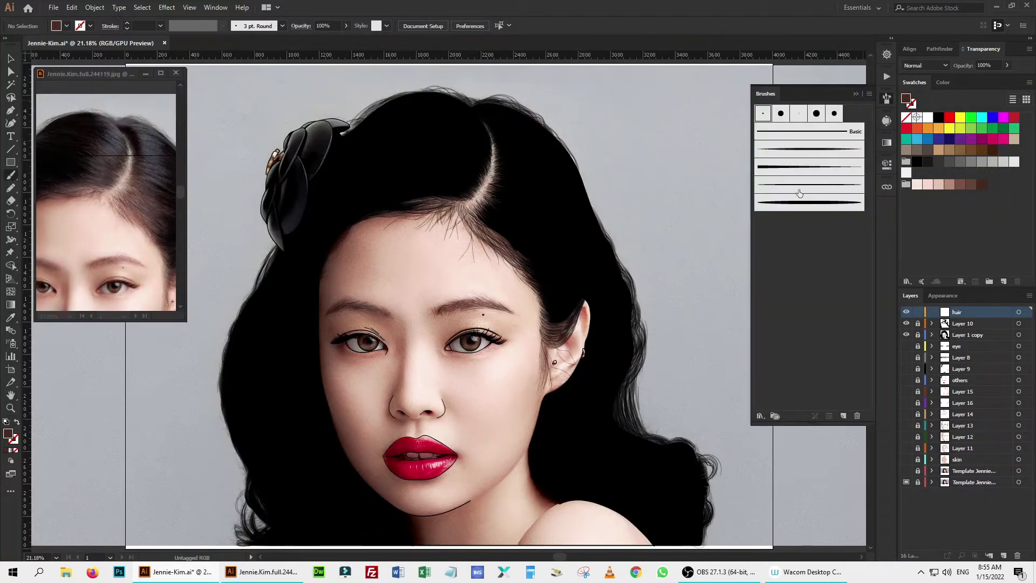
pyautogui.click(800, 185)
pyautogui.click(887, 99)
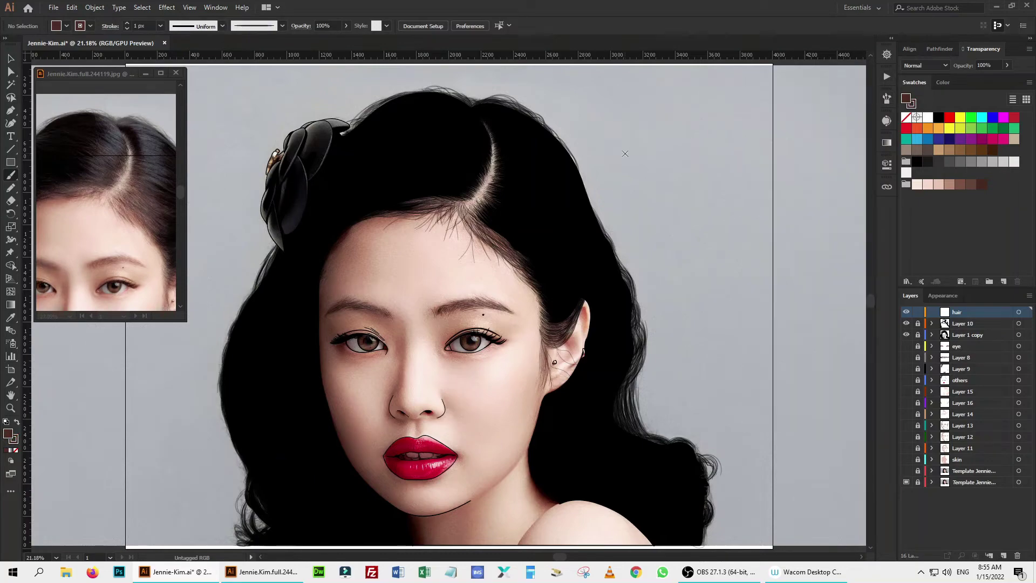
pyautogui.moveTo(463, 89); pyautogui.dragTo(505, 114)
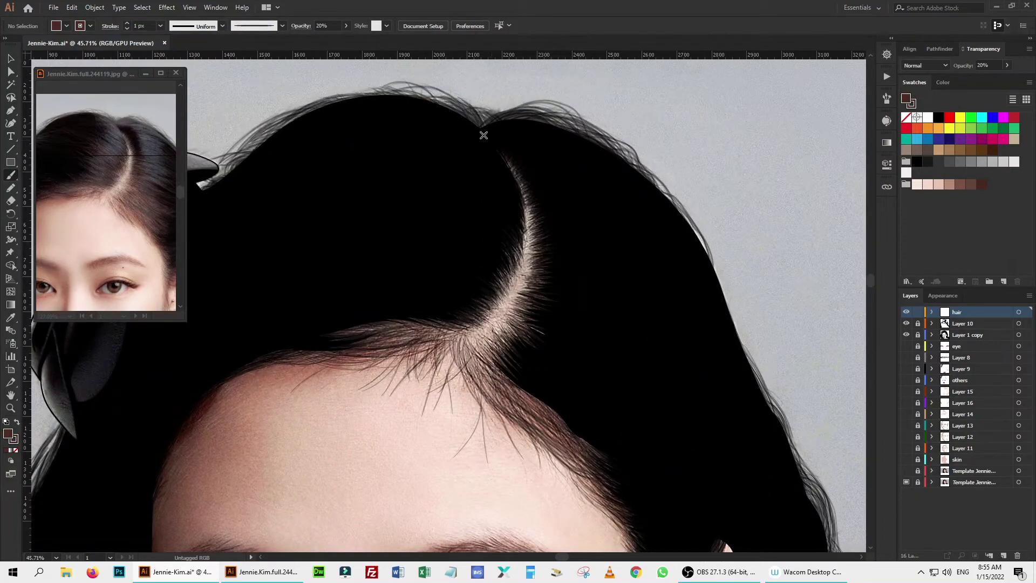
pyautogui.press('/')
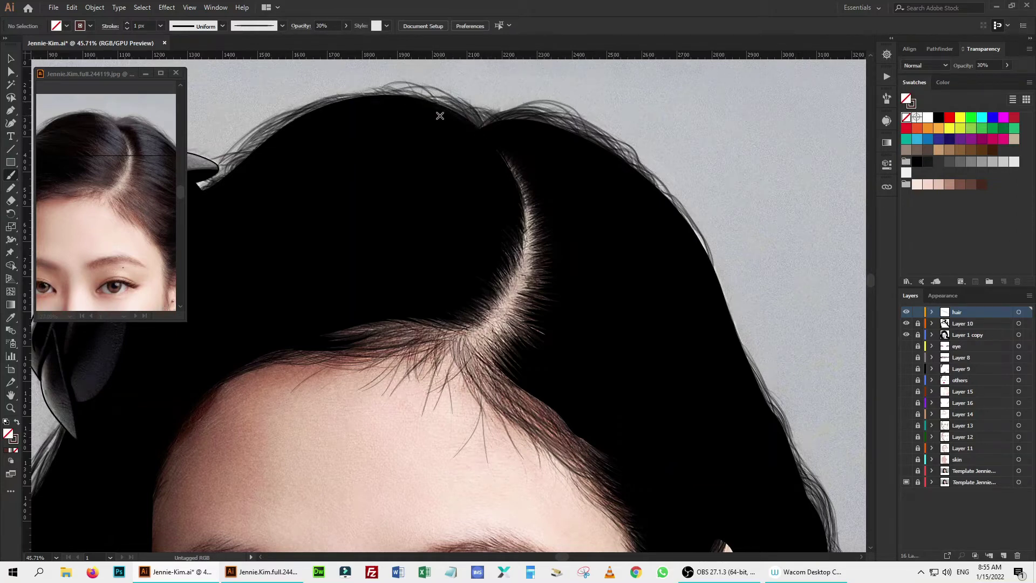
# Lighten the stroke color to a muted pinkish brown and paint fine 10% opacity strands from the lower parting into the left-hand hair.
pyautogui.doubleClick(913, 107)
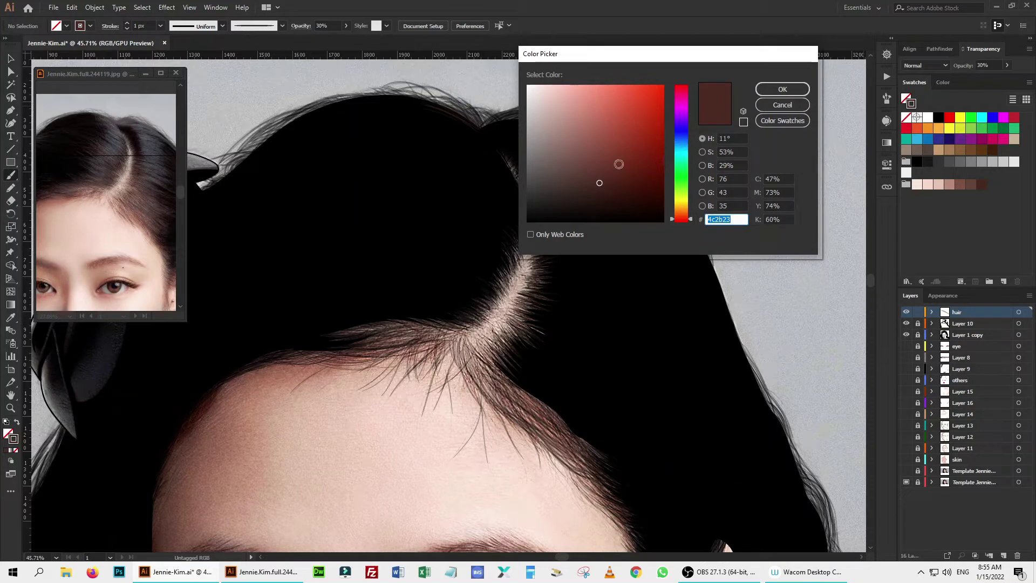
pyautogui.moveTo(577, 140); pyautogui.dragTo(573, 136)
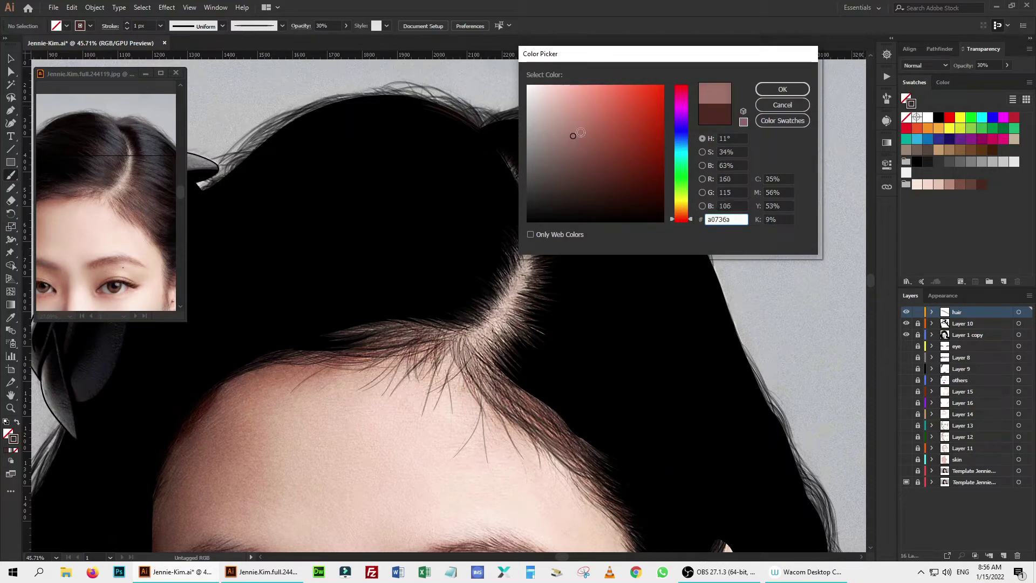
pyautogui.click(782, 89)
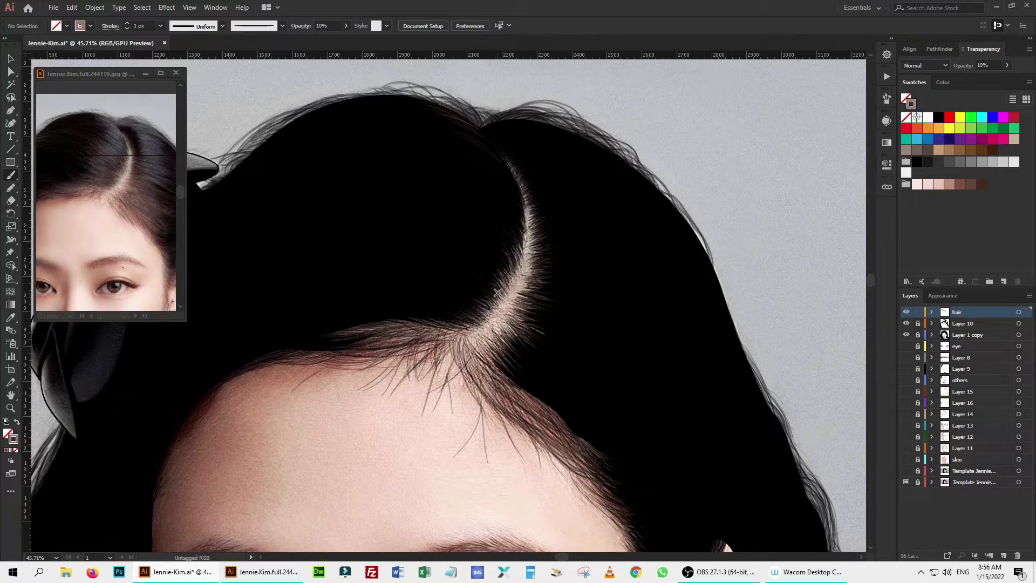
pyautogui.moveTo(498, 293); pyautogui.dragTo(431, 266)
pyautogui.moveTo(510, 289)
pyautogui.mouseDown()
pyautogui.moveTo(432, 249)
pyautogui.moveTo(399, 250)
pyautogui.mouseUp()
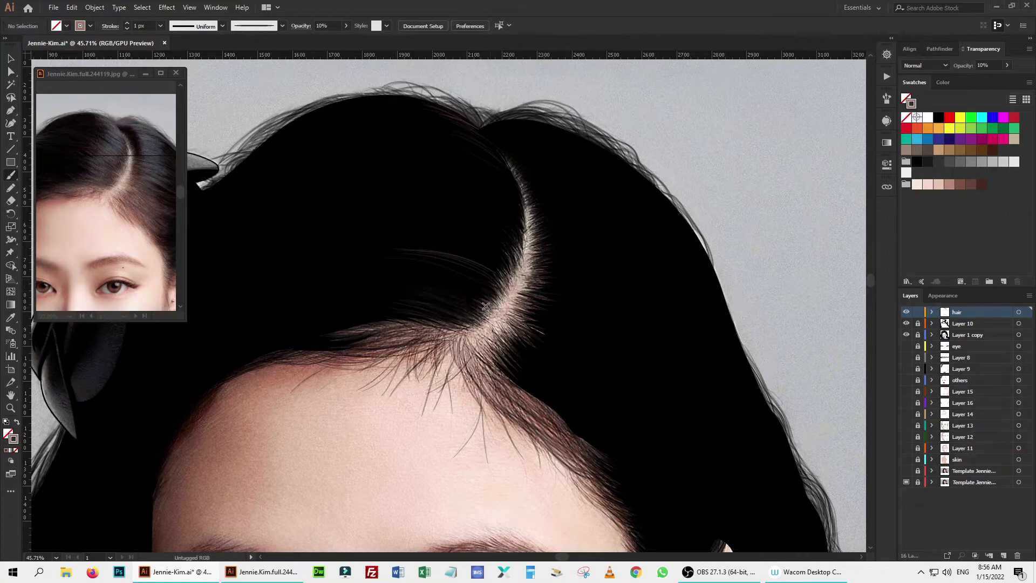
# Raise the brush opacity to 14% and paint more curved strands left of the parting, from the hairline up to the crown.
pyautogui.press('1')
pyautogui.press('4')
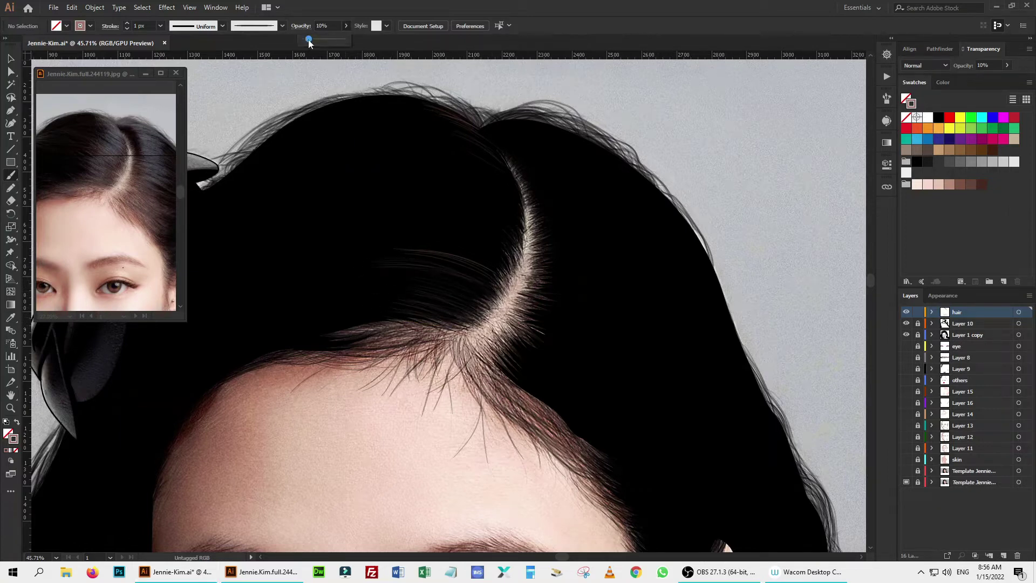
pyautogui.moveTo(488, 280); pyautogui.dragTo(396, 272)
pyautogui.moveTo(497, 303); pyautogui.dragTo(377, 300)
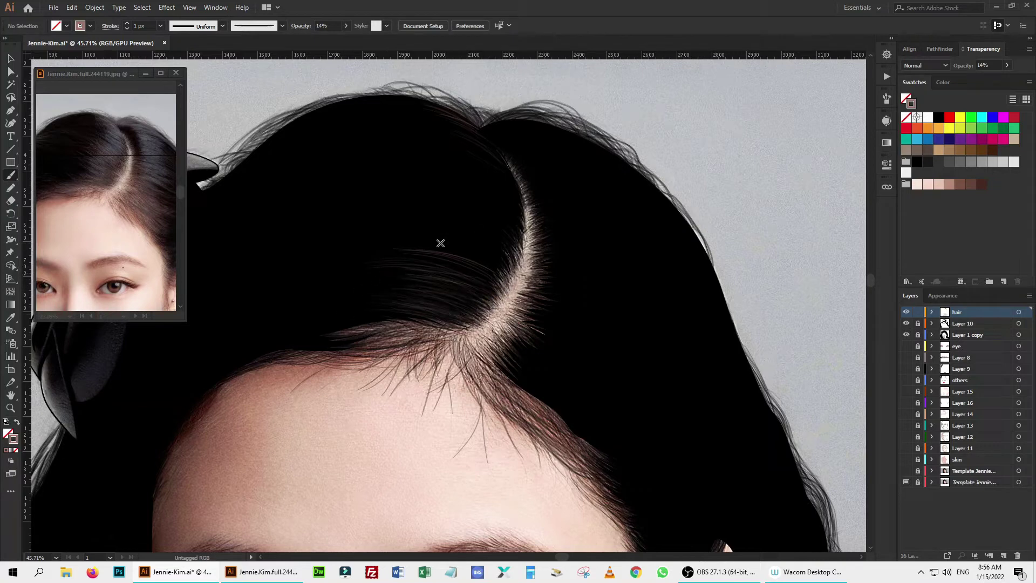
pyautogui.moveTo(398, 114)
pyautogui.mouseDown()
pyautogui.moveTo(436, 125)
pyautogui.moveTo(498, 169)
pyautogui.mouseUp()
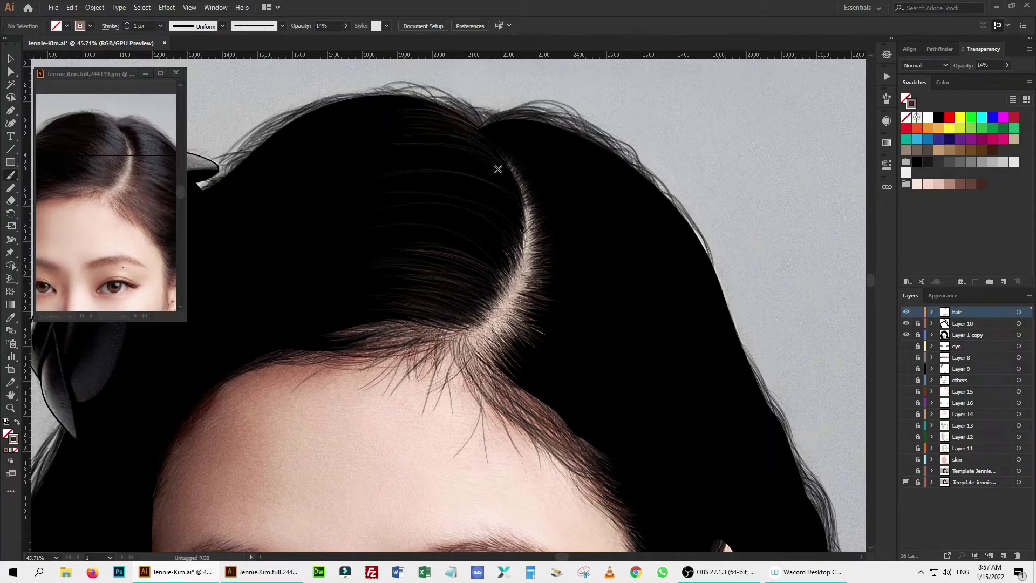
pyautogui.moveTo(394, 129)
pyautogui.mouseDown()
pyautogui.moveTo(468, 133)
pyautogui.moveTo(507, 172)
pyautogui.moveTo(518, 210)
pyautogui.moveTo(500, 181)
pyautogui.moveTo(522, 203)
pyautogui.moveTo(430, 155)
pyautogui.mouseUp()
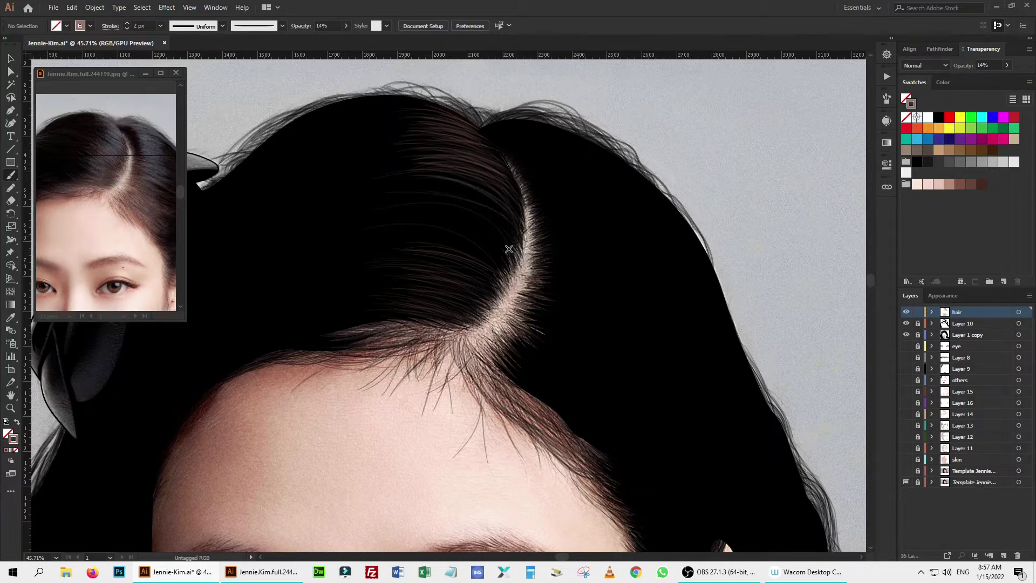
# Fill the gaps left of the parting with further strands and extend them outward toward the hair flower.
pyautogui.moveTo(381, 226); pyautogui.dragTo(509, 261)
pyautogui.moveTo(386, 194)
pyautogui.mouseDown()
pyautogui.moveTo(474, 240)
pyautogui.moveTo(483, 234)
pyautogui.moveTo(447, 273)
pyautogui.moveTo(402, 227)
pyautogui.mouseUp()
pyautogui.moveTo(300, 162)
pyautogui.mouseDown()
pyautogui.moveTo(414, 139)
pyautogui.moveTo(396, 123)
pyautogui.moveTo(448, 149)
pyautogui.mouseUp()
pyautogui.moveTo(352, 210); pyautogui.dragTo(442, 233)
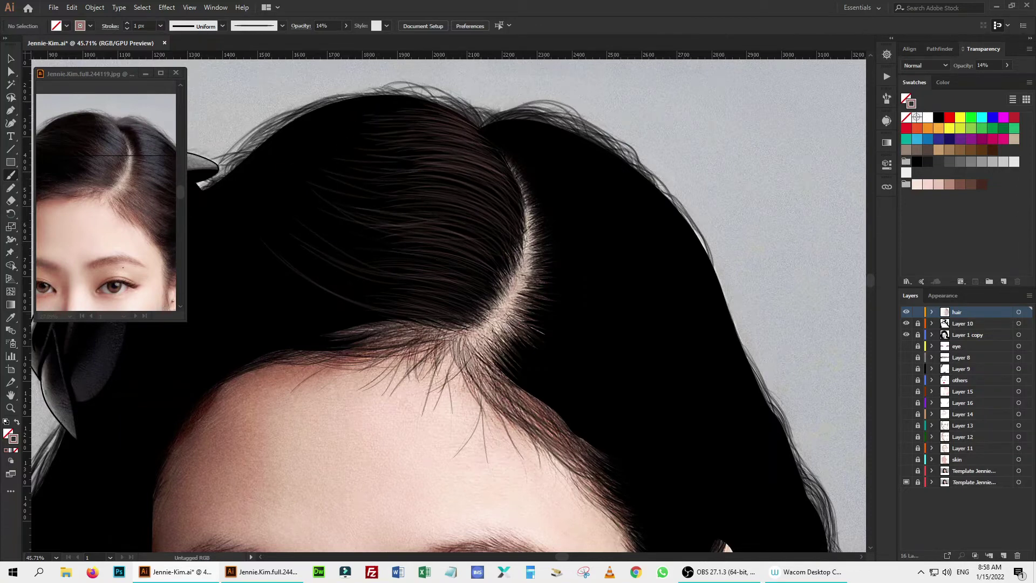
# Paint fine 14% opacity strands on the right-hand side of the parting, from the hairline to the crown's outer edge.
pyautogui.moveTo(530, 326)
pyautogui.mouseDown()
pyautogui.moveTo(563, 341)
pyautogui.moveTo(534, 317)
pyautogui.moveTo(597, 345)
pyautogui.moveTo(532, 321)
pyautogui.moveTo(668, 424)
pyautogui.mouseUp()
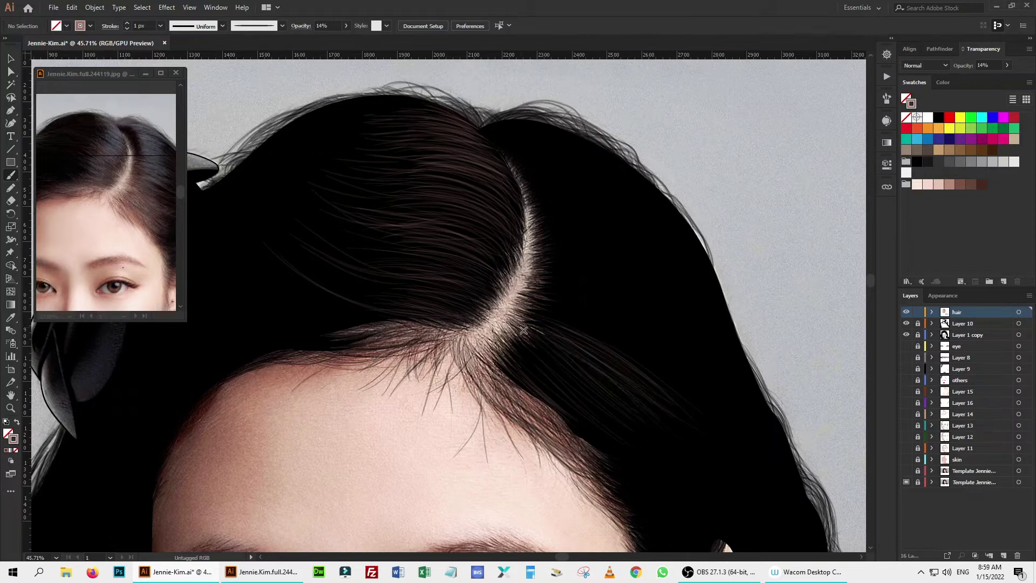
pyautogui.moveTo(523, 330); pyautogui.dragTo(648, 472)
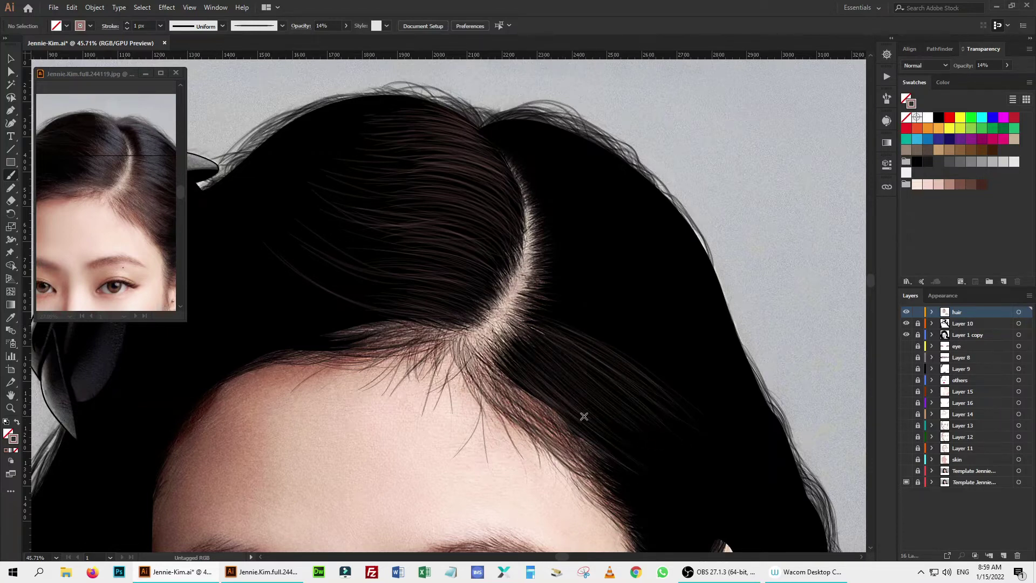
pyautogui.moveTo(524, 121)
pyautogui.mouseDown()
pyautogui.moveTo(583, 148)
pyautogui.moveTo(635, 194)
pyautogui.mouseUp()
pyautogui.moveTo(641, 230); pyautogui.dragTo(553, 194)
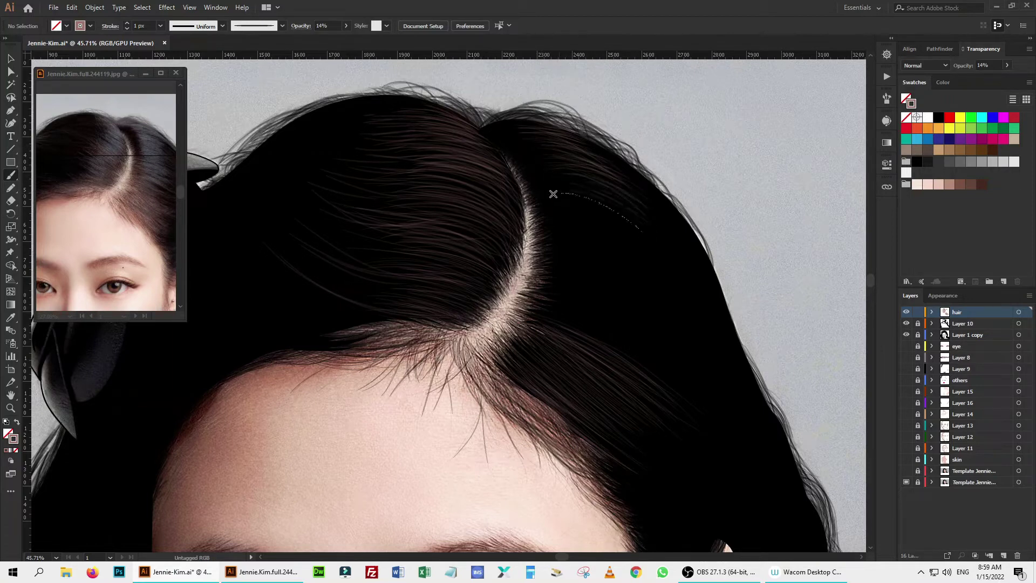
pyautogui.moveTo(641, 231); pyautogui.dragTo(563, 181)
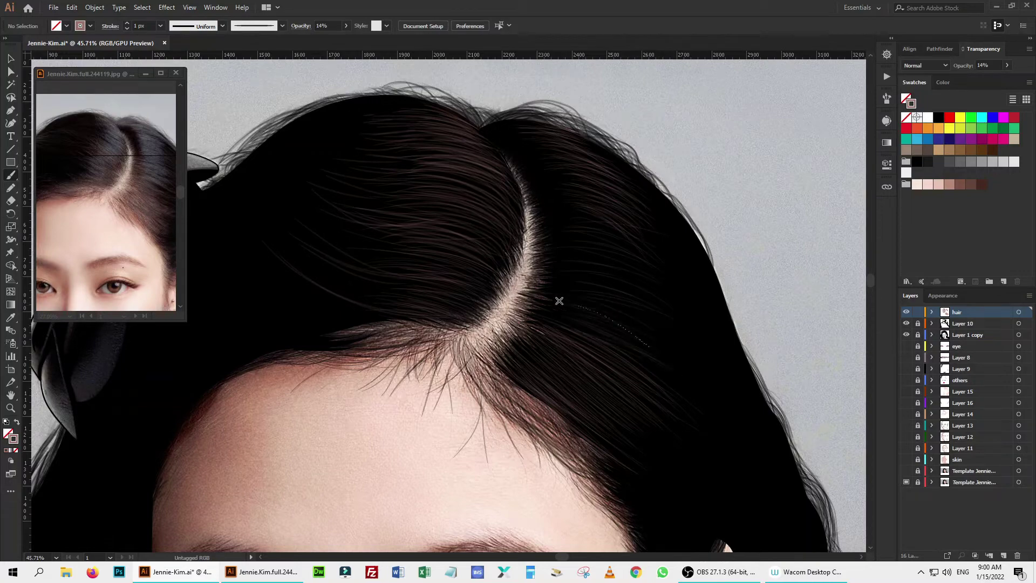
pyautogui.moveTo(627, 280); pyautogui.dragTo(559, 263)
pyautogui.moveTo(628, 240); pyautogui.dragTo(544, 186)
# Paint curved strands sweeping from the right-hand side of the head around the temple and down to the ear.
pyautogui.scroll(-3, 659, 353)
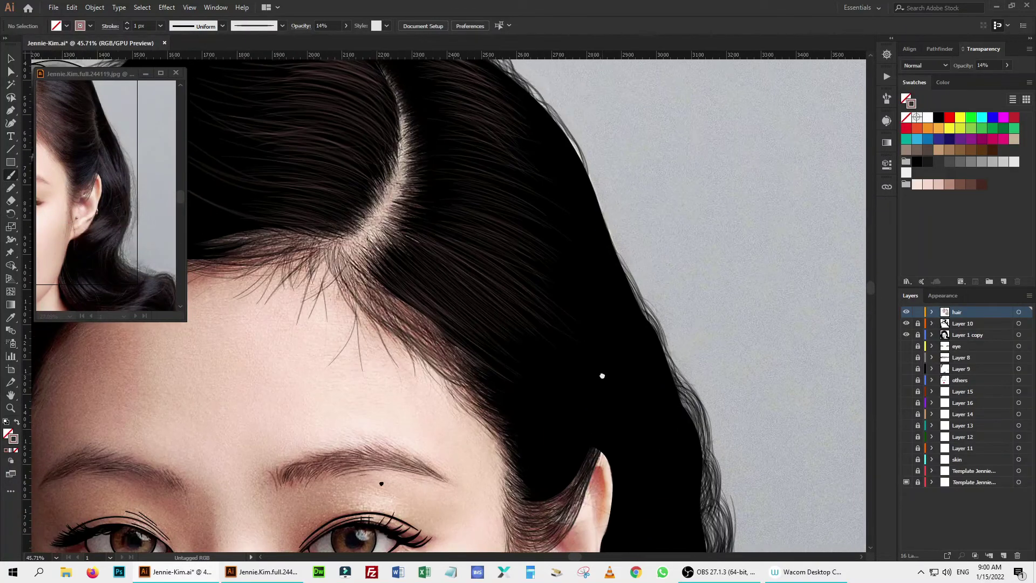
pyautogui.scroll(-1, 602, 375)
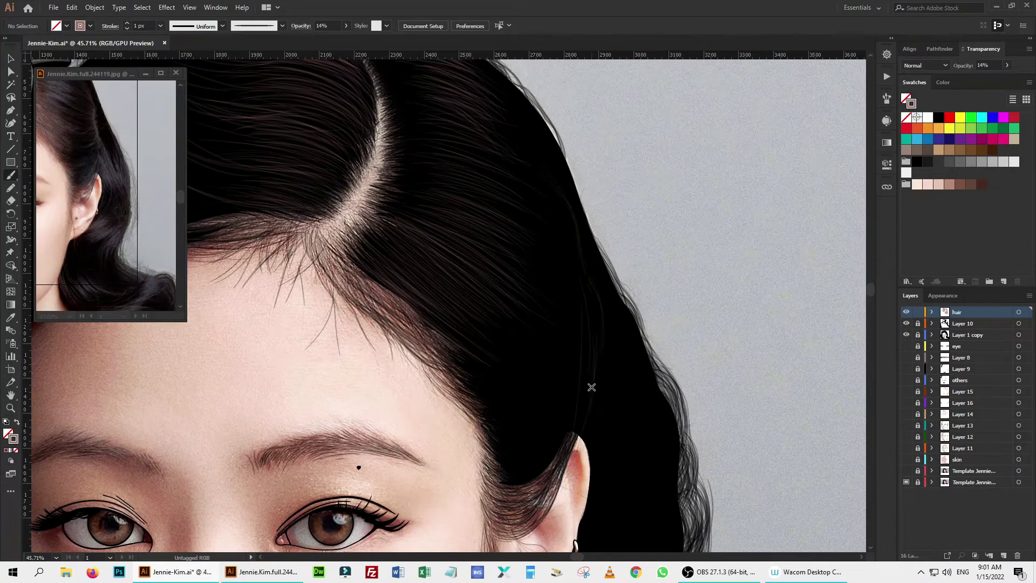
pyautogui.moveTo(583, 263)
pyautogui.mouseDown()
pyautogui.moveTo(592, 371)
pyautogui.moveTo(590, 363)
pyautogui.mouseUp()
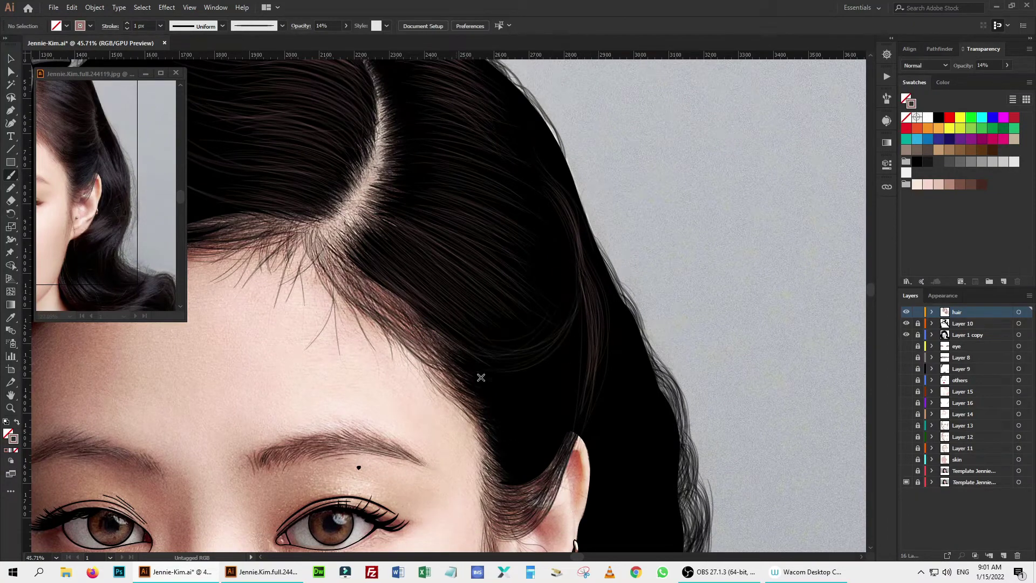
pyautogui.moveTo(582, 313); pyautogui.dragTo(502, 402)
pyautogui.moveTo(582, 384); pyautogui.dragTo(526, 471)
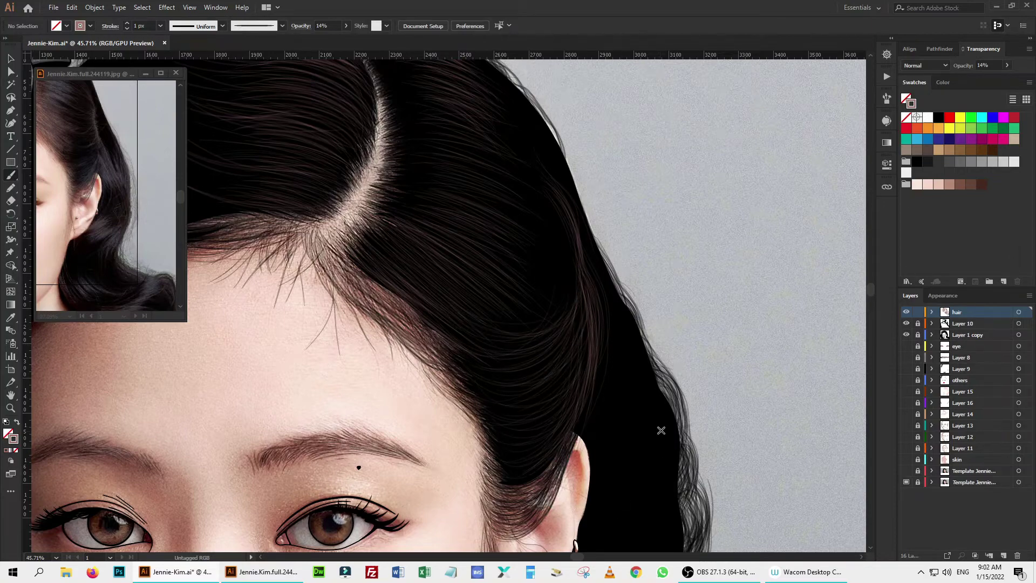
# Paint fine brown strands behind the ear, raise the opacity to 20%, and continue them down through the wave below the earlobe.
pyautogui.moveTo(661, 430)
pyautogui.mouseDown()
pyautogui.moveTo(529, 179)
pyautogui.moveTo(558, 328)
pyautogui.moveTo(569, 337)
pyautogui.mouseUp()
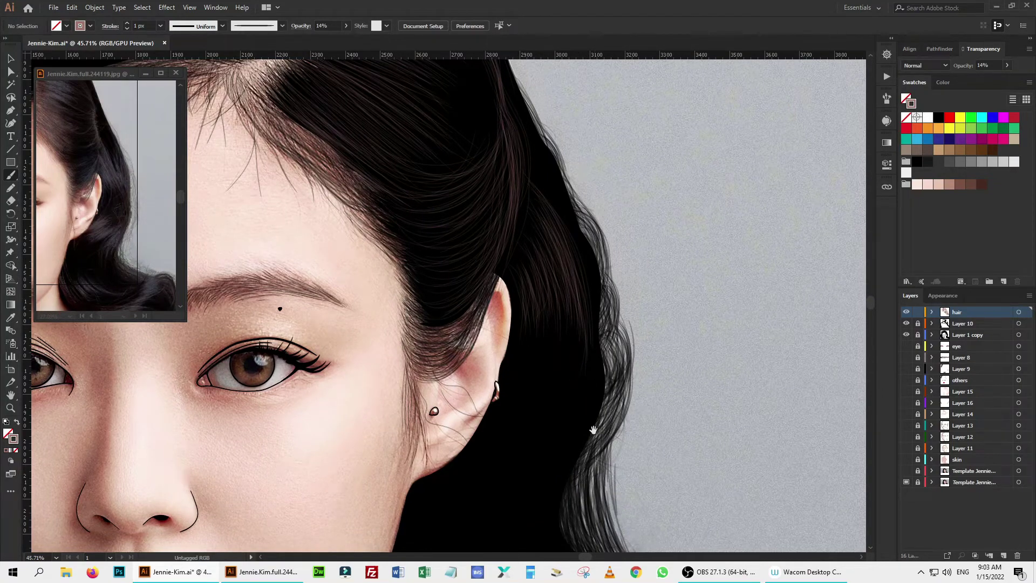
pyautogui.moveTo(594, 430); pyautogui.dragTo(605, 181)
pyautogui.moveTo(561, 247)
pyautogui.mouseDown()
pyautogui.moveTo(529, 195)
pyautogui.moveTo(470, 208)
pyautogui.moveTo(532, 268)
pyautogui.moveTo(527, 208)
pyautogui.moveTo(548, 178)
pyautogui.moveTo(488, 286)
pyautogui.moveTo(610, 191)
pyautogui.moveTo(577, 292)
pyautogui.moveTo(587, 195)
pyautogui.moveTo(556, 332)
pyautogui.moveTo(512, 325)
pyautogui.moveTo(533, 246)
pyautogui.mouseUp()
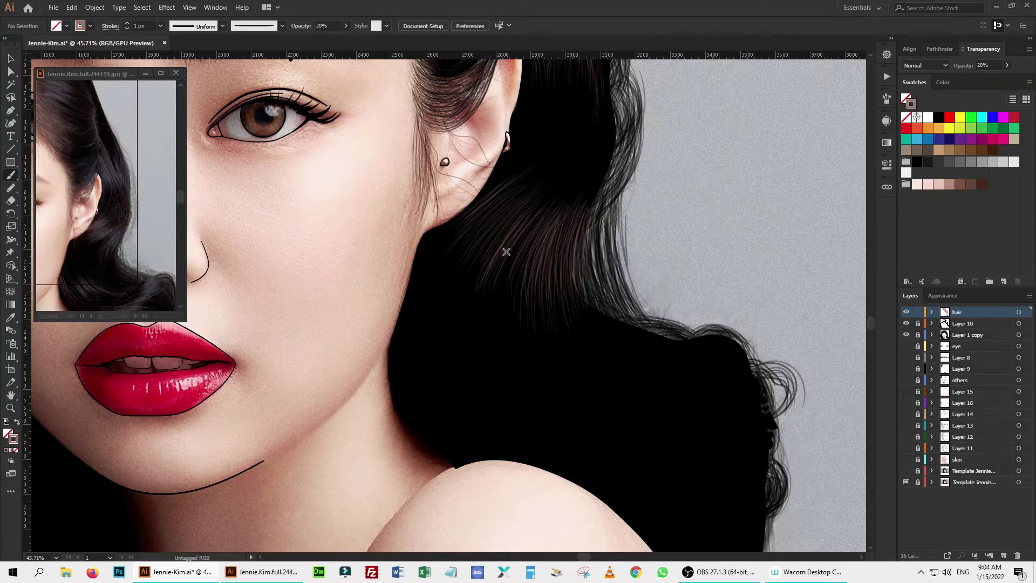
pyautogui.moveTo(559, 199); pyautogui.dragTo(483, 306)
# Paint thin 20% opacity strands along the hair edge beside the neck, curving down toward the shoulder.
pyautogui.moveTo(449, 444); pyautogui.dragTo(450, 446)
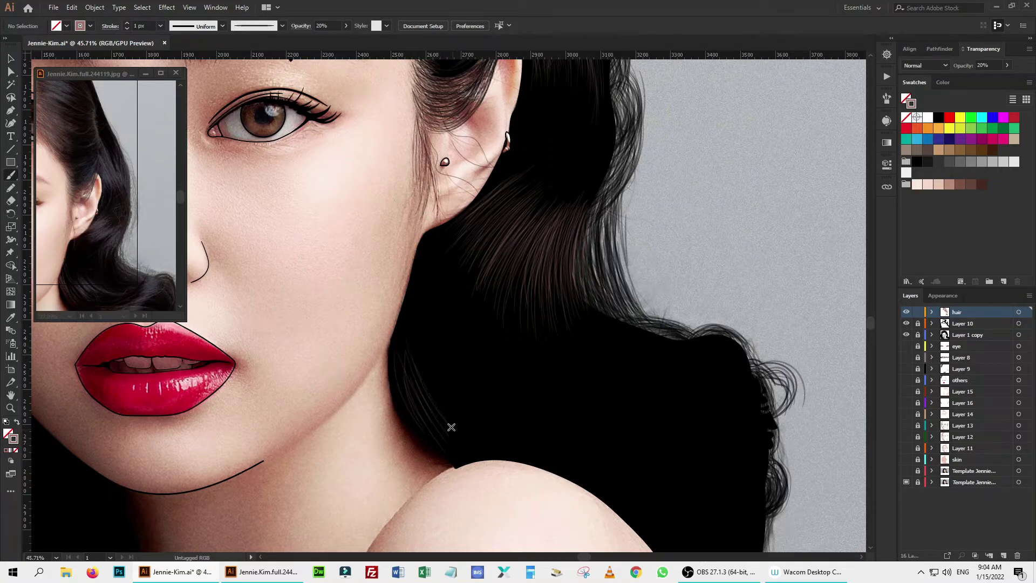
pyautogui.moveTo(400, 346); pyautogui.dragTo(437, 444)
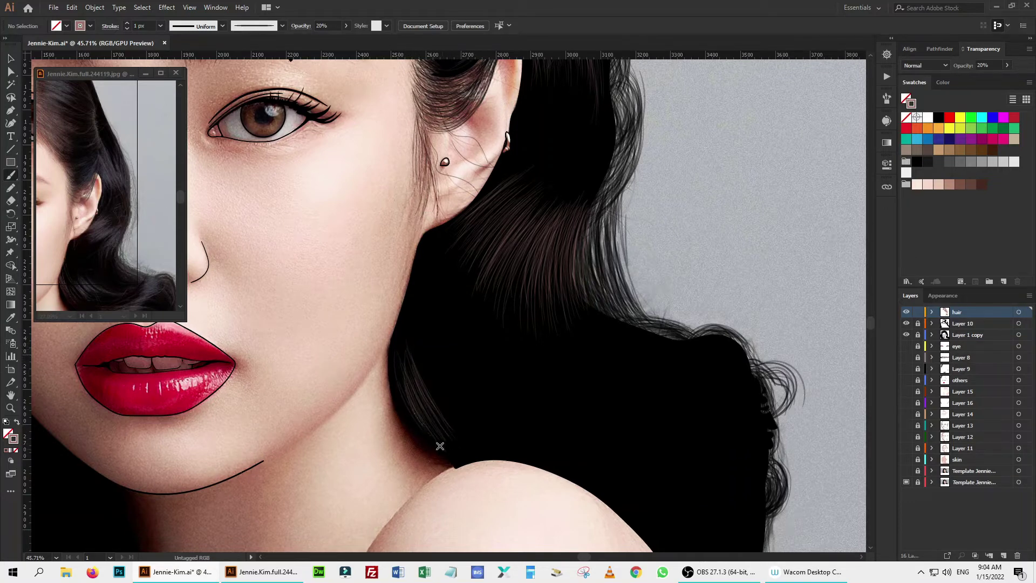
pyautogui.moveTo(402, 369)
pyautogui.mouseDown()
pyautogui.moveTo(448, 454)
pyautogui.moveTo(413, 395)
pyautogui.moveTo(410, 365)
pyautogui.moveTo(459, 387)
pyautogui.moveTo(482, 424)
pyautogui.mouseUp()
# Hide the black hair layers to expose the photo and trace its highlight strands through the neck-side hair and the curls above the shoulder.
pyautogui.click(907, 335)
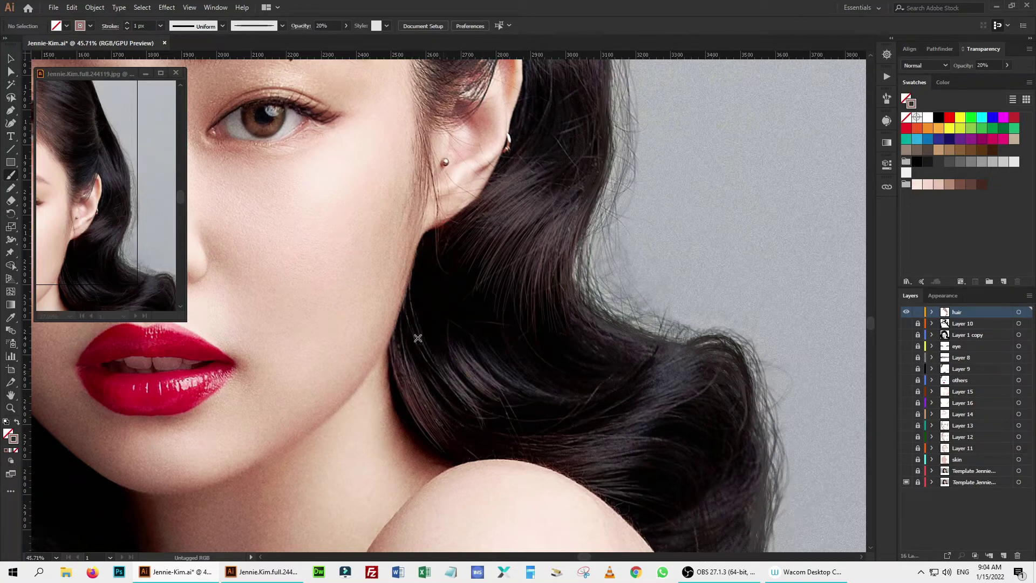
pyautogui.moveTo(405, 322); pyautogui.dragTo(433, 373)
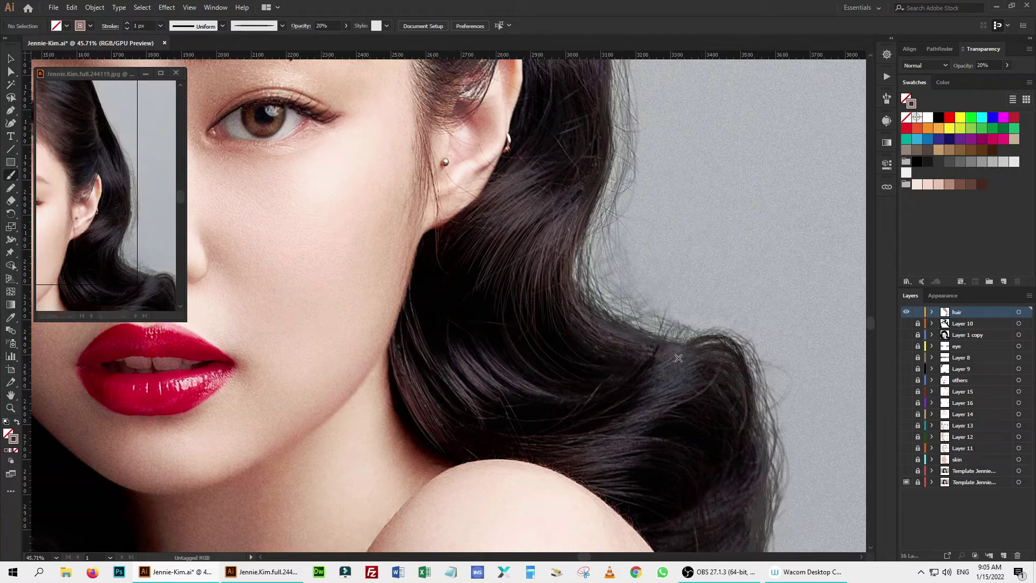
pyautogui.moveTo(608, 441); pyautogui.dragTo(540, 449)
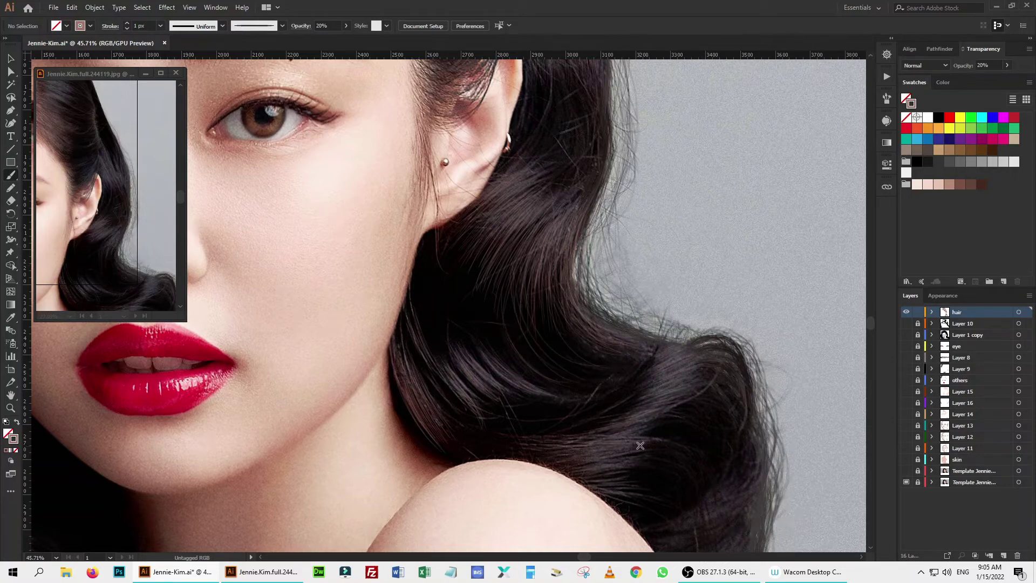
pyautogui.scroll(-5, 609, 489)
pyautogui.hscroll(2, 608, 489)
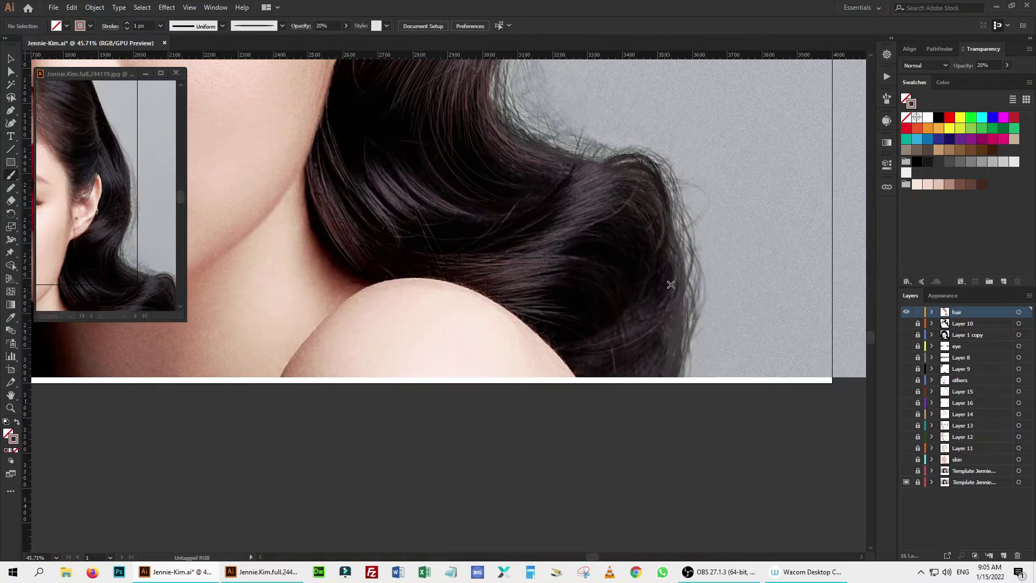
pyautogui.scroll(10, 607, 377)
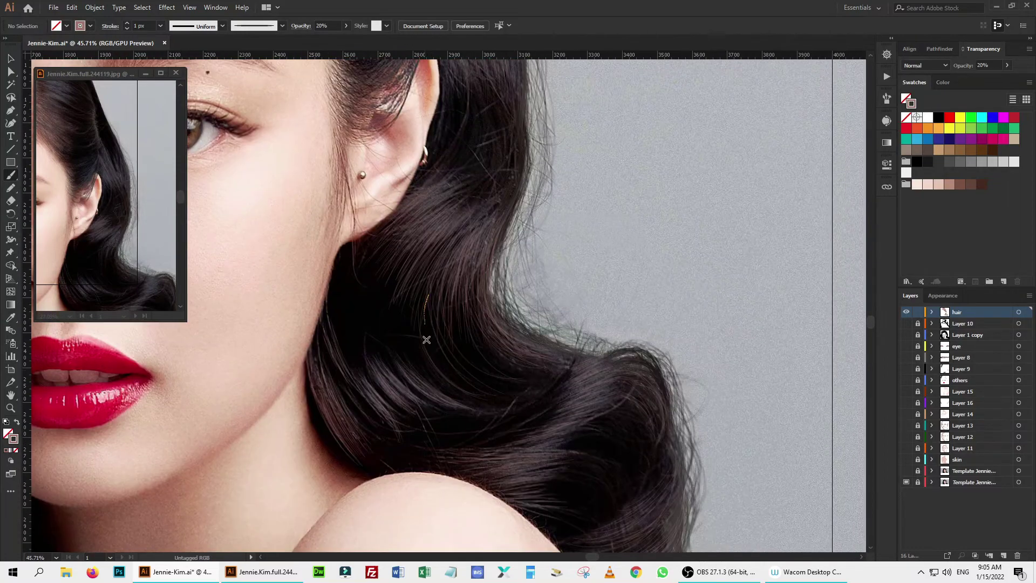
# Trace stray strands over the exposed photo across the crown, near the flower, and down the hair on the flower side.
pyautogui.scroll(5, 502, 223)
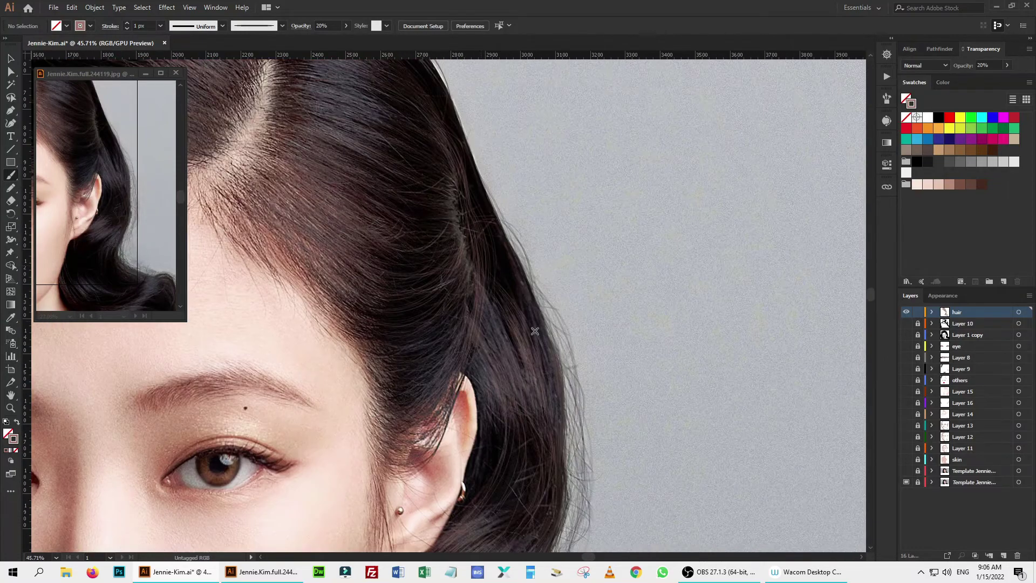
pyautogui.scroll(5, 471, 248)
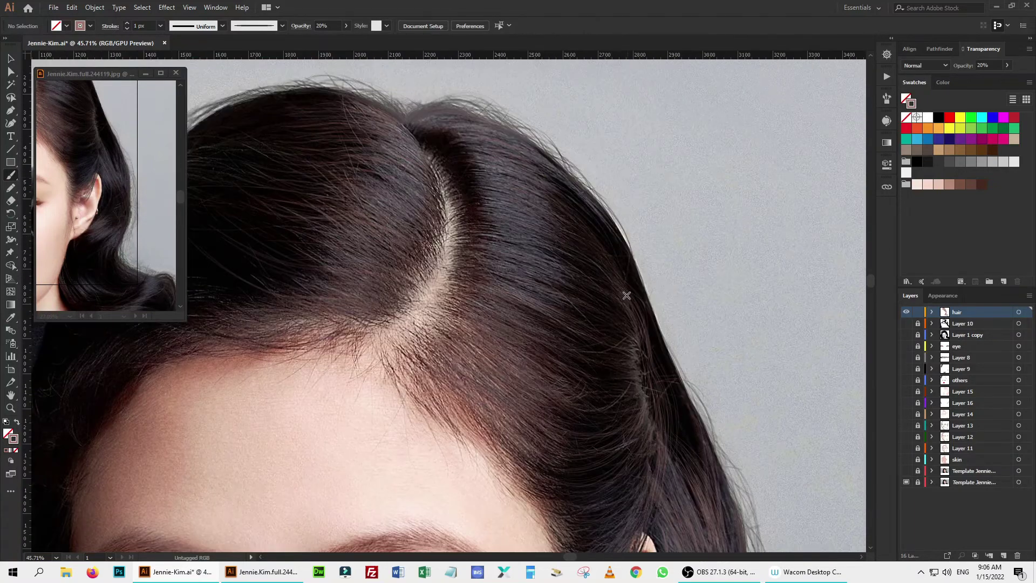
pyautogui.hscroll(-3, 569, 311)
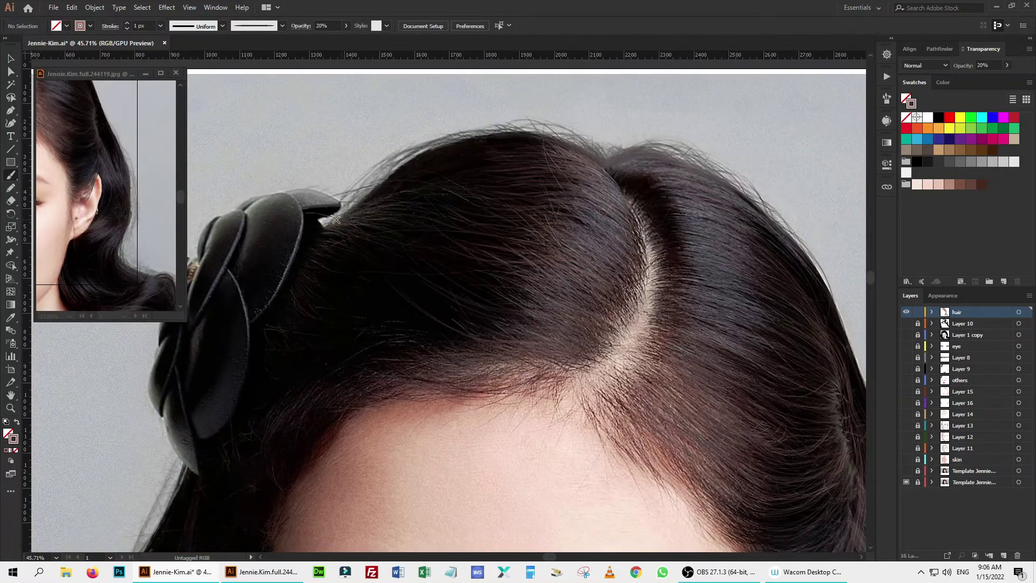
pyautogui.hscroll(-3, 369, 302)
pyautogui.scroll(-2, 369, 301)
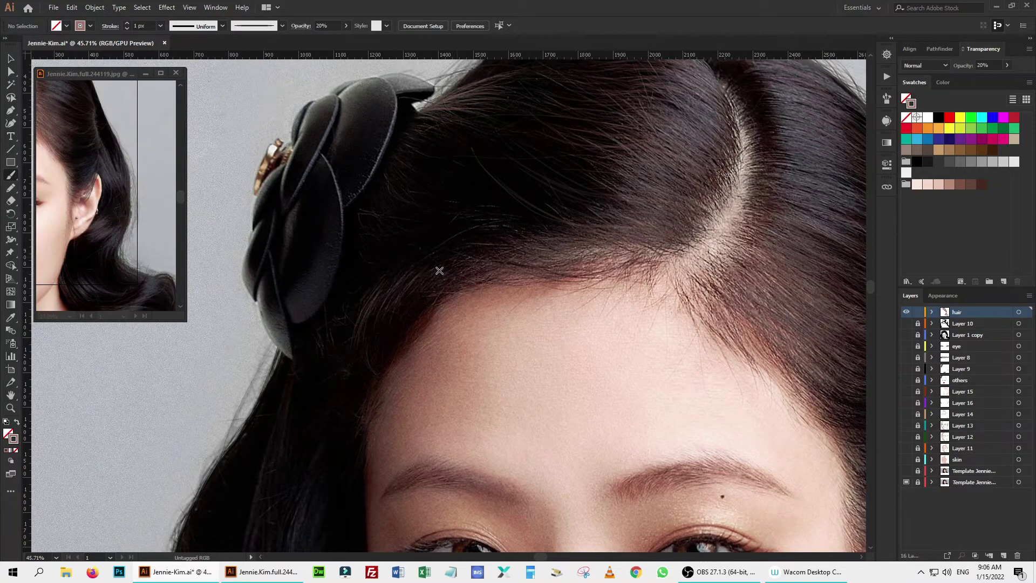
pyautogui.scroll(-5, 532, 220)
pyautogui.hscroll(-3, 347, 347)
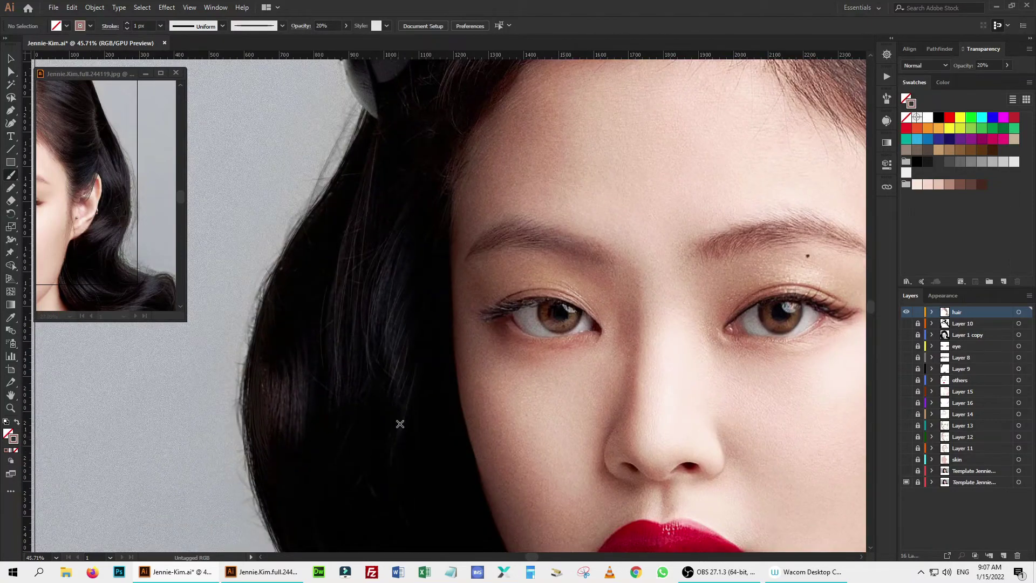
pyautogui.scroll(-5, 400, 424)
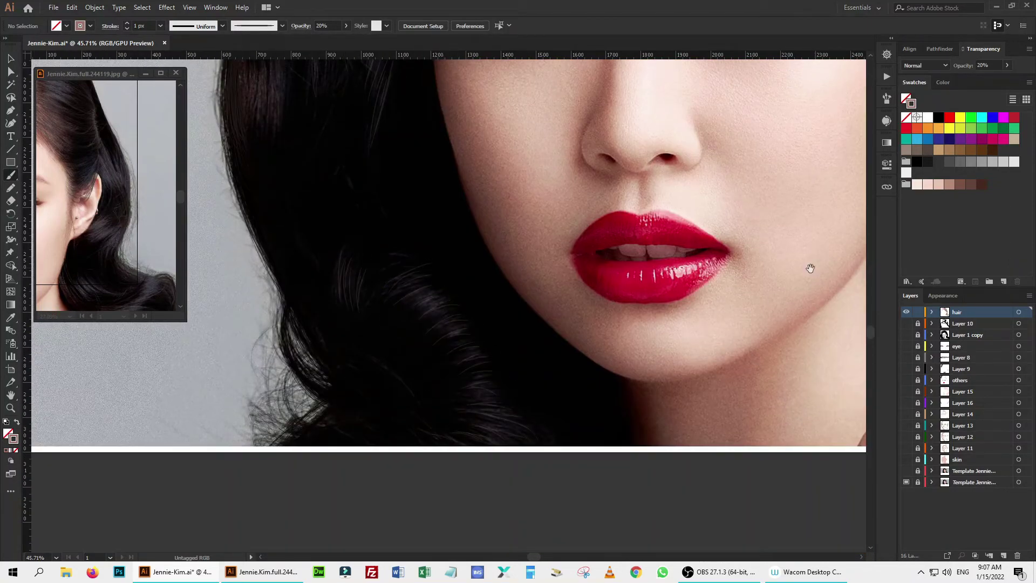
pyautogui.hscroll(5, 809, 266)
# Show the black hair layers again and paint strands beside the flower and above the forehead, using 30% and 10% opacity.
pyautogui.scroll(5, 578, 423)
pyautogui.press('1')
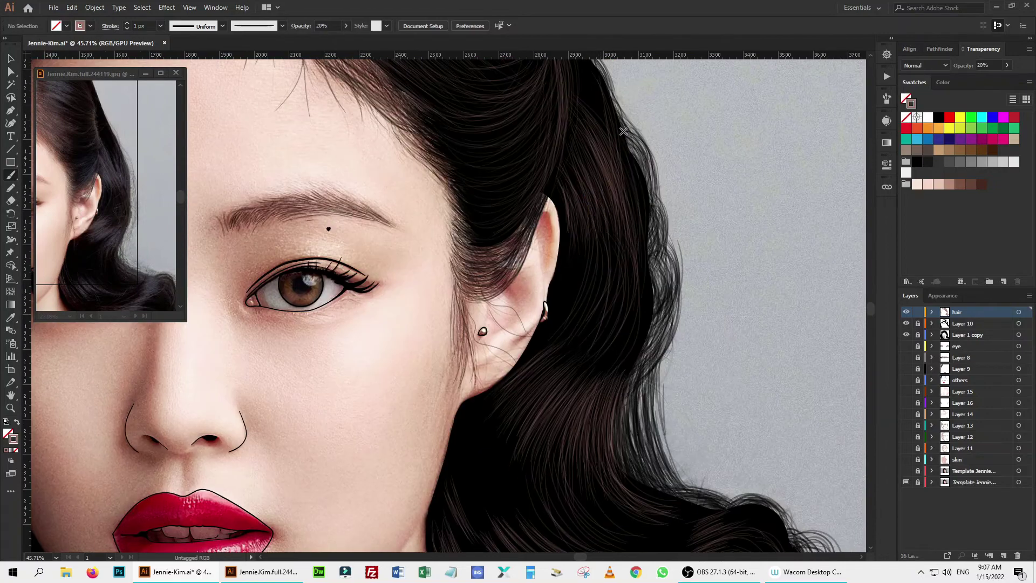
pyautogui.scroll(5, 427, 324)
pyautogui.hscroll(-3, 427, 324)
pyautogui.scroll(5, 428, 324)
pyautogui.hscroll(-5, 427, 323)
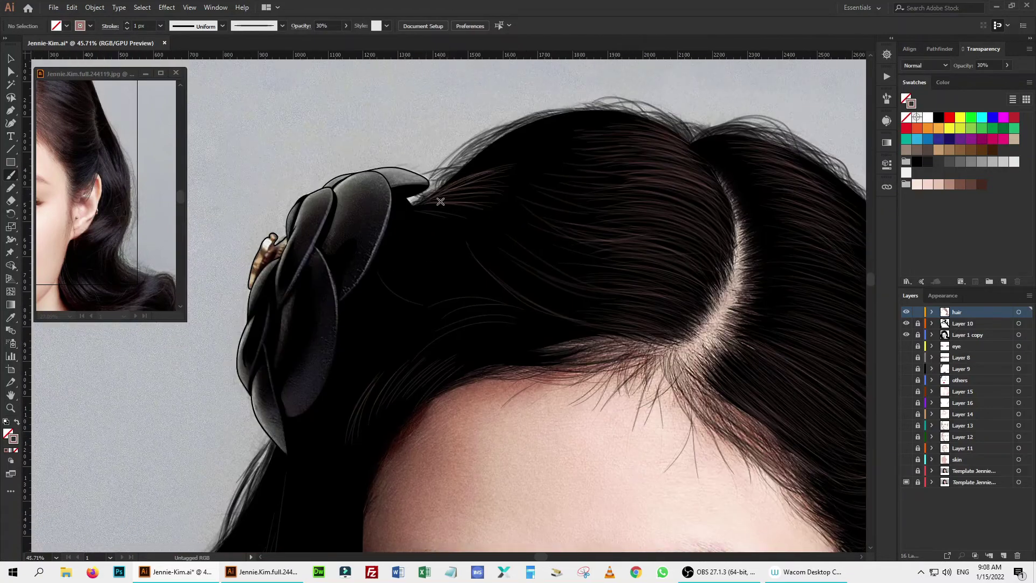
pyautogui.moveTo(505, 317); pyautogui.dragTo(412, 352)
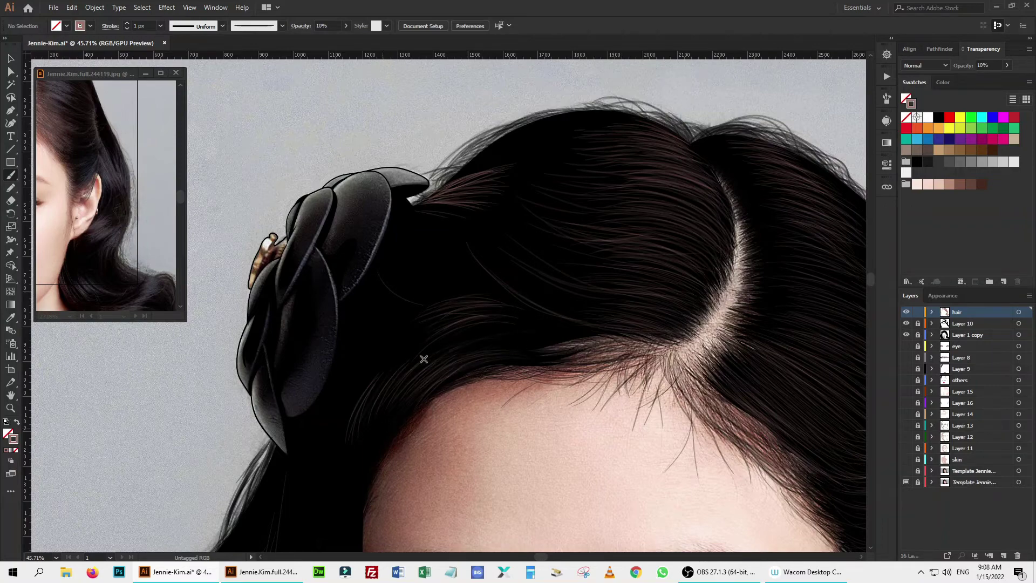
# Enlarge the floating reference photo window to show the crown, and paint 10% opacity strands from the parting toward the flower.
pyautogui.scroll(2, 113, 196)
pyautogui.moveTo(108, 167); pyautogui.dragTo(156, 119)
pyautogui.moveTo(187, 321); pyautogui.dragTo(248, 386)
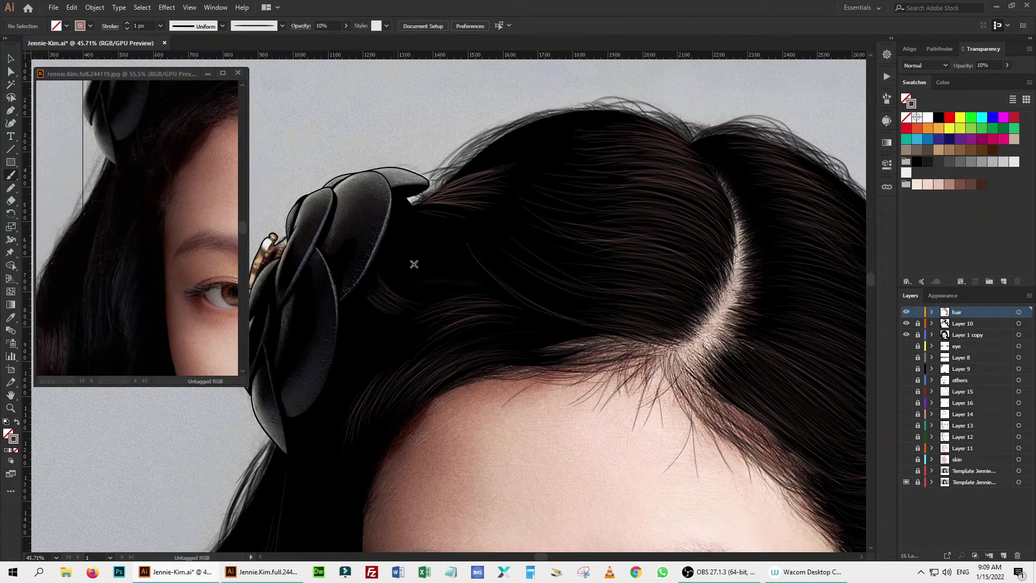
pyautogui.hotkey('ctrl', 'Tab')
pyautogui.scroll(5, 475, 167)
pyautogui.hotkey('ctrl', 'Tab')
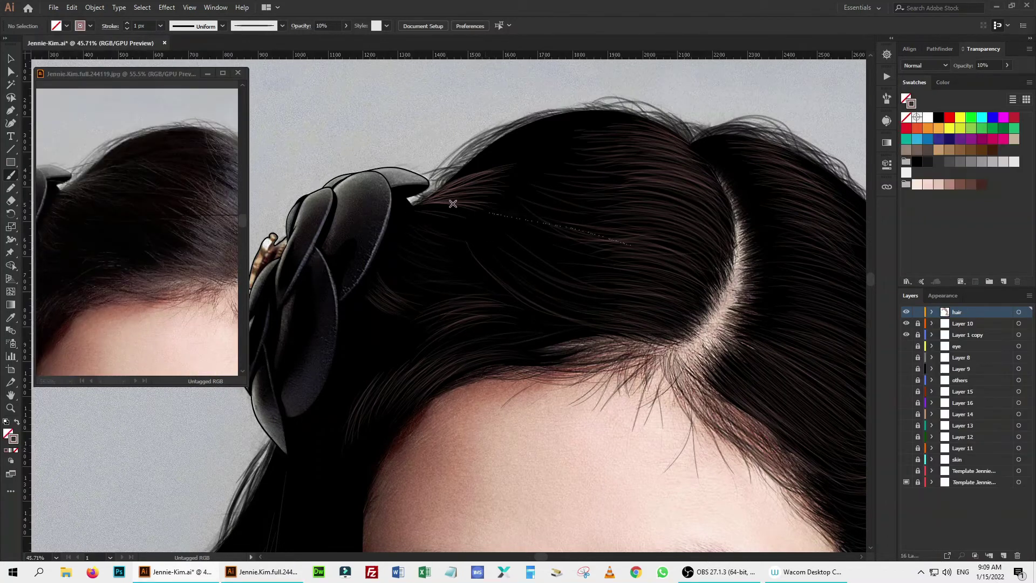
pyautogui.moveTo(664, 179); pyautogui.dragTo(574, 171)
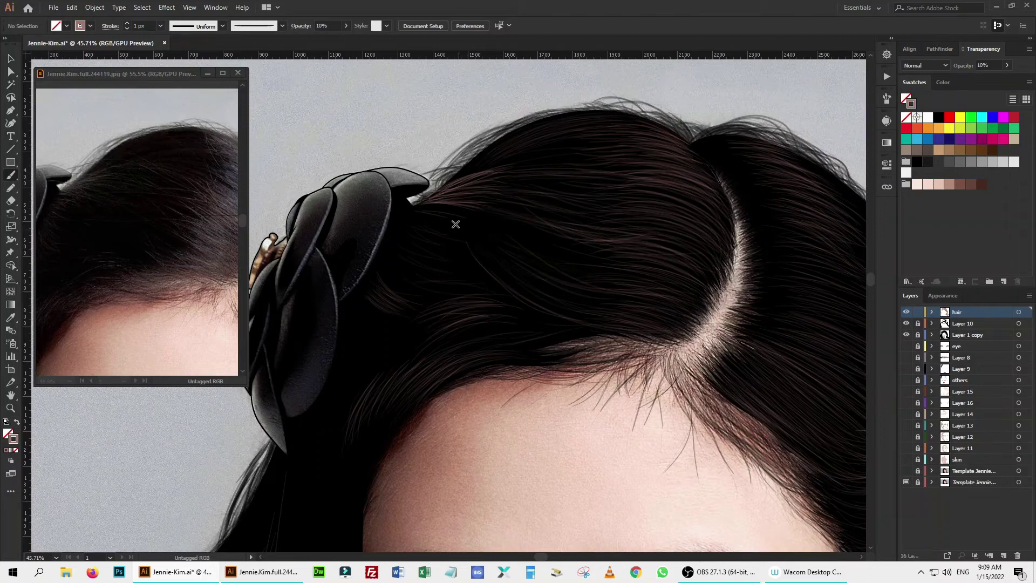
# Raise the opacity to 20% and fill in long vertical strands in the hair below the flower, level with the eyes.
pyautogui.scroll(-5, 590, 285)
pyautogui.hscroll(-3, 440, 266)
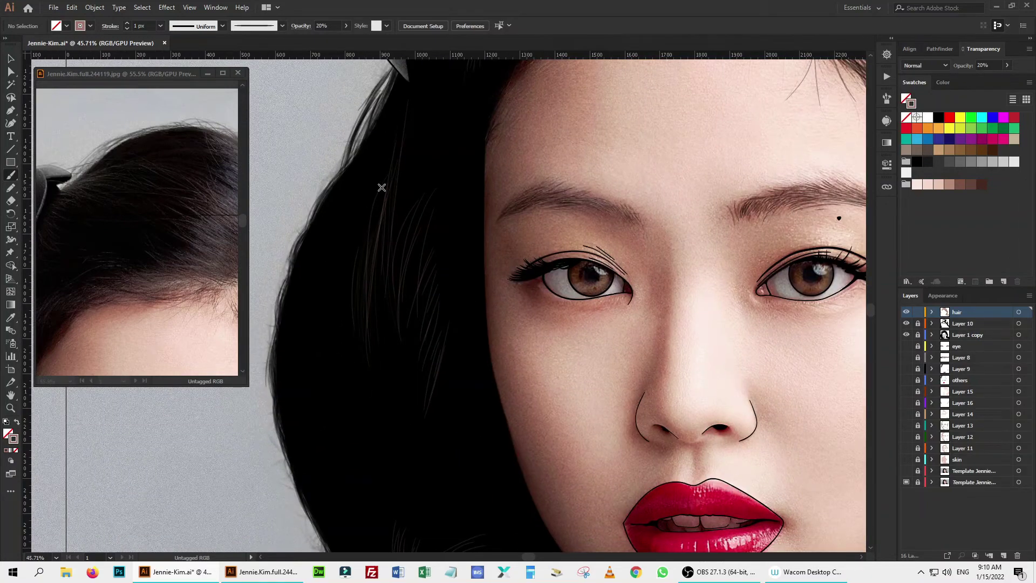
pyautogui.moveTo(382, 216)
pyautogui.mouseDown()
pyautogui.moveTo(384, 306)
pyautogui.moveTo(412, 347)
pyautogui.mouseUp()
pyautogui.moveTo(429, 275)
pyautogui.mouseDown()
pyautogui.moveTo(430, 340)
pyautogui.moveTo(416, 390)
pyautogui.mouseUp()
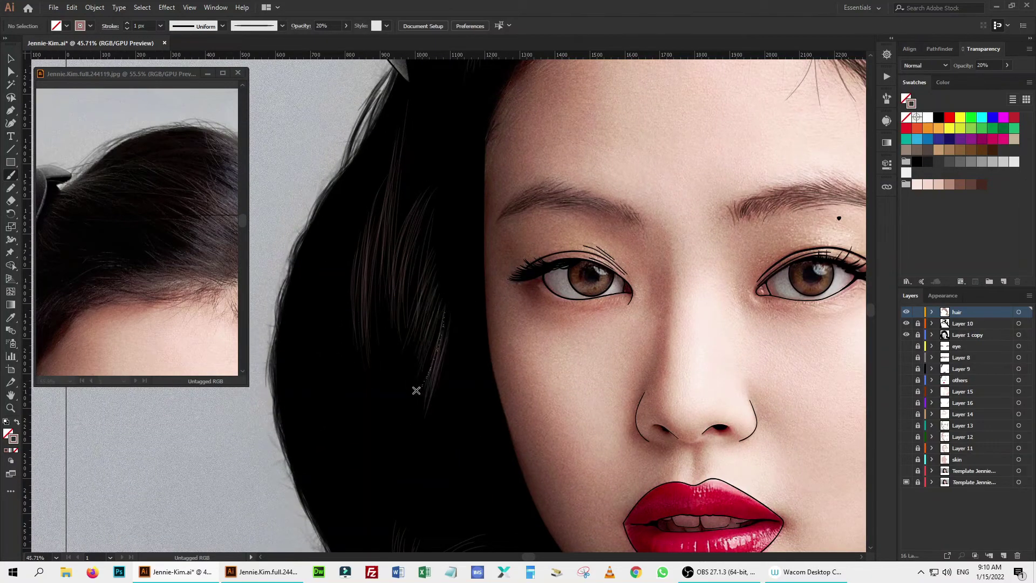
pyautogui.scroll(-3, 398, 308)
pyautogui.hscroll(-1, 398, 308)
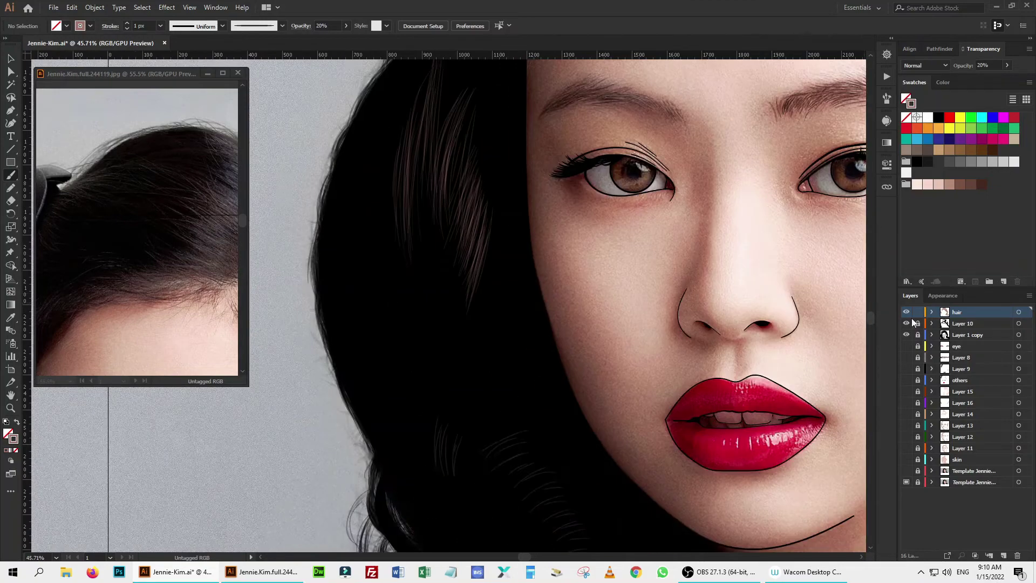
# Show the eye layer and paint a band of short vertical 20% opacity strands on the outer wave below the flower.
pyautogui.click(907, 346)
pyautogui.moveTo(338, 244); pyautogui.dragTo(328, 293)
pyautogui.moveTo(383, 229); pyautogui.dragTo(363, 300)
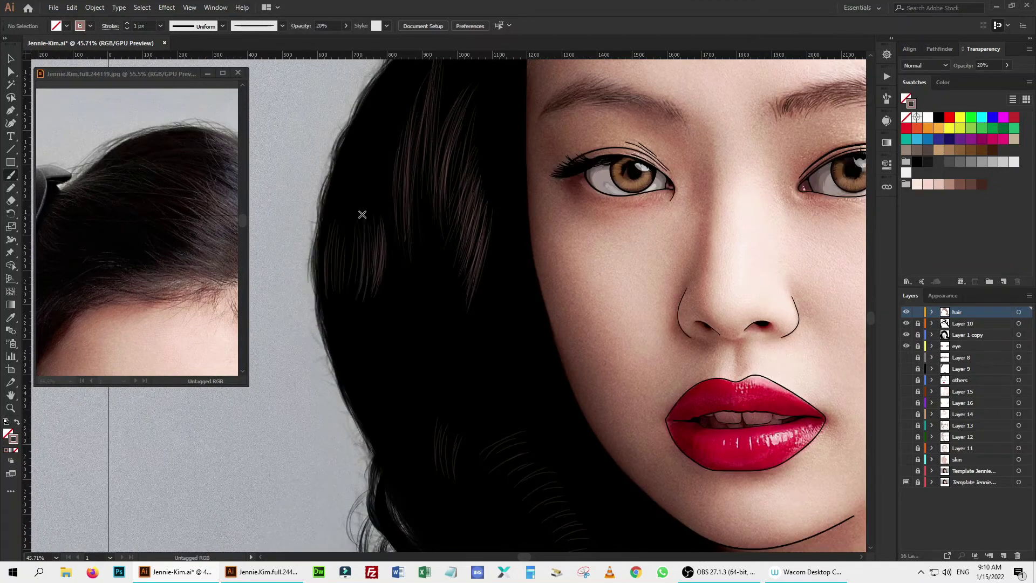
pyautogui.moveTo(362, 214); pyautogui.dragTo(367, 288)
pyautogui.moveTo(360, 220); pyautogui.dragTo(348, 301)
pyautogui.moveTo(345, 234); pyautogui.dragTo(334, 307)
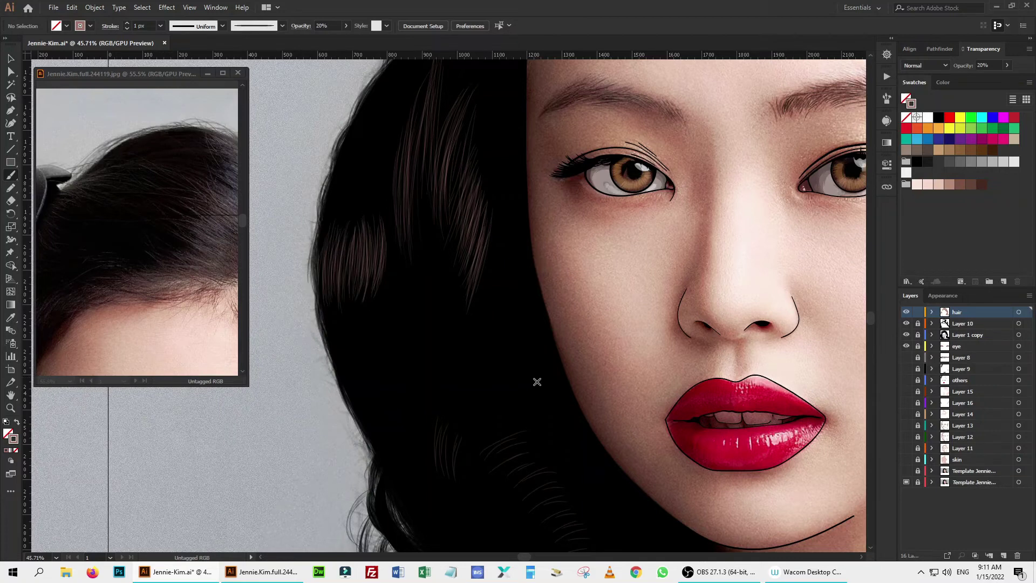
# Paint 20% opacity strands through the lower curls on the flower side and the curls above the shoulder.
pyautogui.scroll(-5, 536, 382)
pyautogui.scroll(-5, 168, 132)
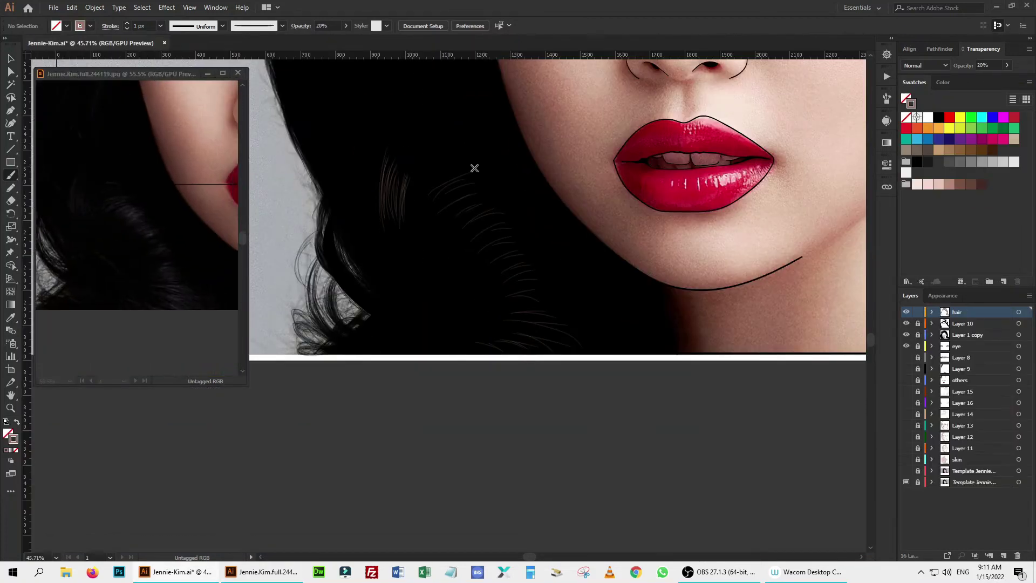
pyautogui.moveTo(474, 168)
pyautogui.mouseDown()
pyautogui.moveTo(454, 187)
pyautogui.moveTo(484, 185)
pyautogui.moveTo(476, 176)
pyautogui.moveTo(467, 209)
pyautogui.mouseUp()
pyautogui.moveTo(463, 348)
pyautogui.mouseDown()
pyautogui.moveTo(539, 345)
pyautogui.moveTo(562, 330)
pyautogui.mouseUp()
pyautogui.moveTo(487, 330)
pyautogui.mouseDown()
pyautogui.moveTo(545, 319)
pyautogui.moveTo(553, 306)
pyautogui.moveTo(534, 280)
pyautogui.moveTo(548, 270)
pyautogui.moveTo(500, 220)
pyautogui.moveTo(509, 206)
pyautogui.mouseUp()
pyautogui.moveTo(458, 229)
pyautogui.mouseDown()
pyautogui.moveTo(507, 200)
pyautogui.moveTo(487, 203)
pyautogui.mouseUp()
pyautogui.moveTo(765, 267); pyautogui.dragTo(239, 300)
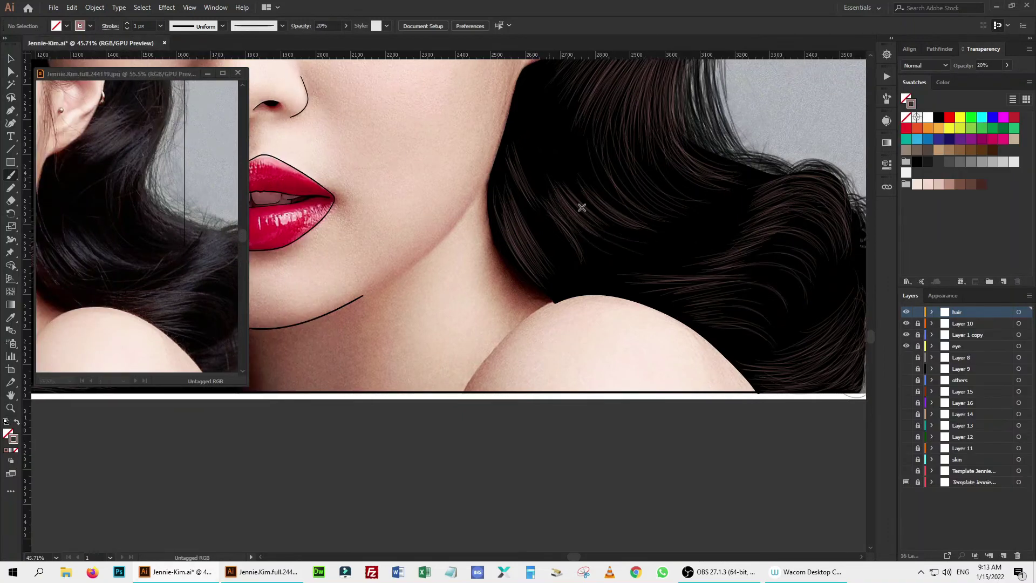
# Fit the whole portrait in view and resize the reference window to frame the full photo for comparison.
pyautogui.hotkey('ctrl', '0')
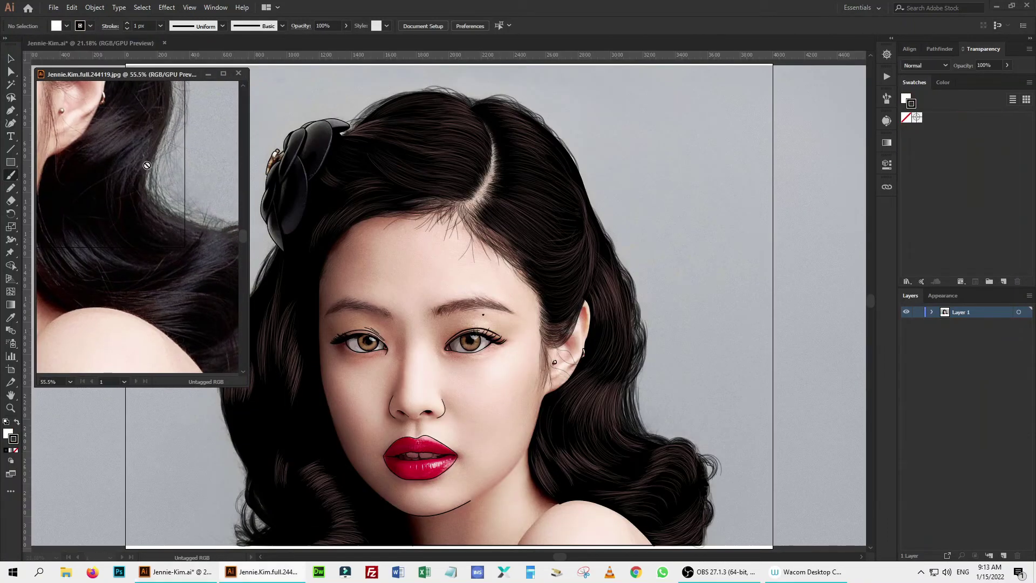
pyautogui.hotkey('ctrl', '0')
pyautogui.moveTo(248, 385); pyautogui.dragTo(304, 386)
pyautogui.hotkey('ctrl', '0')
pyautogui.moveTo(177, 386); pyautogui.dragTo(178, 327)
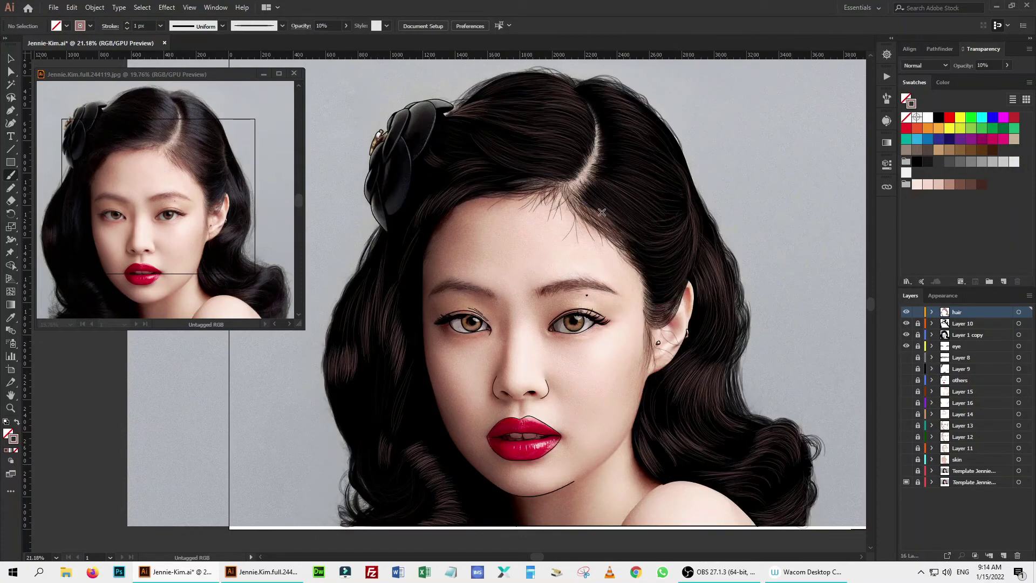
# Paint further strands across the temple and beside the parting, raising the opacity from 10% to 30%.
pyautogui.moveTo(622, 227); pyautogui.dragTo(664, 238)
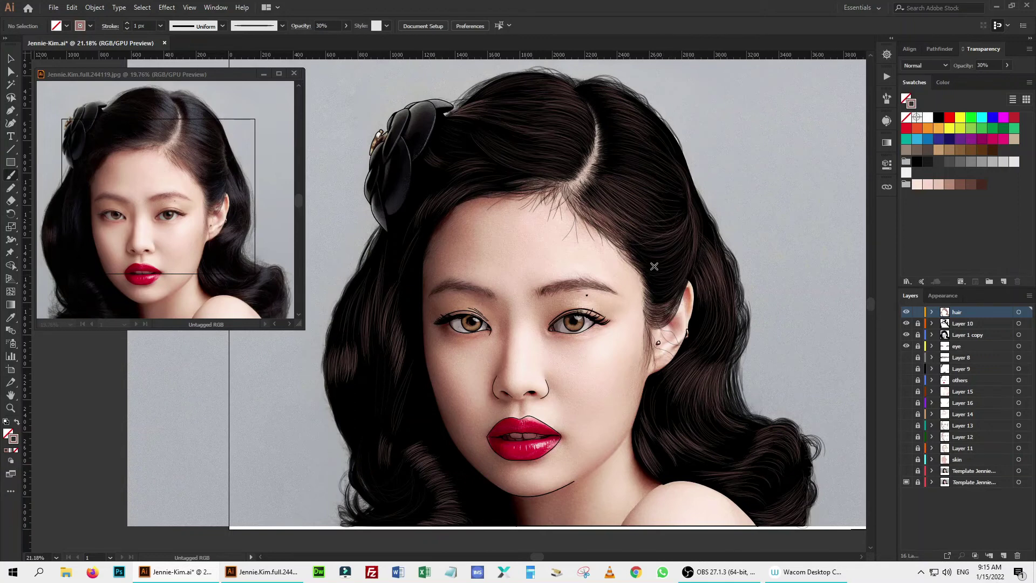
pyautogui.moveTo(588, 147); pyautogui.dragTo(576, 139)
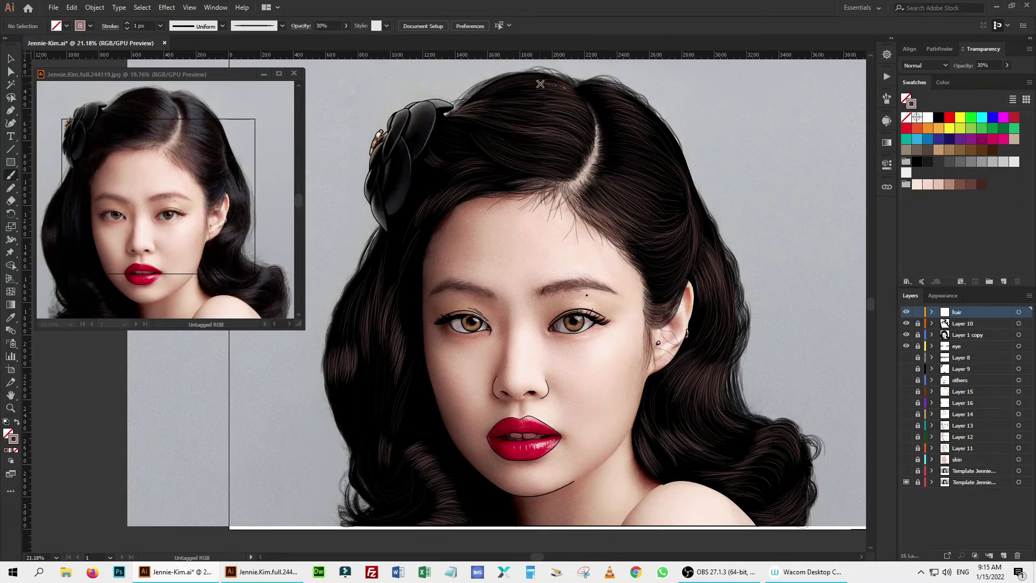
# Create a new layer above the hair, pick a lighter pinkish stroke colour, and paint highlight strands on the ear side of the parting.
pyautogui.hotkey('ctrl', 'l')
pyautogui.doubleClick(14, 438)
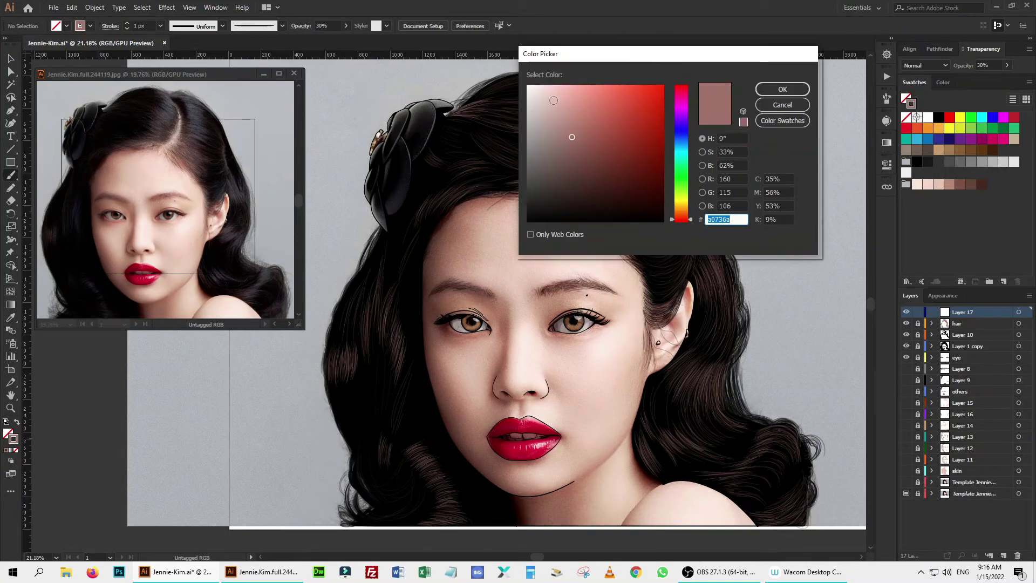
pyautogui.click(780, 88)
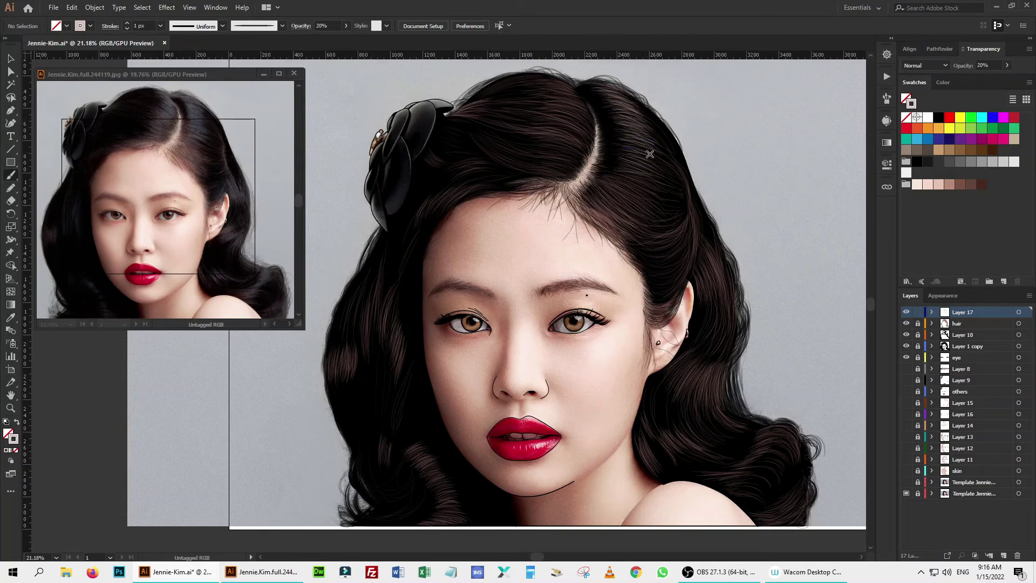
pyautogui.moveTo(649, 154); pyautogui.dragTo(660, 161)
pyautogui.moveTo(607, 189); pyautogui.dragTo(645, 199)
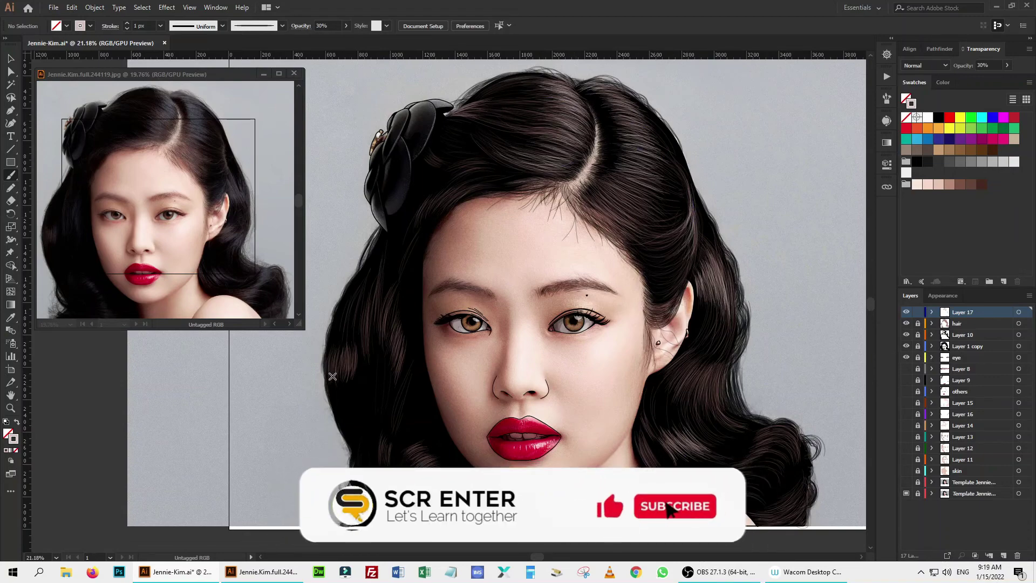
# Unlock the hair layer, lock Layer 17, select all brown hair strands and recolor them to 46% saturation and 54% brightness.
pyautogui.click(917, 323)
pyautogui.click(1018, 323)
pyautogui.click(917, 312)
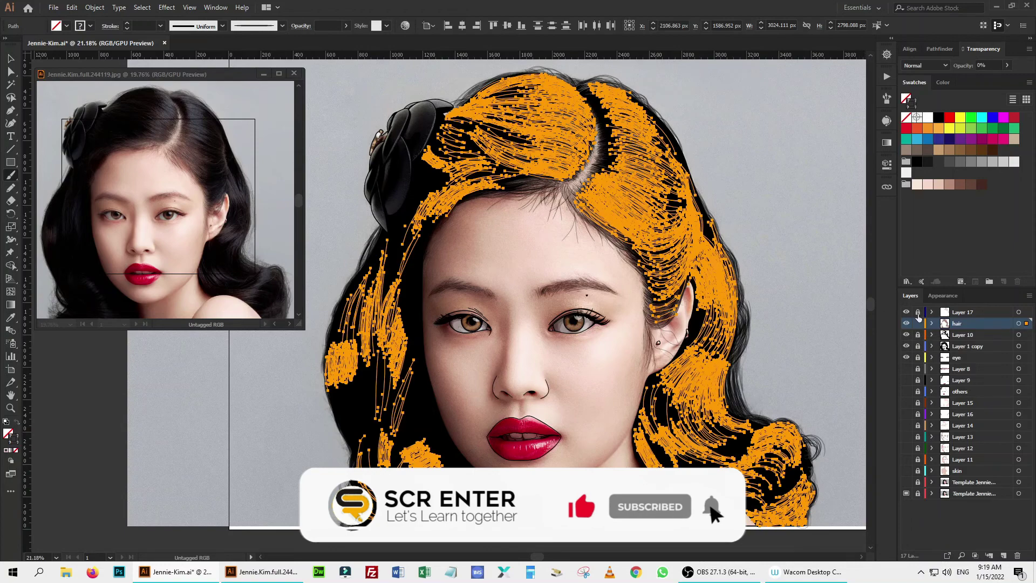
pyautogui.doubleClick(7, 434)
pyautogui.click(782, 89)
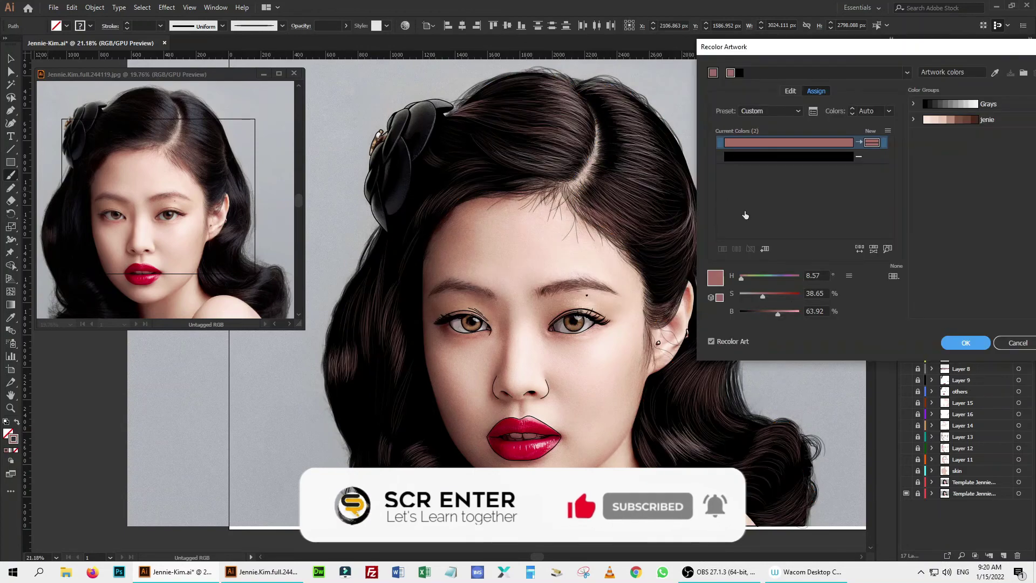
pyautogui.click(761, 296)
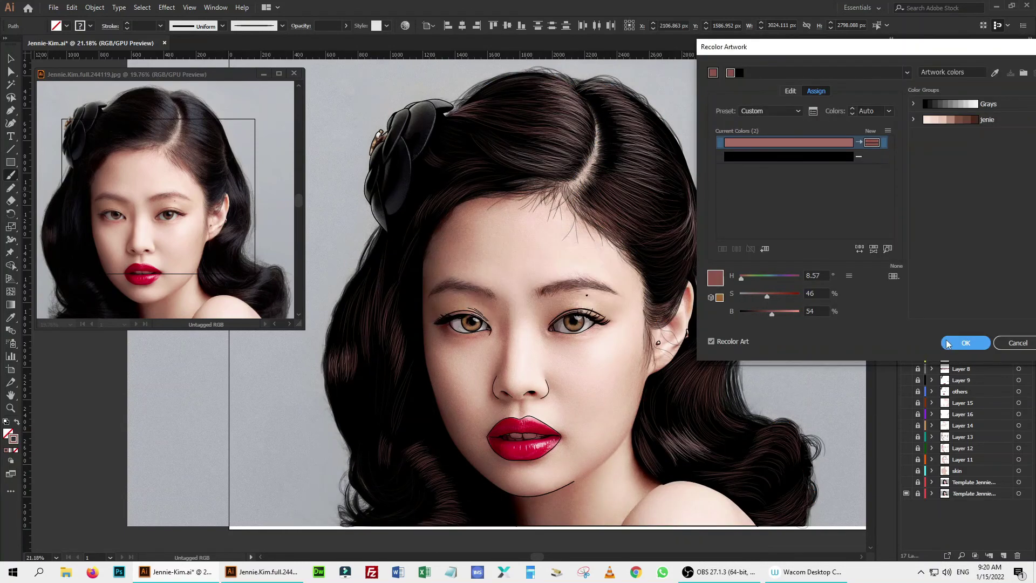
pyautogui.click(965, 343)
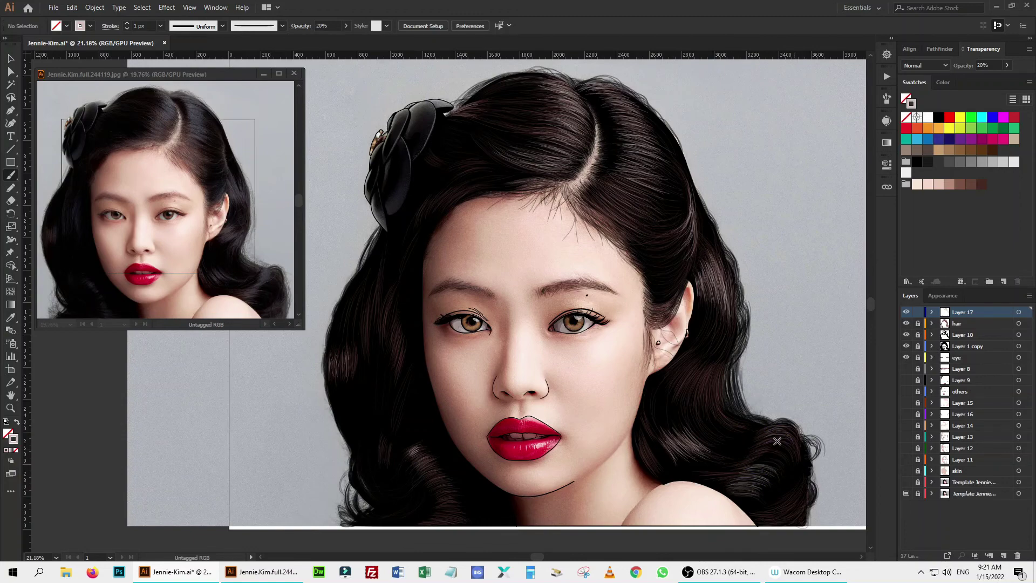
# Select all highlight strands on Layer 17 and recolor them to 74% brightness.
pyautogui.click(1019, 312)
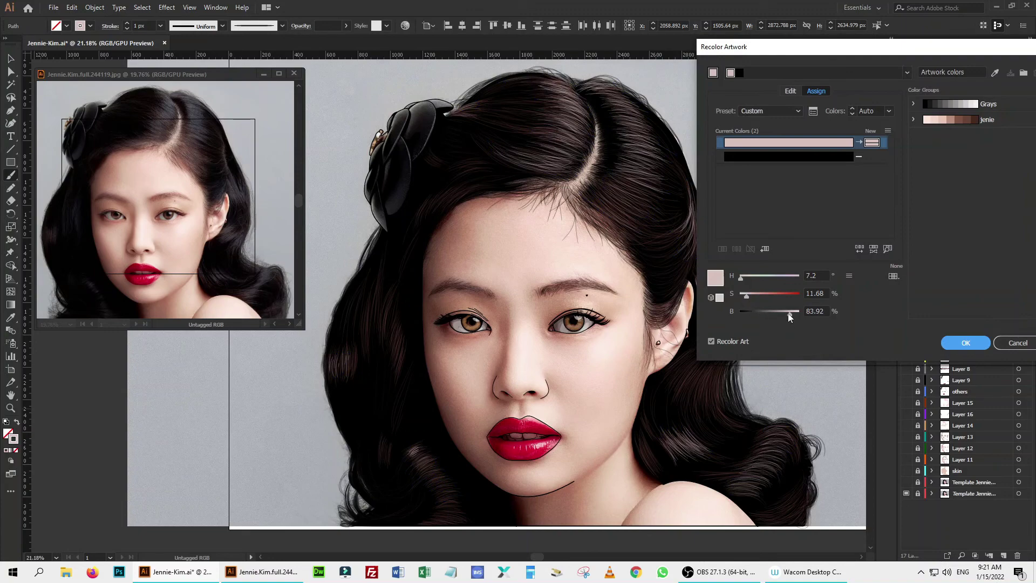
pyautogui.moveTo(789, 312); pyautogui.dragTo(783, 313)
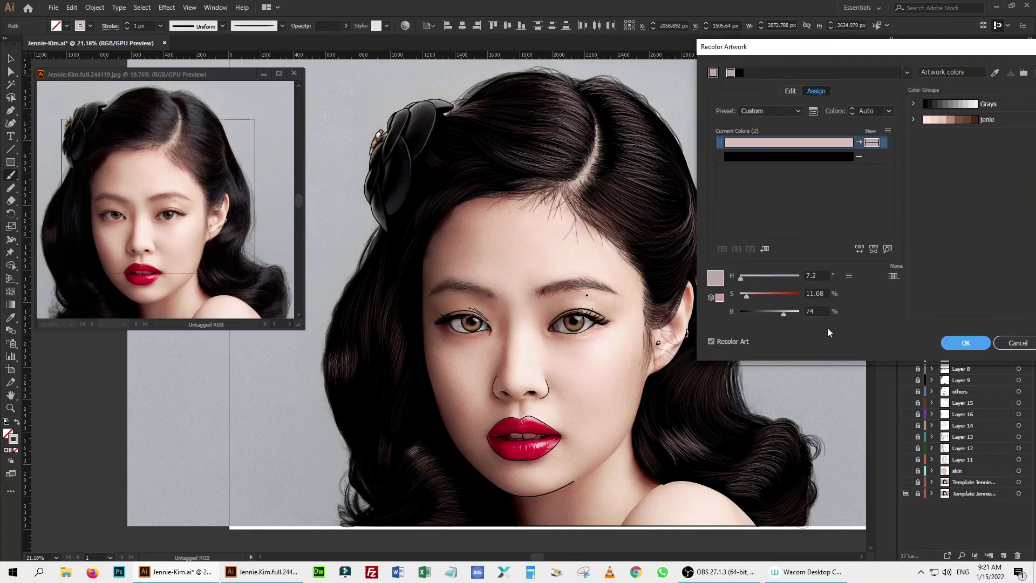
pyautogui.click(965, 342)
# Hide the template photo, show all the artwork layers and close the reference photo window.
pyautogui.click(906, 493)
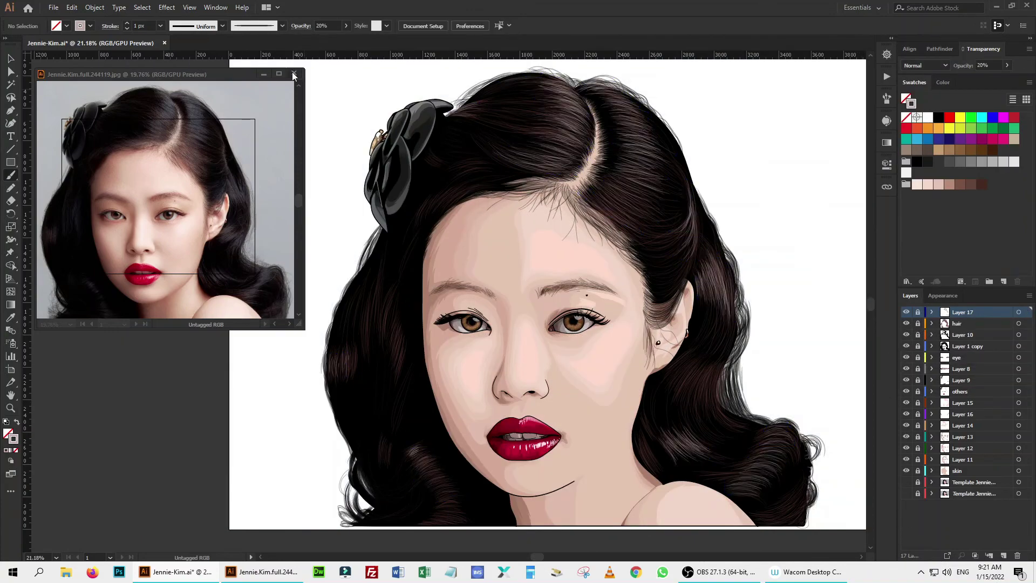
pyautogui.click(293, 74)
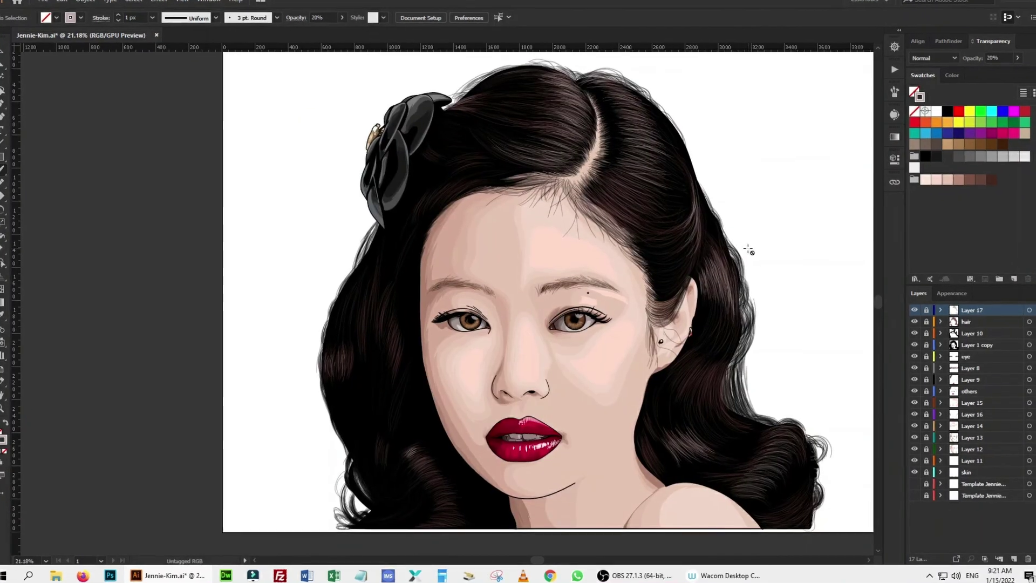